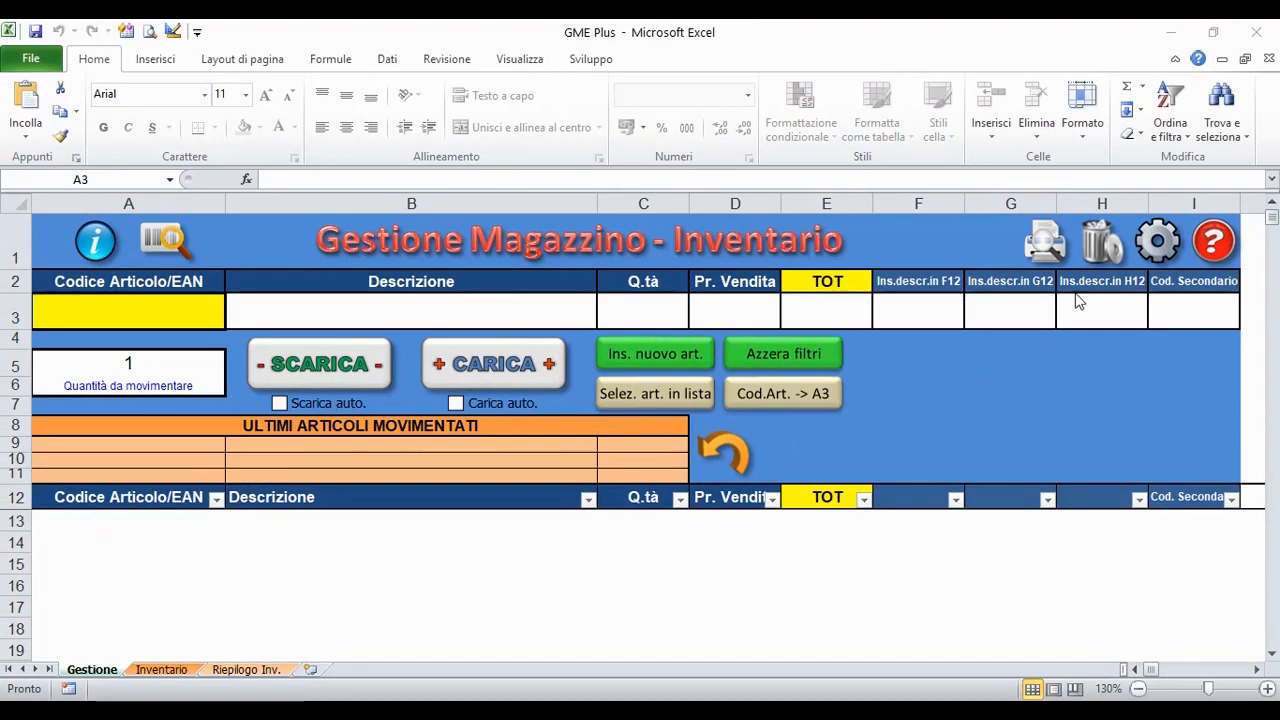
Step: Review the warehouse settings for video, columns, contact and feedback, and close them without changes
{"action": "left_click", "coordinate": [1151, 243]}
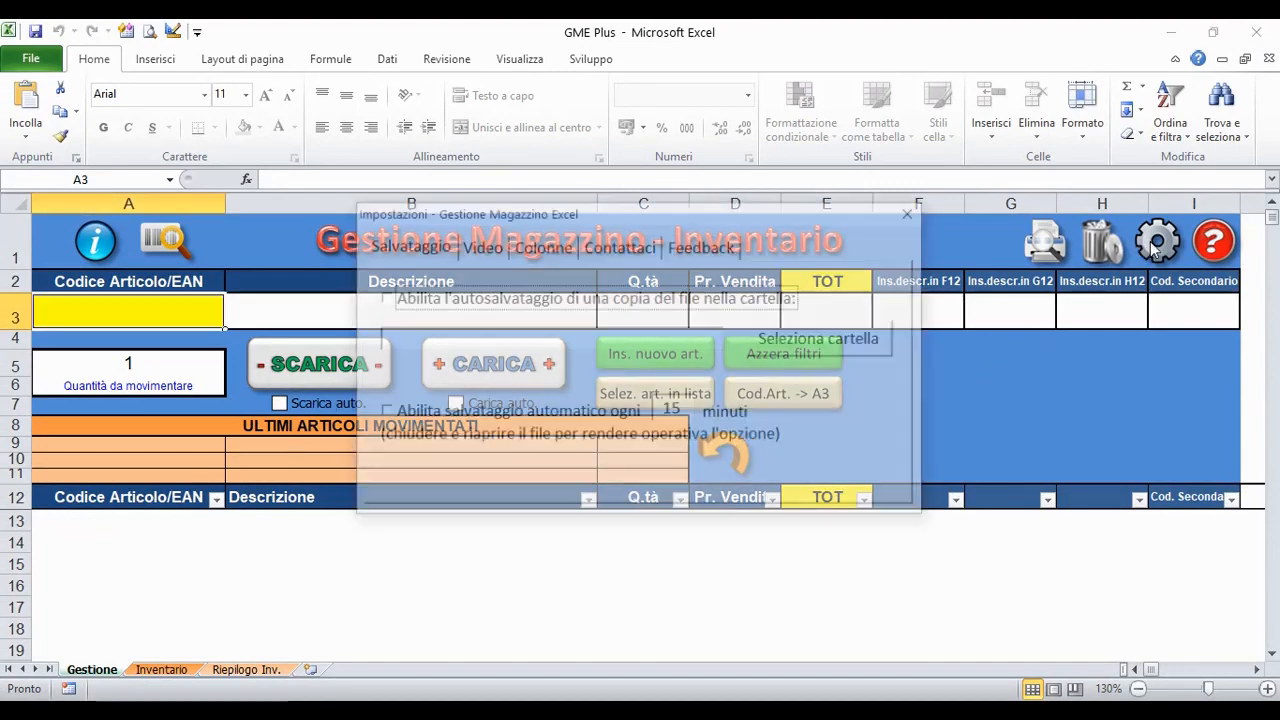
{"action": "left_click", "coordinate": [499, 250]}
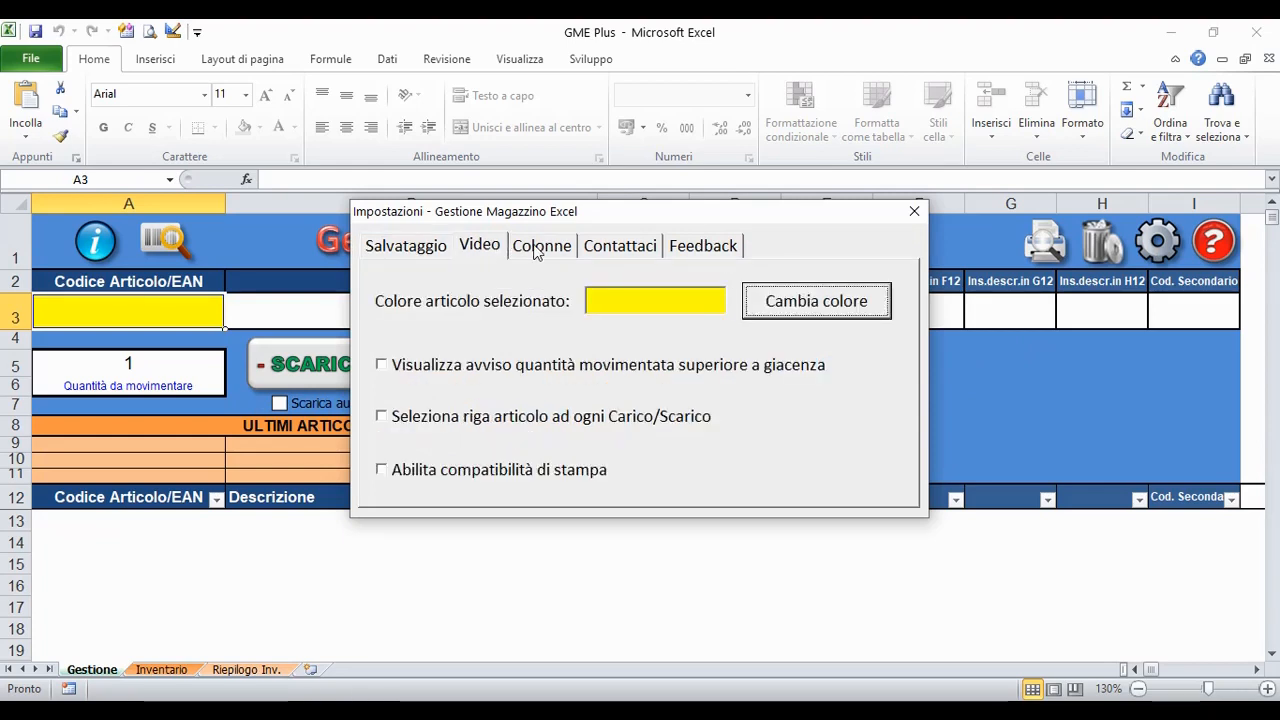
{"action": "left_click", "coordinate": [541, 250]}
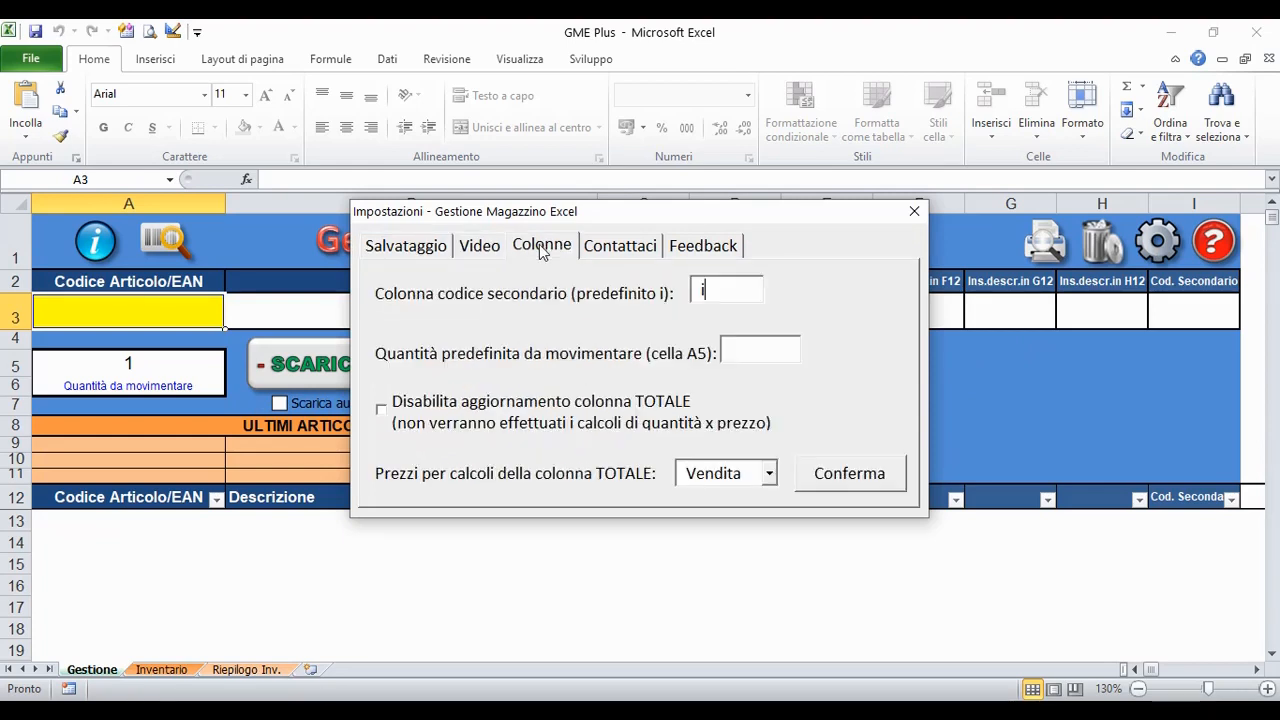
{"action": "left_click", "coordinate": [617, 250]}
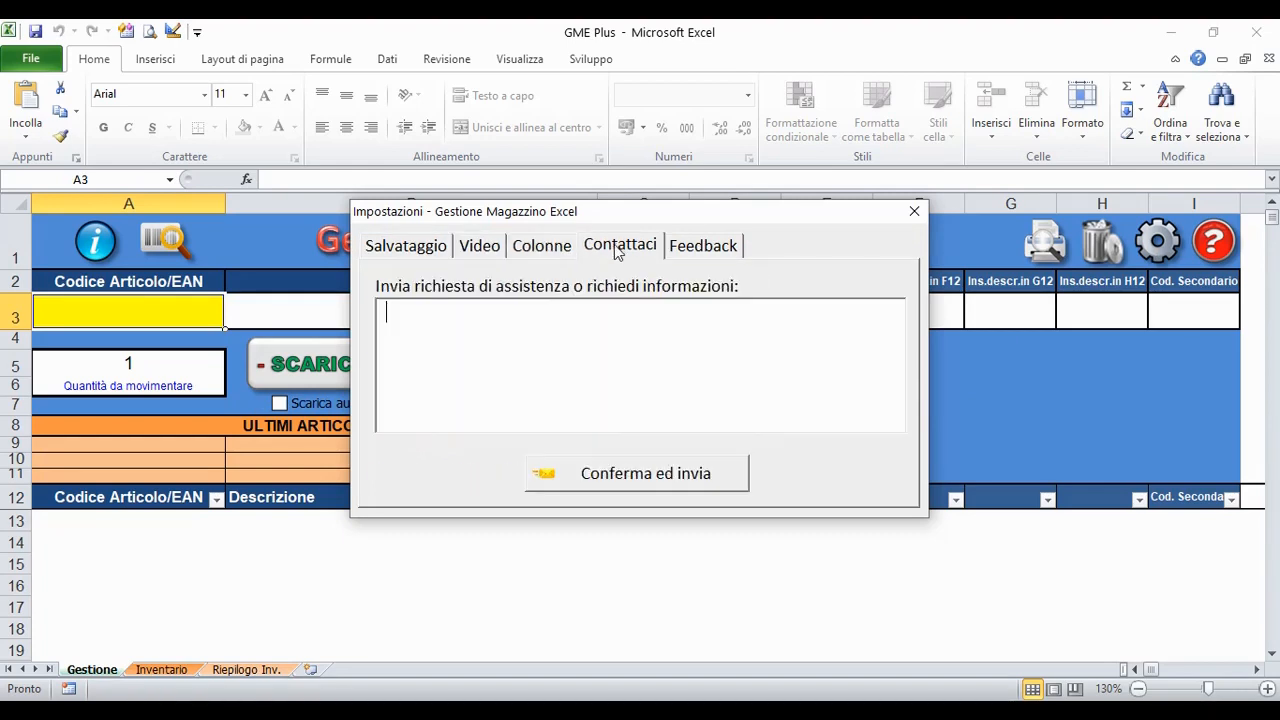
{"action": "left_click", "coordinate": [701, 248]}
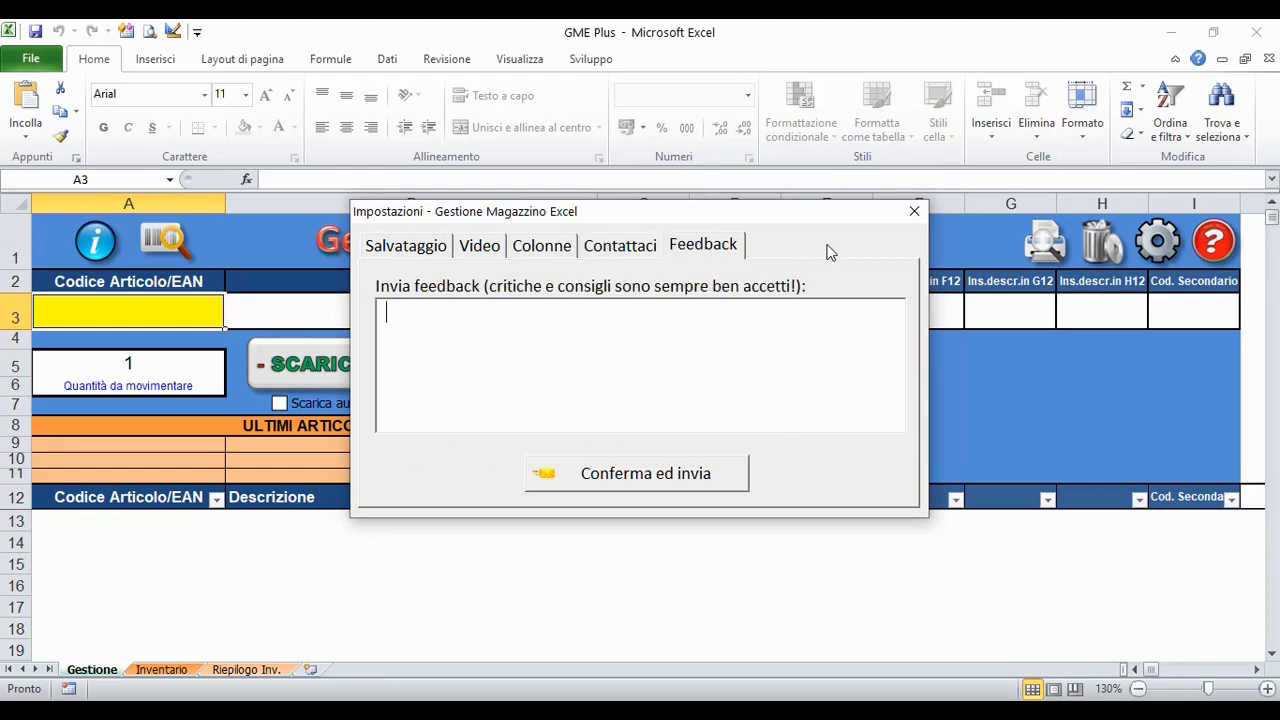
{"action": "left_click", "coordinate": [912, 217]}
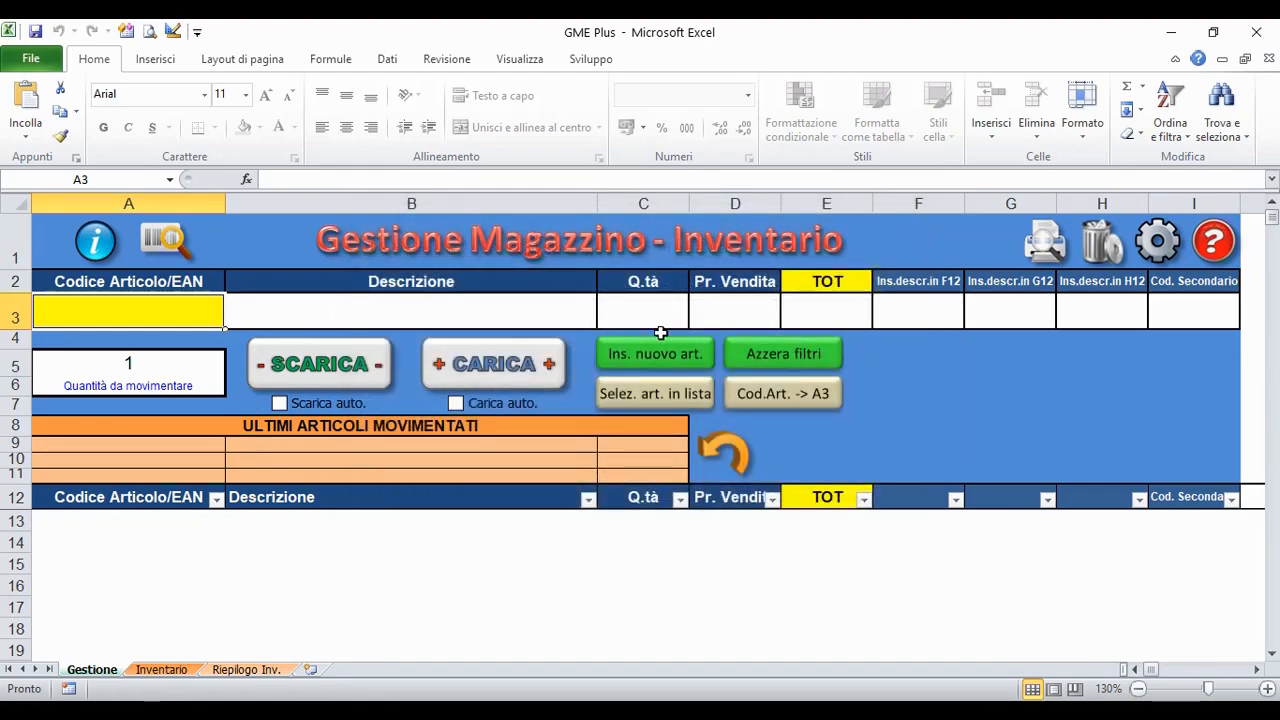
Step: Start a new article with code 0001, description "Articolo n.1" and quantity 15
{"action": "left_click", "coordinate": [620, 356]}
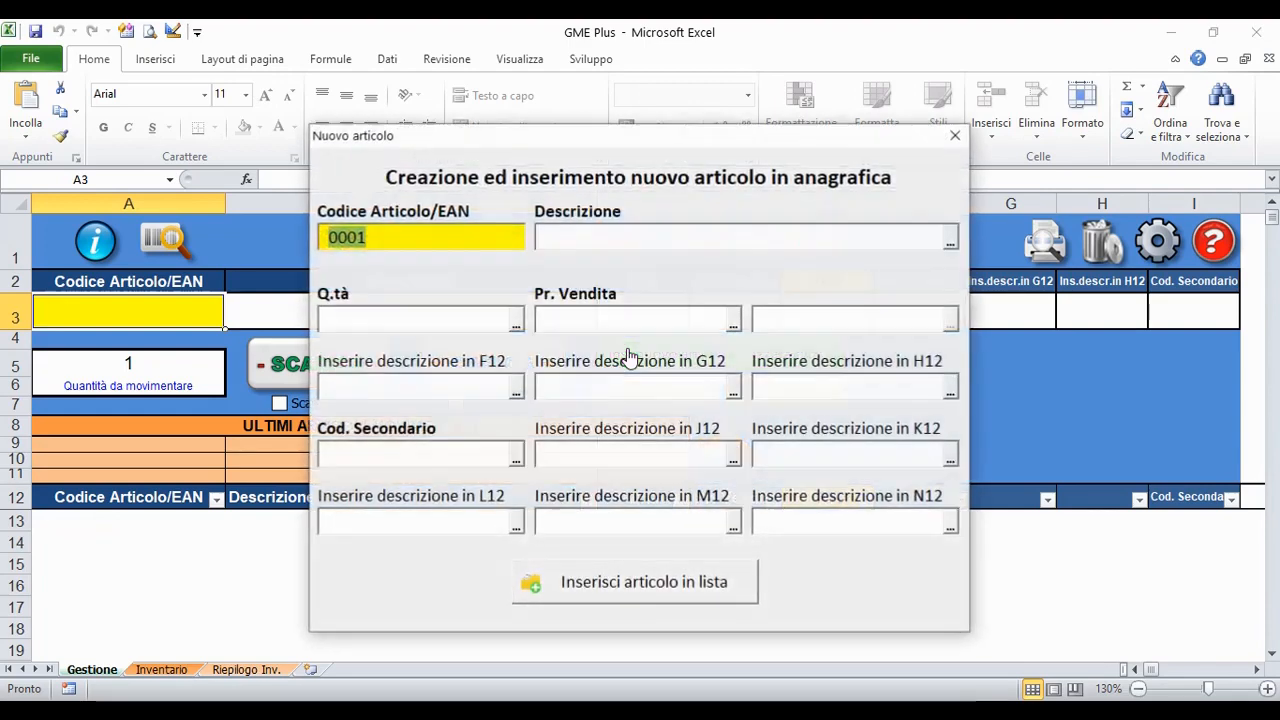
{"action": "left_click", "coordinate": [619, 236]}
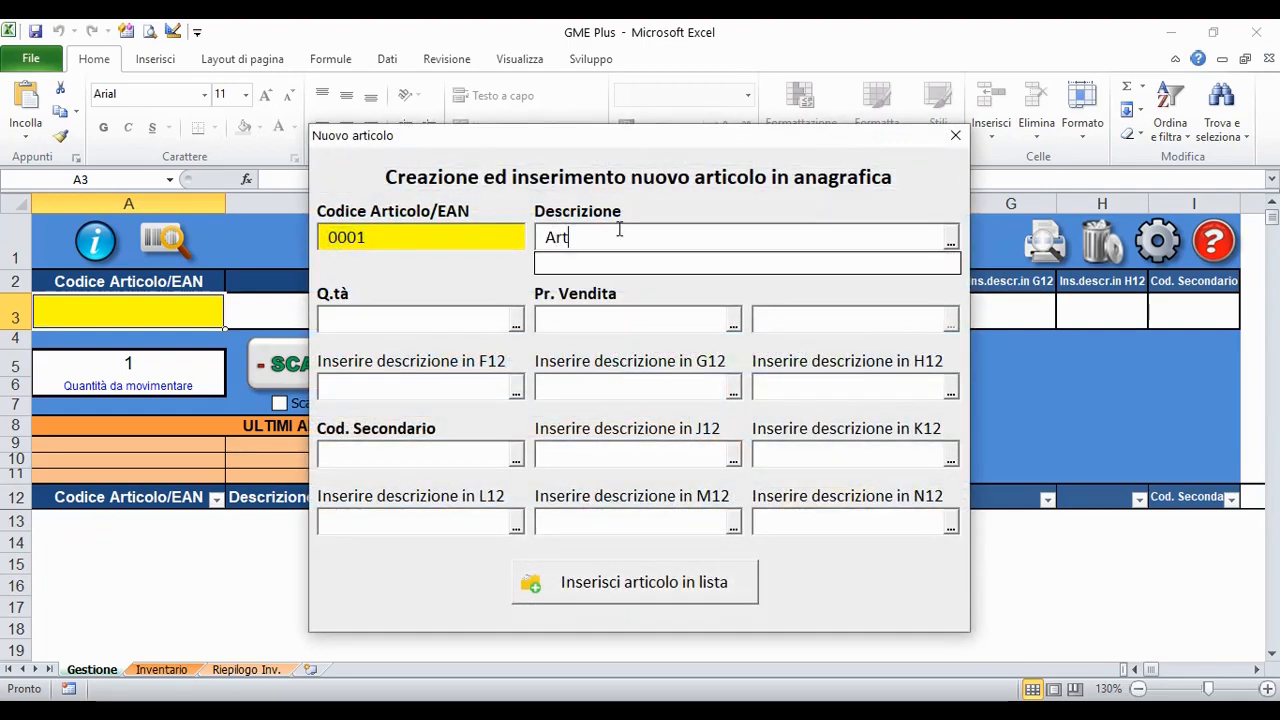
{"action": "type", "text": "Articolo n.1"}
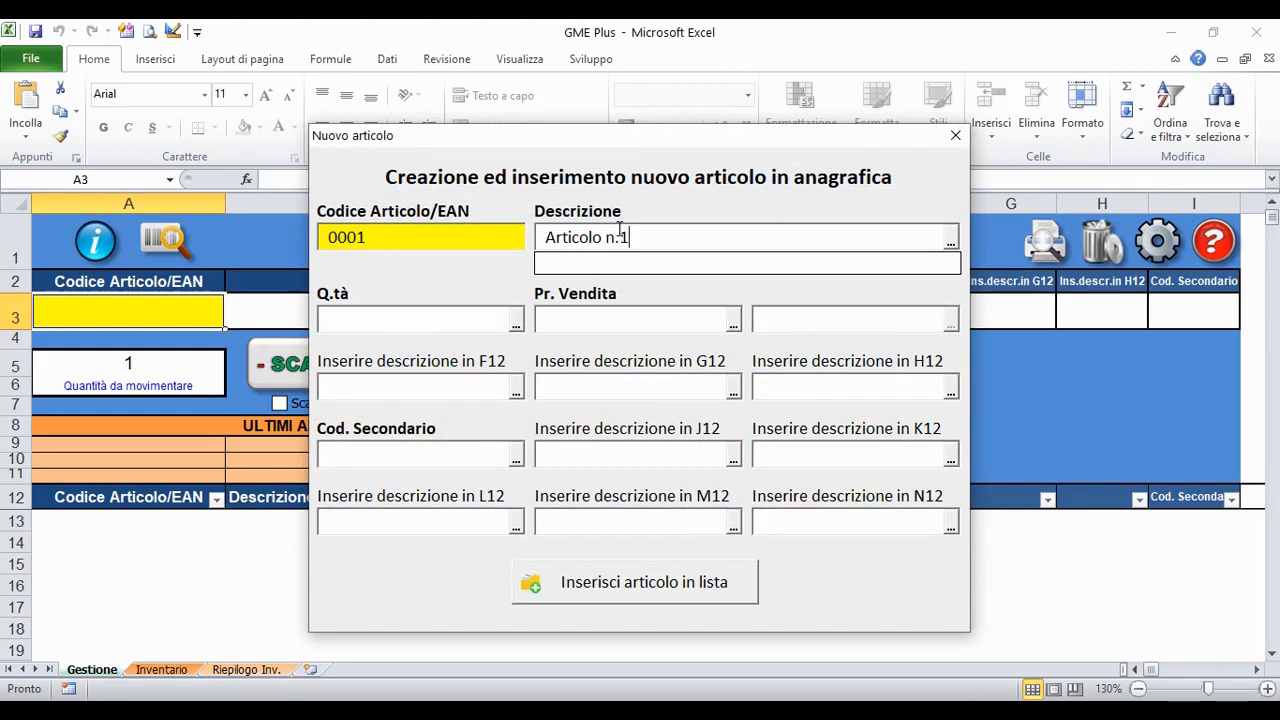
{"action": "key", "text": "Tab"}
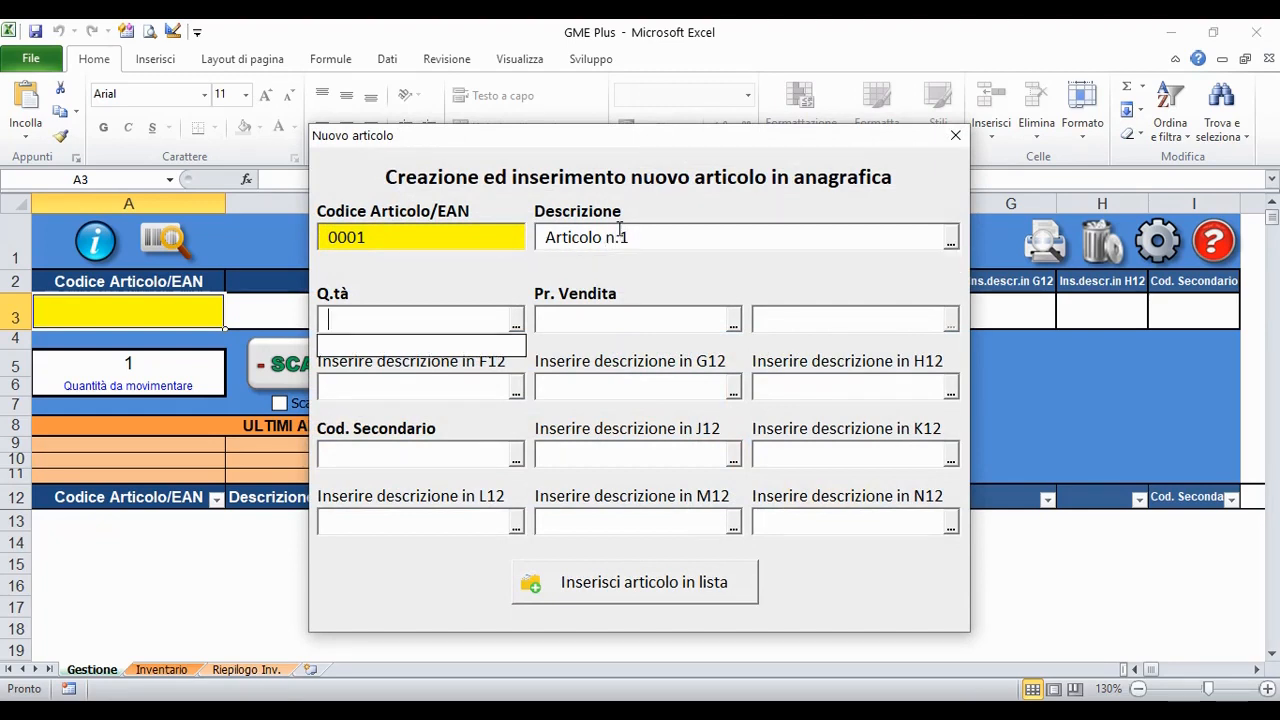
{"action": "key", "text": "Tab"}
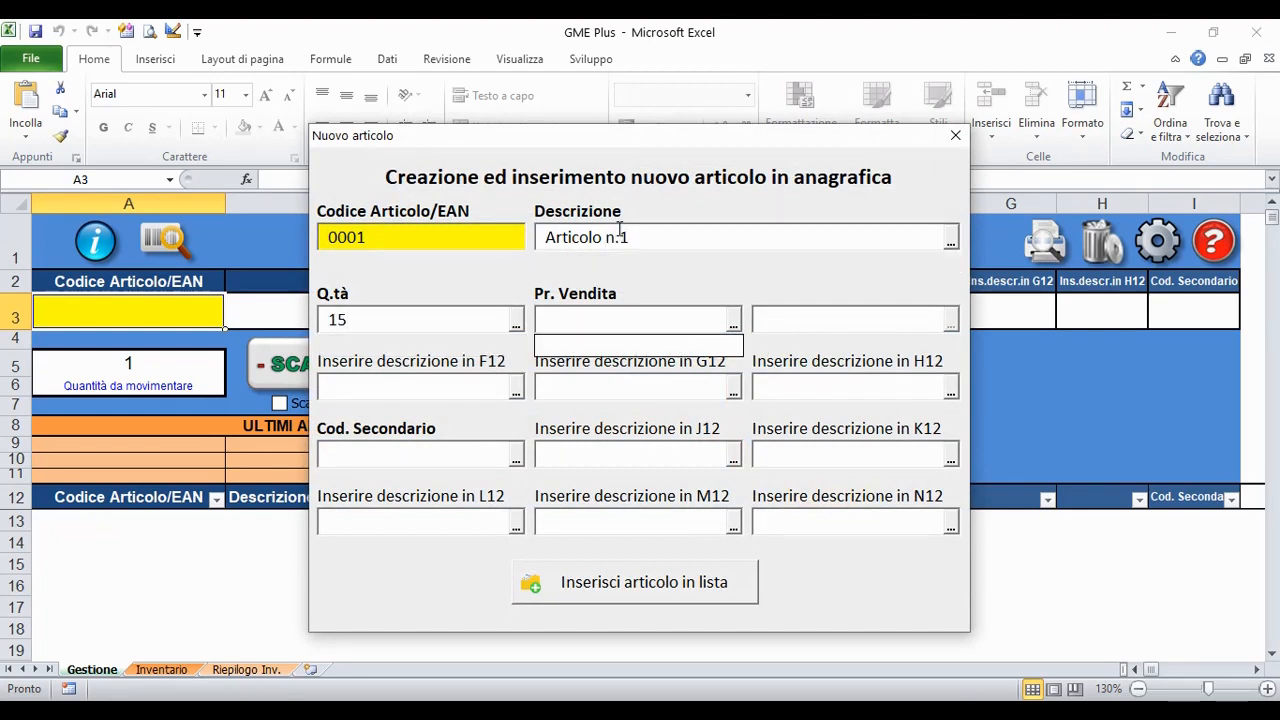
Step: Give article 0001 a sale price of 1,5 and secondary code xx1, and insert it into the list
{"action": "key", "text": "Tab"}
{"action": "key", "text": "Tab"}
{"action": "key", "text": "Tab"}
{"action": "key", "text": "Tab"}
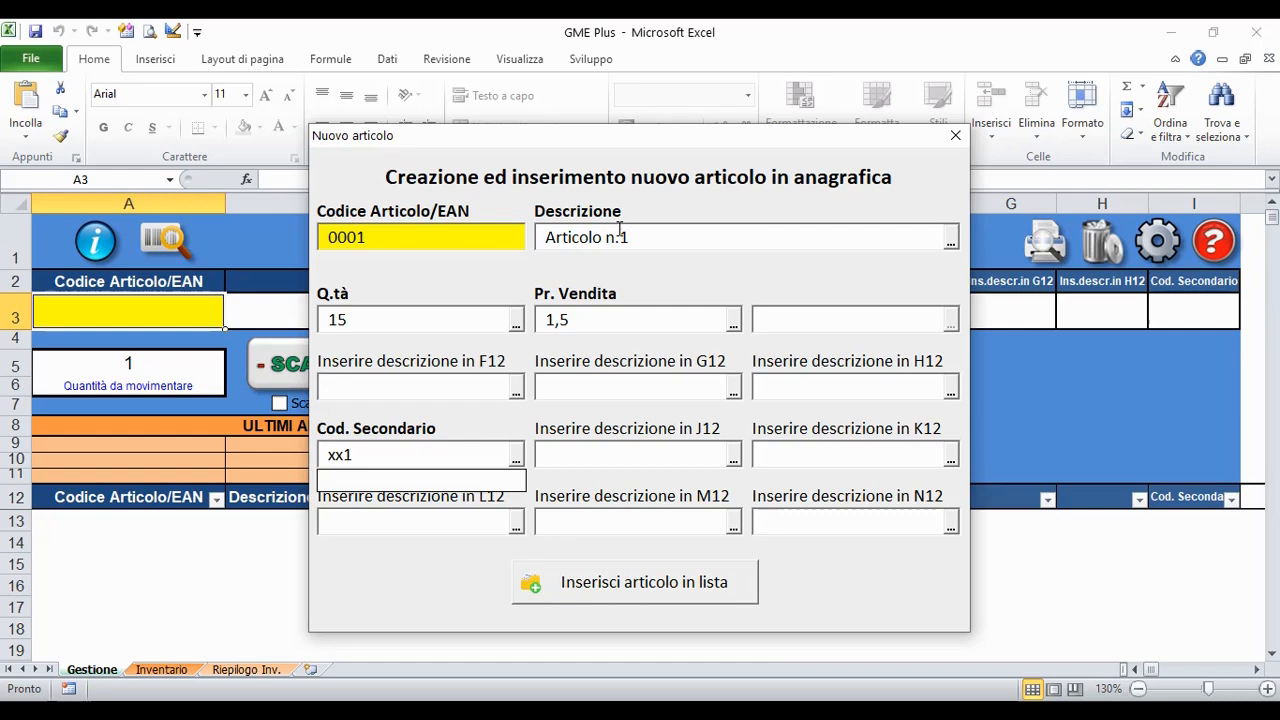
{"action": "key", "text": "Tab"}
{"action": "key", "text": "Tab"}
{"action": "key", "text": "Tab"}
{"action": "key", "text": "Tab"}
{"action": "key", "text": "Tab"}
{"action": "key", "text": "Tab"}
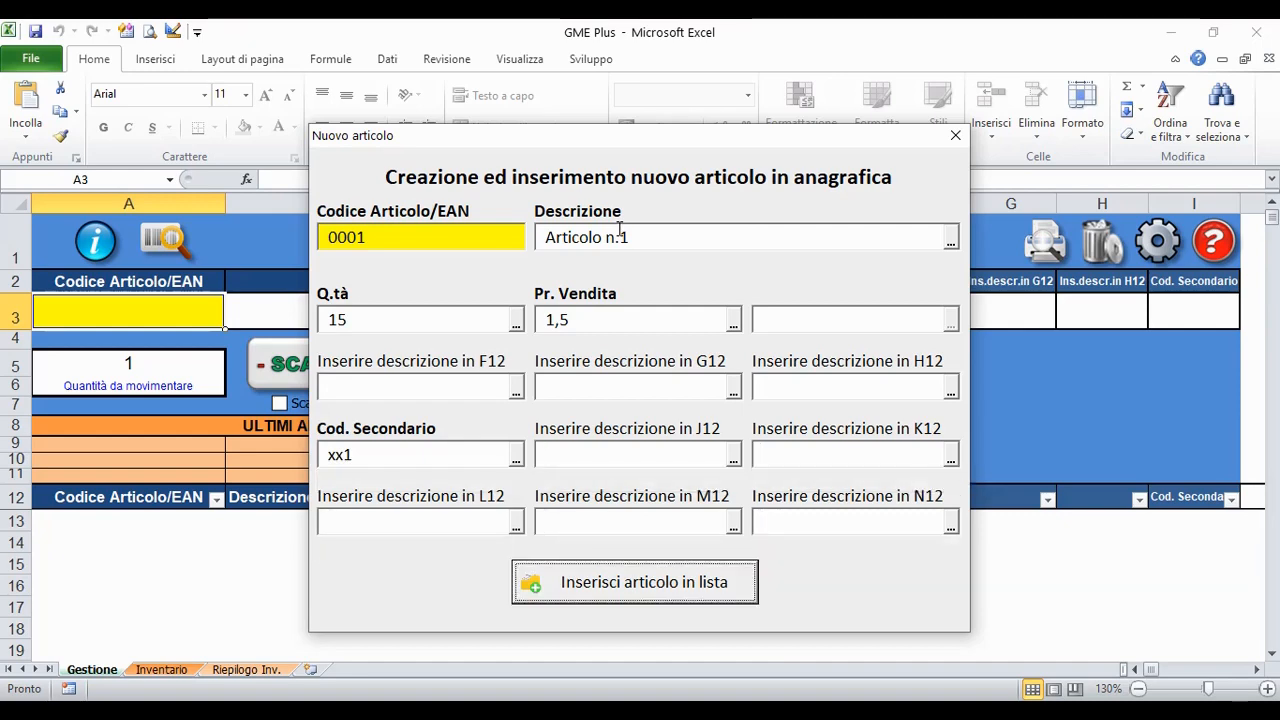
{"action": "key", "text": "Return"}
{"action": "key", "text": "Return"}
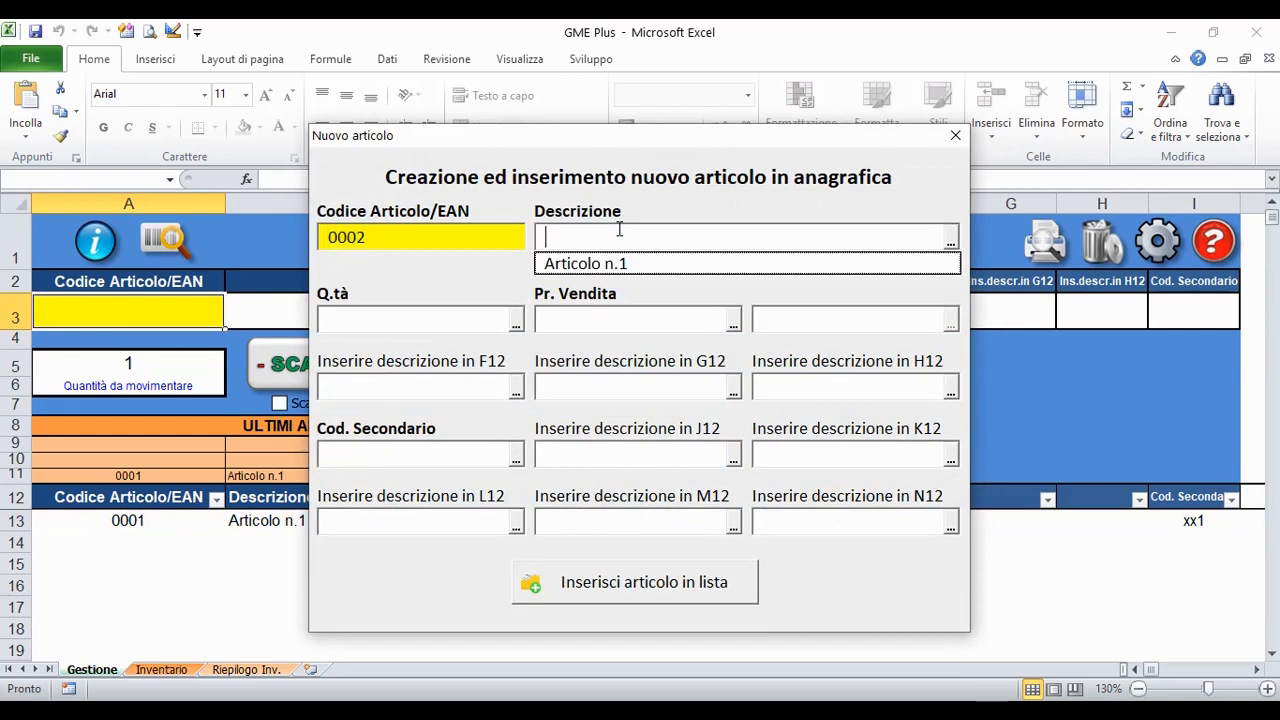
Step: Describe new article 0002 as "Articolo n.2" and set its quantity to 8
{"action": "type", "text": "A"}
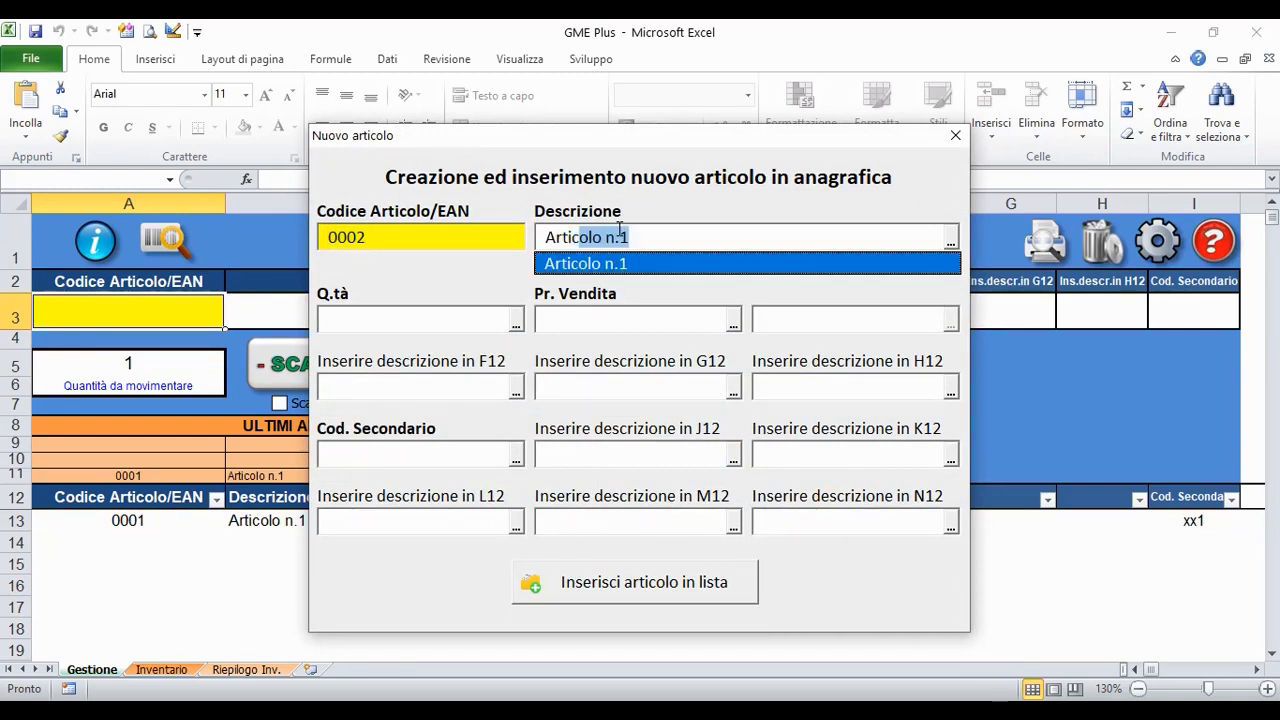
{"action": "type", "text": "rticolo n.2"}
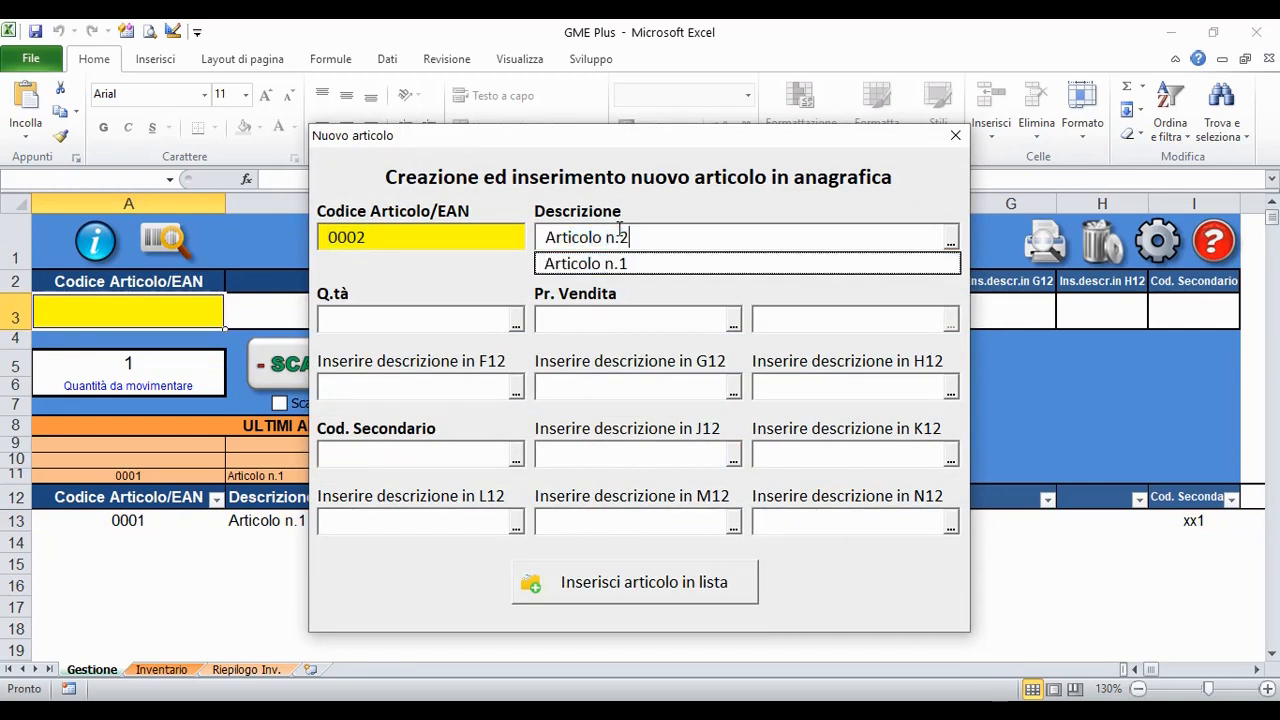
{"action": "key", "text": "Tab"}
{"action": "key", "text": "Tab"}
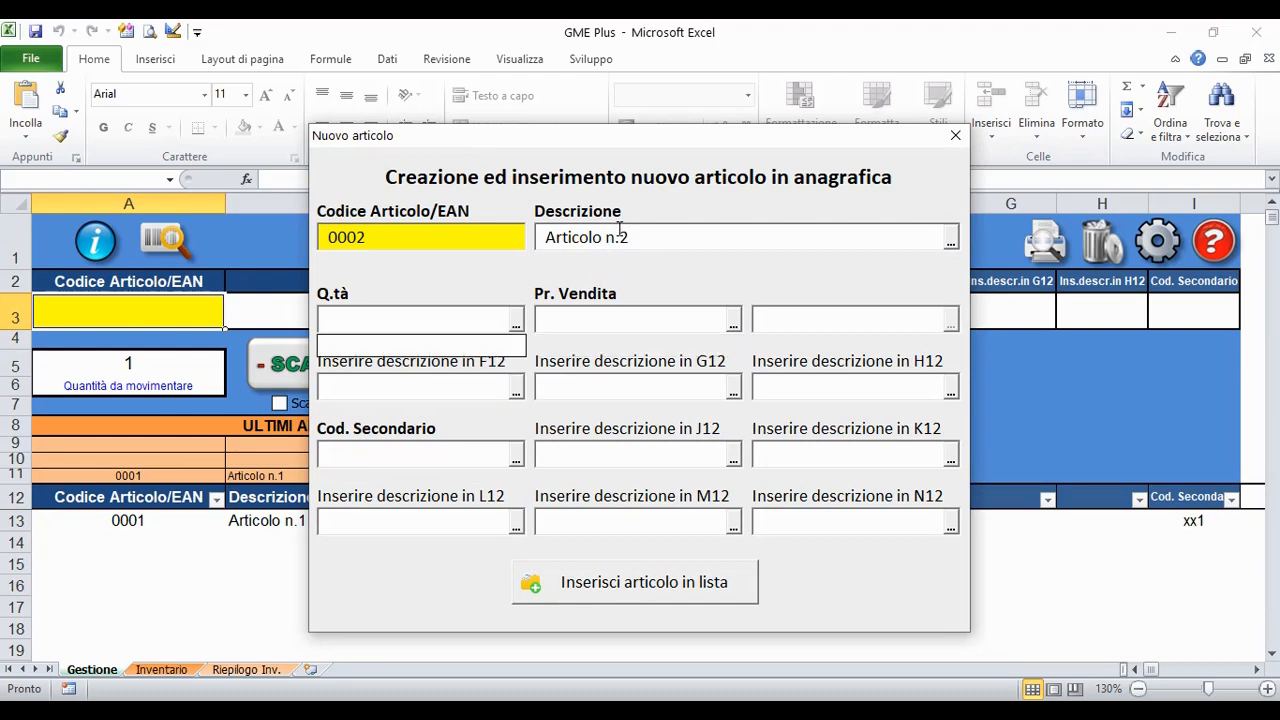
{"action": "type", "text": "8"}
{"action": "key", "text": "Tab"}
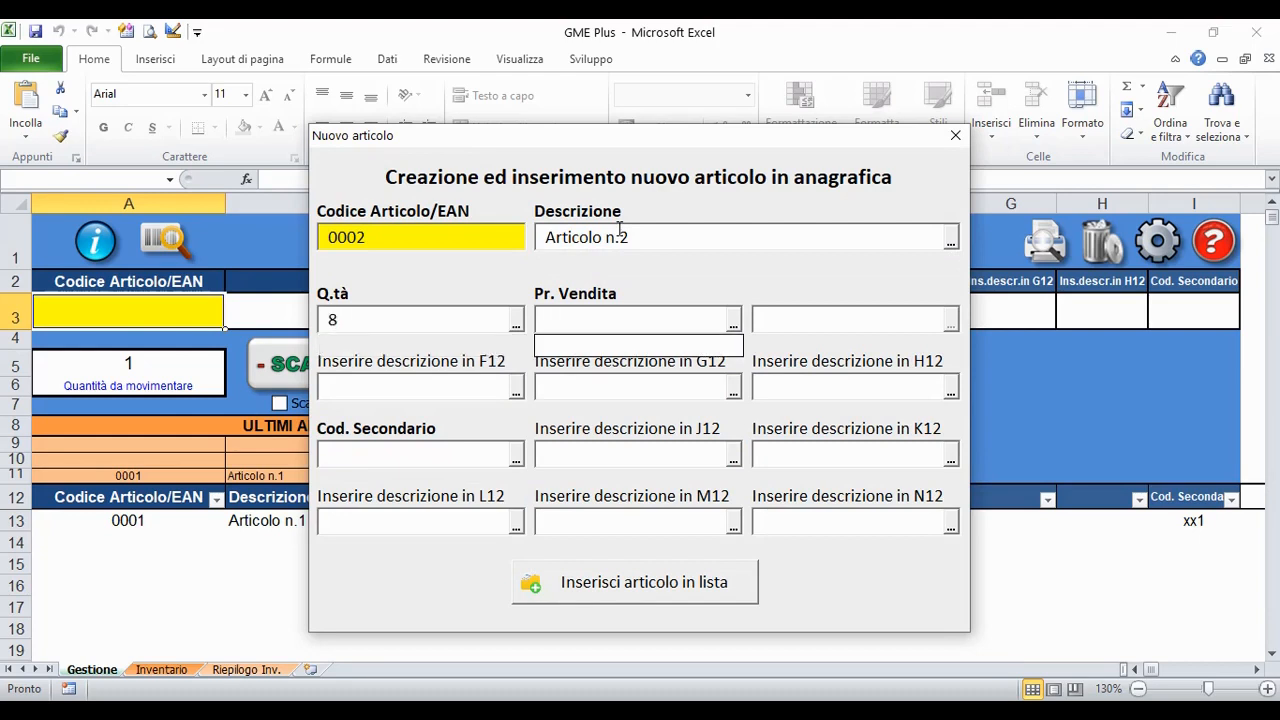
Step: Give article 0002 a sale price of 1,99 and secondary code xy2, and insert it into the list
{"action": "type", "text": "1,99"}
{"action": "key", "text": "Tab"}
{"action": "key", "text": "Tab"}
{"action": "key", "text": "Tab"}
{"action": "key", "text": "Tab"}
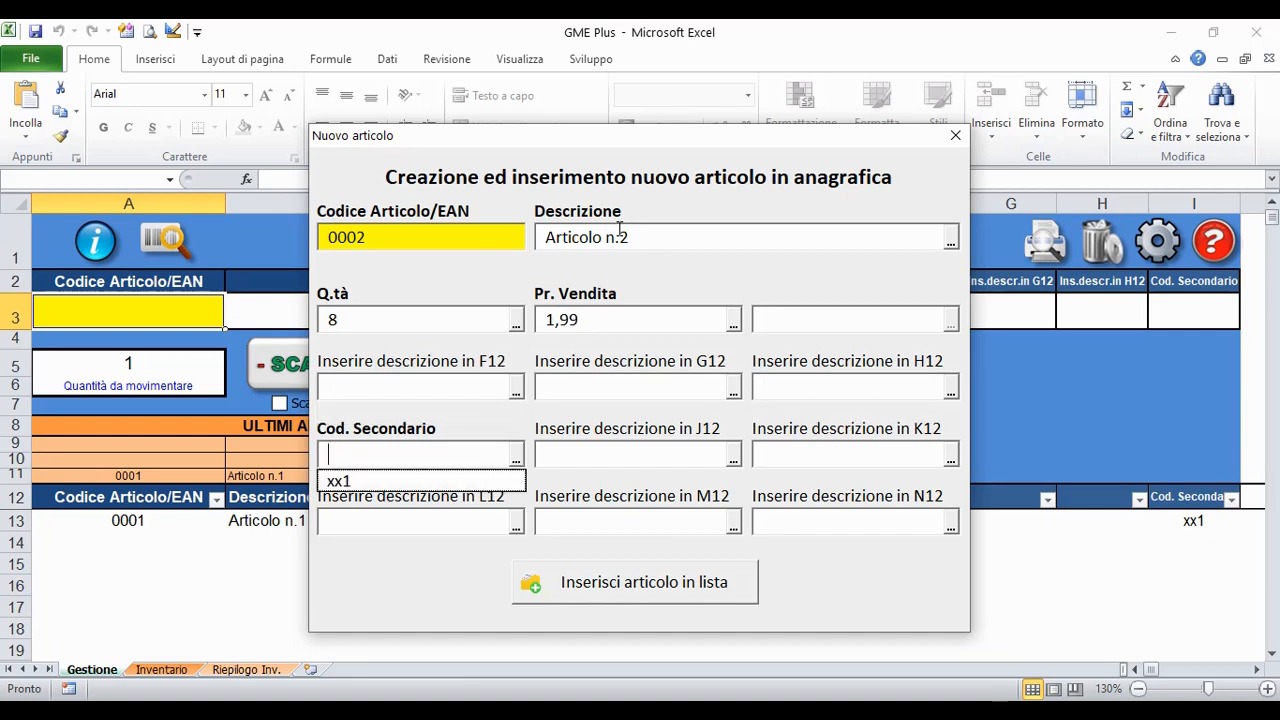
{"action": "type", "text": "xy2"}
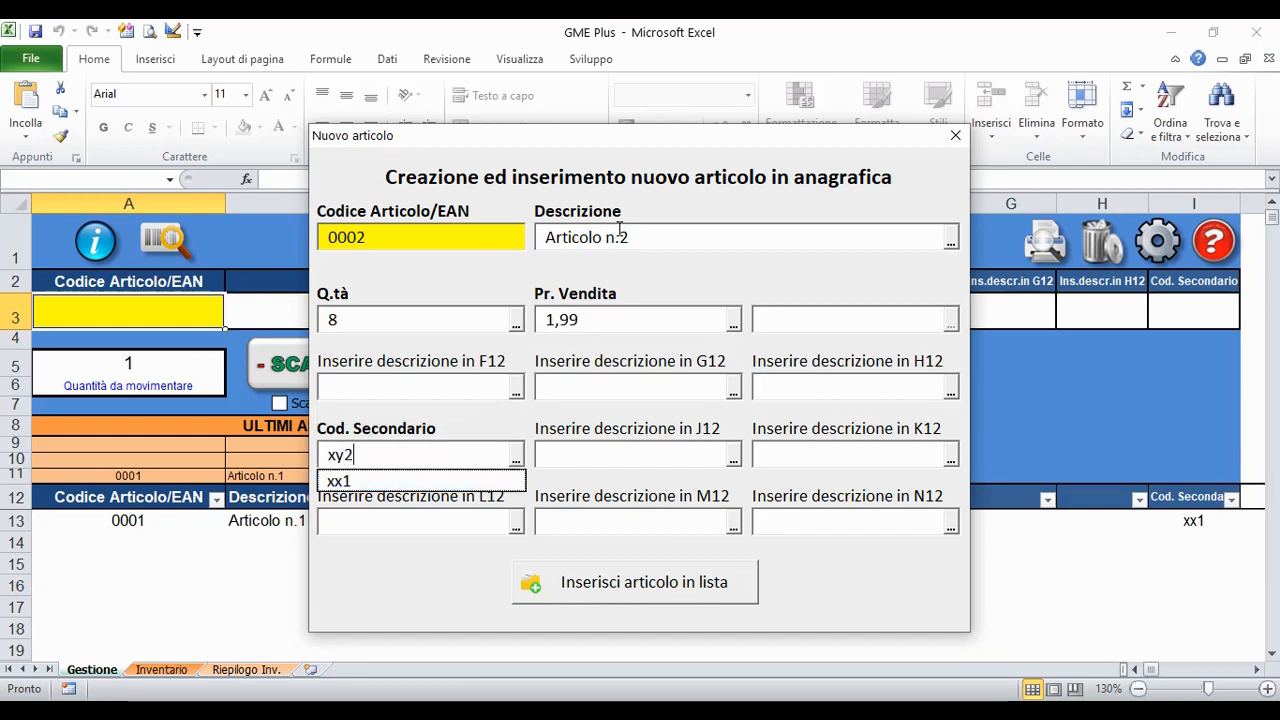
{"action": "key", "text": "Tab"}
{"action": "key", "text": "Tab"}
{"action": "key", "text": "Tab"}
{"action": "key", "text": "Tab"}
{"action": "key", "text": "Tab"}
{"action": "key", "text": "Tab"}
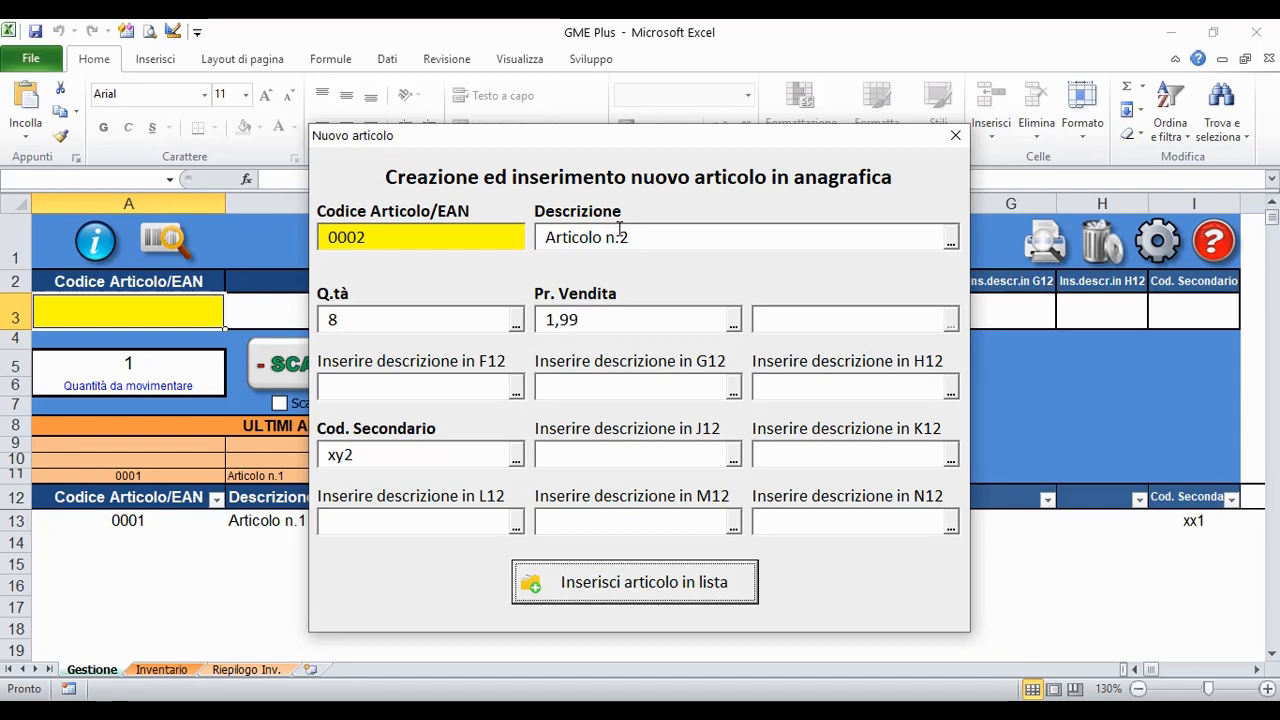
{"action": "key", "text": "Return"}
{"action": "key", "text": "Return"}
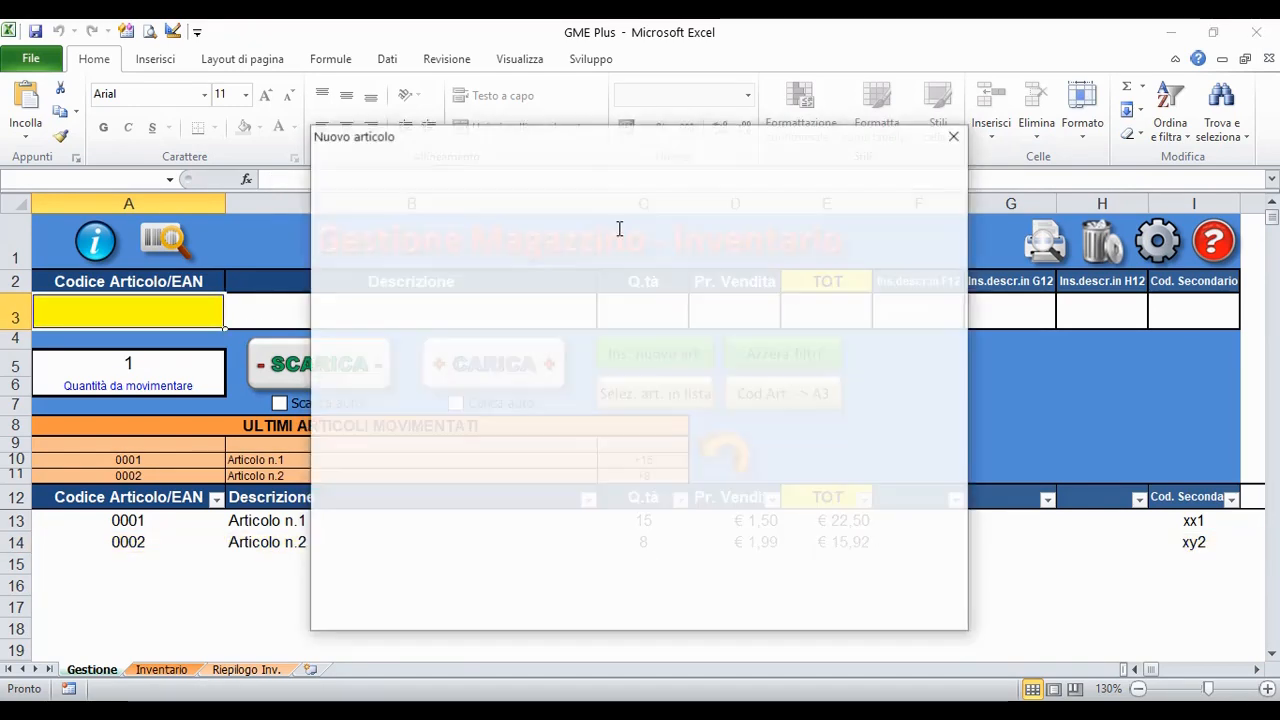
Step: Describe new article 0003 as "Articolo n.3", adapting the suggested "Articolo n.2", and set its quantity to 20
{"action": "left_click", "coordinate": [620, 237]}
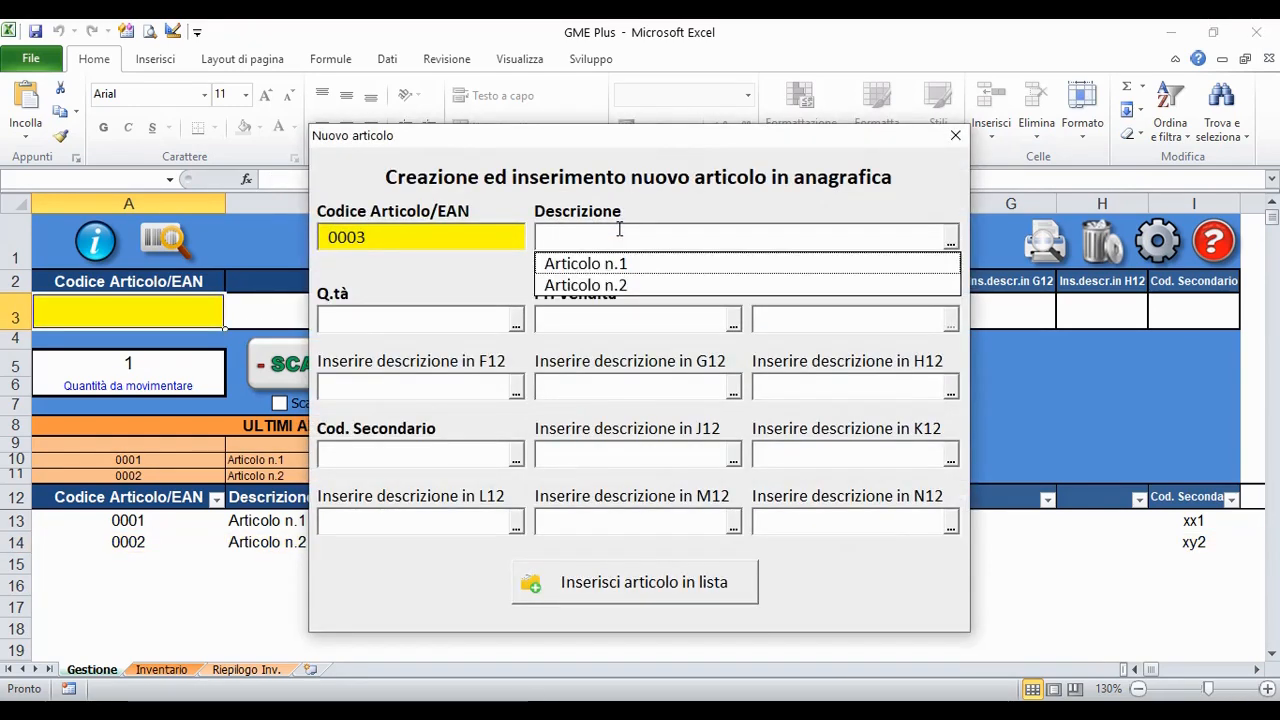
{"action": "type", "text": "Articolo n.1"}
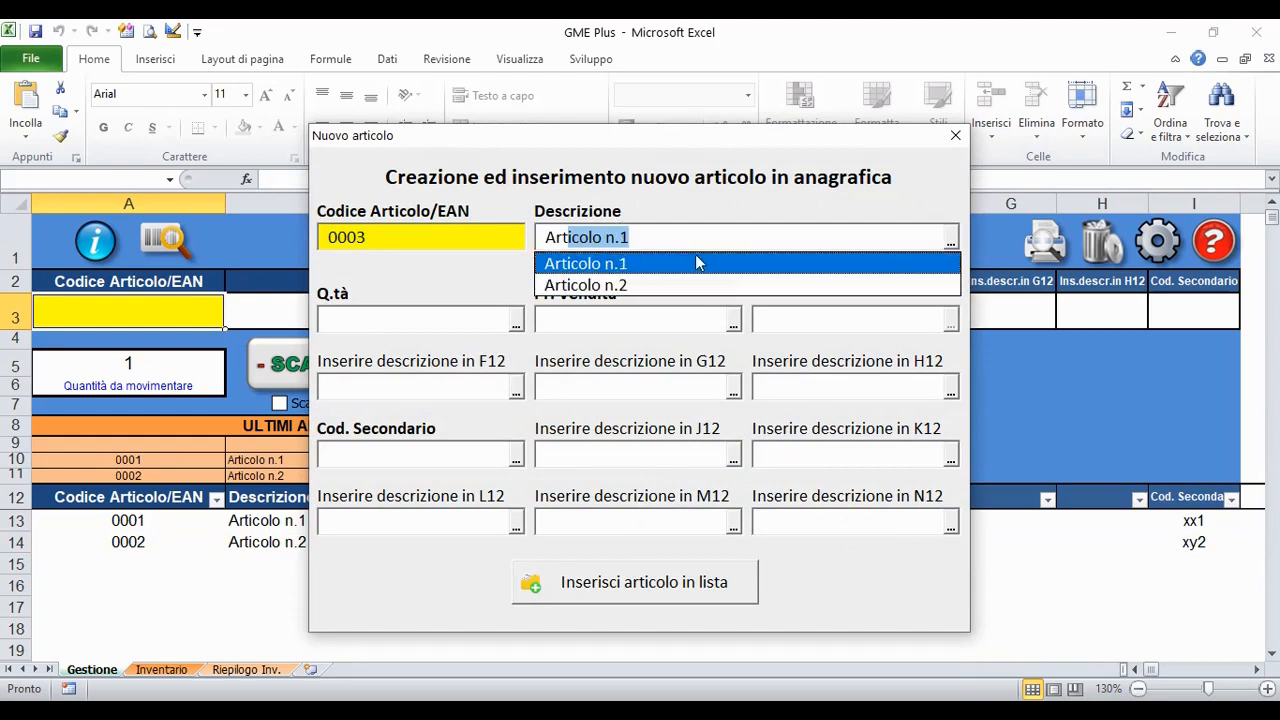
{"action": "left_click", "coordinate": [664, 277]}
{"action": "left_click", "coordinate": [663, 241]}
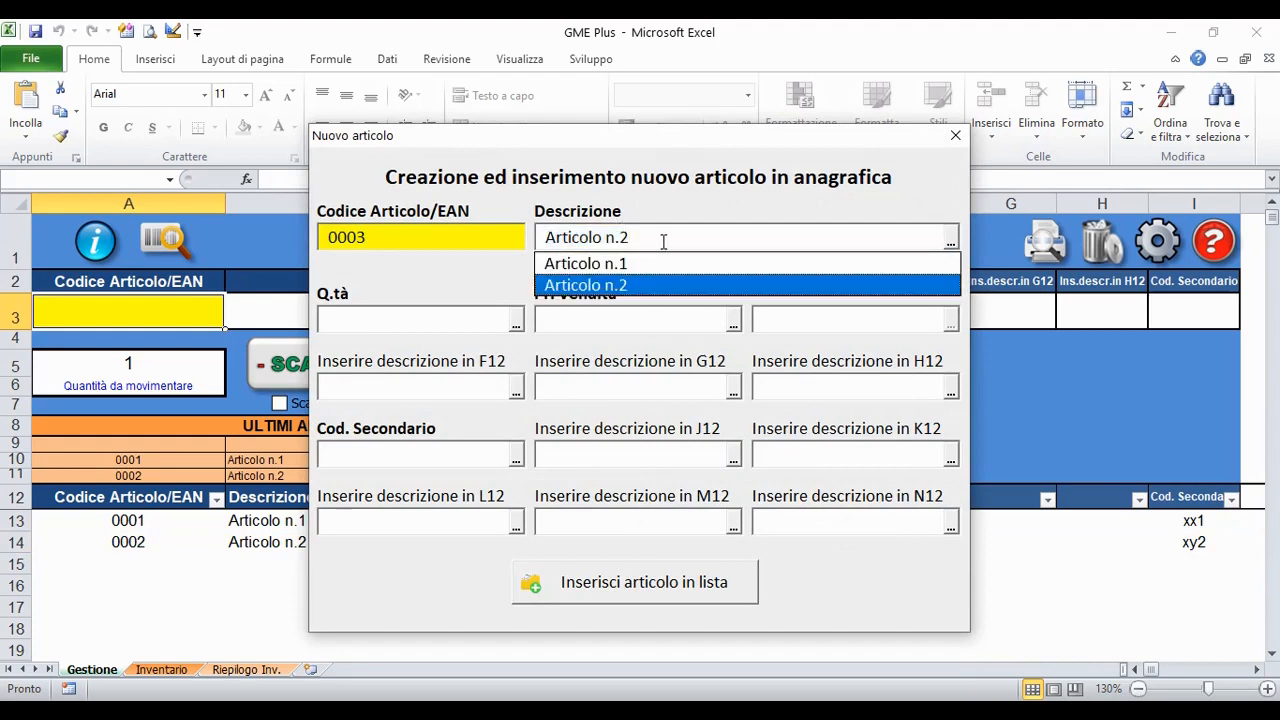
{"action": "key", "text": "BackSpace"}
{"action": "type", "text": "3"}
{"action": "key", "text": "Tab"}
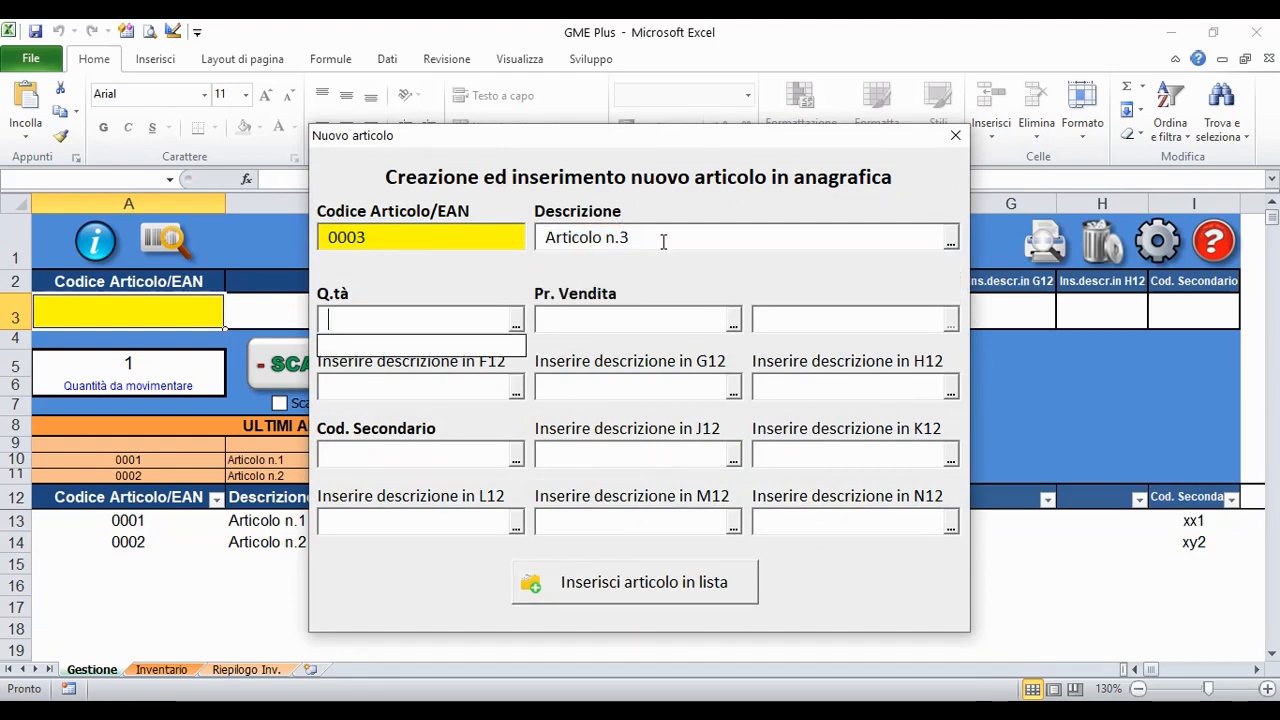
{"action": "type", "text": "20"}
{"action": "key", "text": "Tab"}
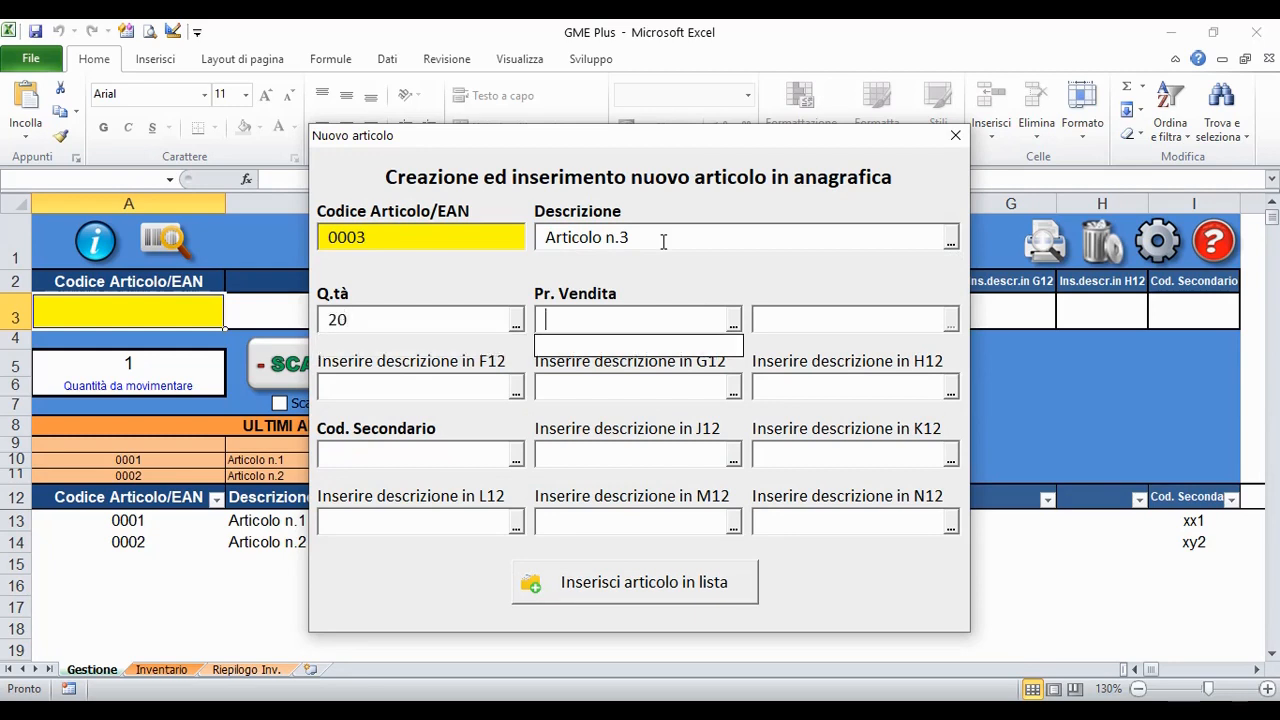
Step: Give article 0003 a sale price of 3,50 and secondary code x3, insert it into the list and close the new-article form
{"action": "type", "text": "3,50"}
{"action": "key", "text": "Tab"}
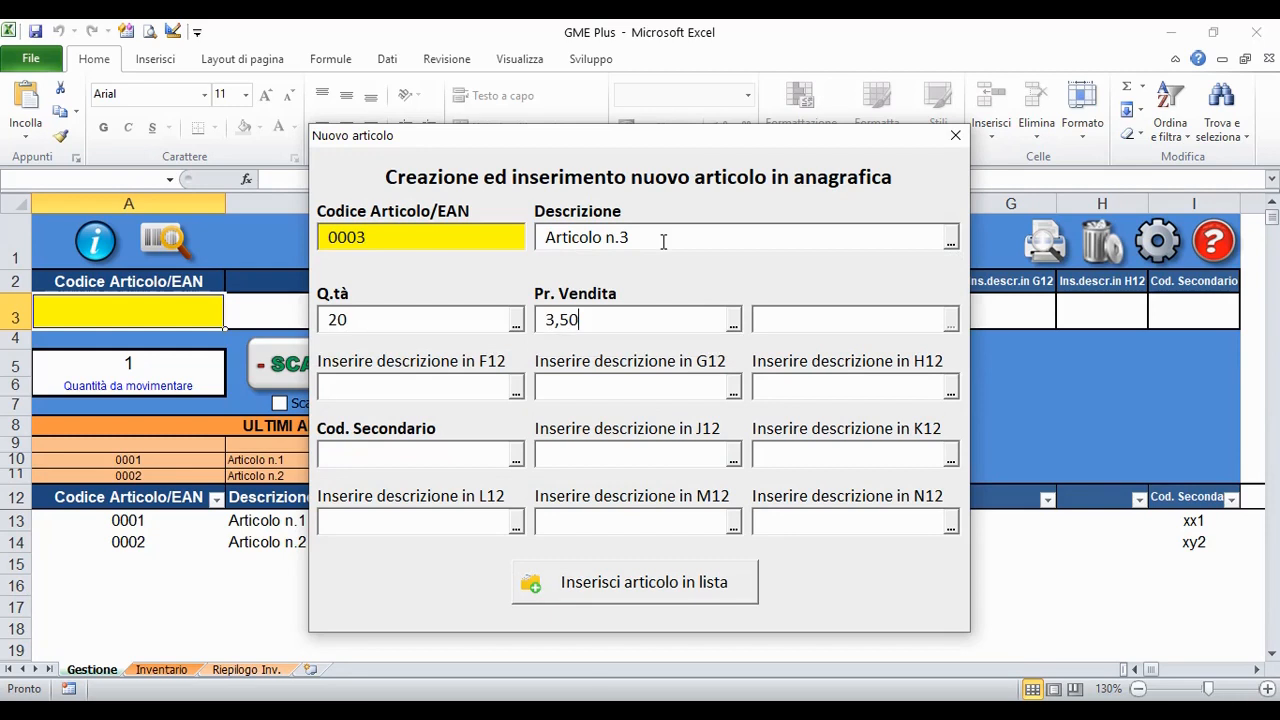
{"action": "key", "text": "Tab"}
{"action": "key", "text": "Tab"}
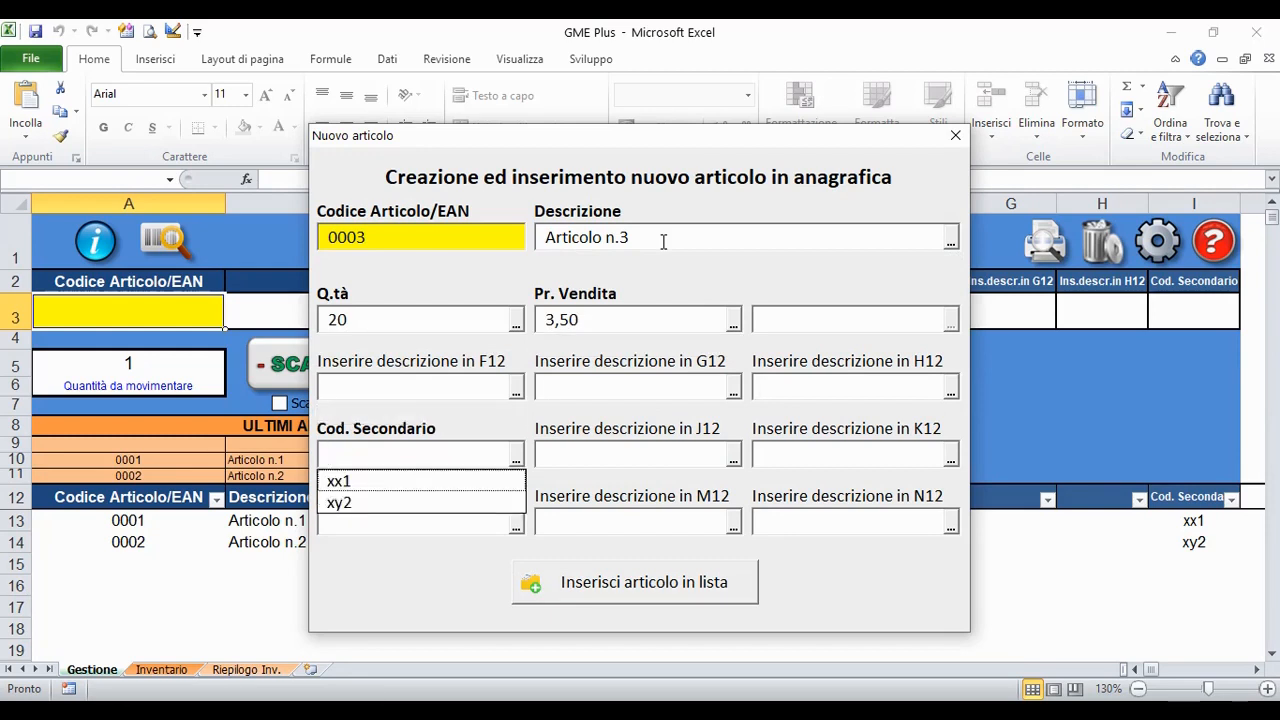
{"action": "type", "text": "x3"}
{"action": "key", "text": "Tab"}
{"action": "key", "text": "Tab"}
{"action": "key", "text": "Tab"}
{"action": "key", "text": "Tab"}
{"action": "key", "text": "Tab"}
{"action": "key", "text": "Tab"}
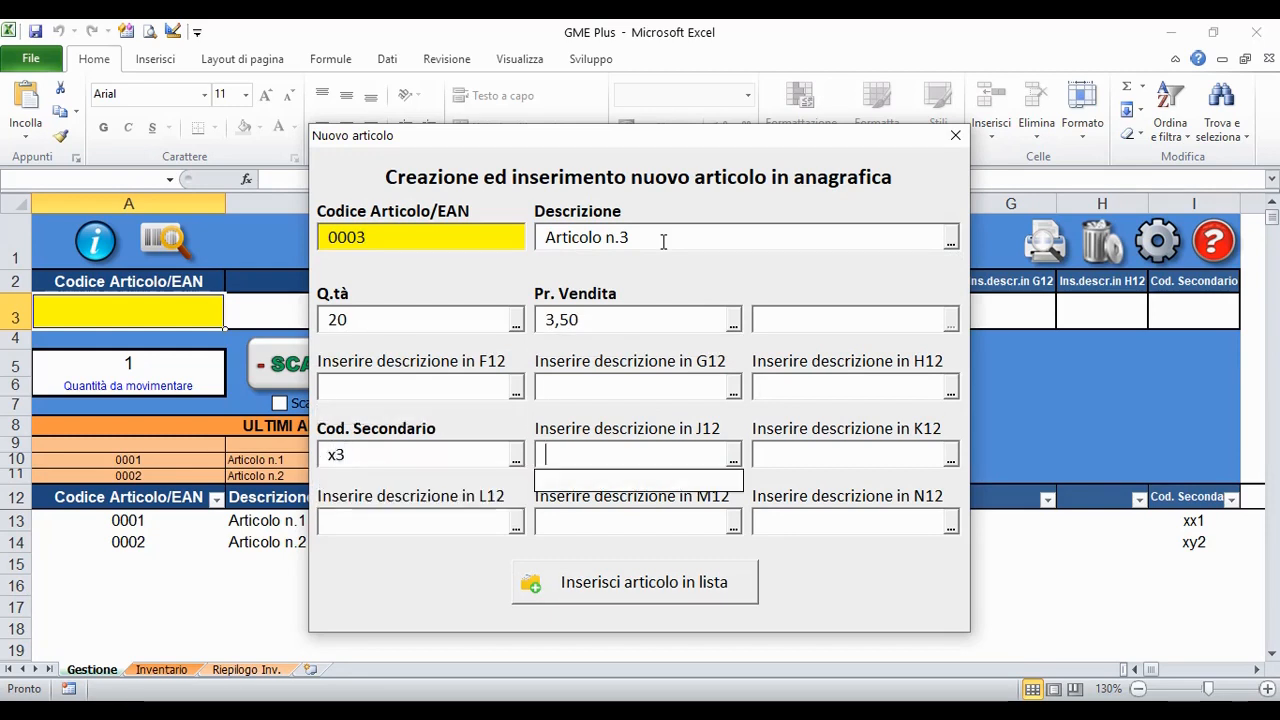
{"action": "key", "text": "Return"}
{"action": "key", "text": "Return"}
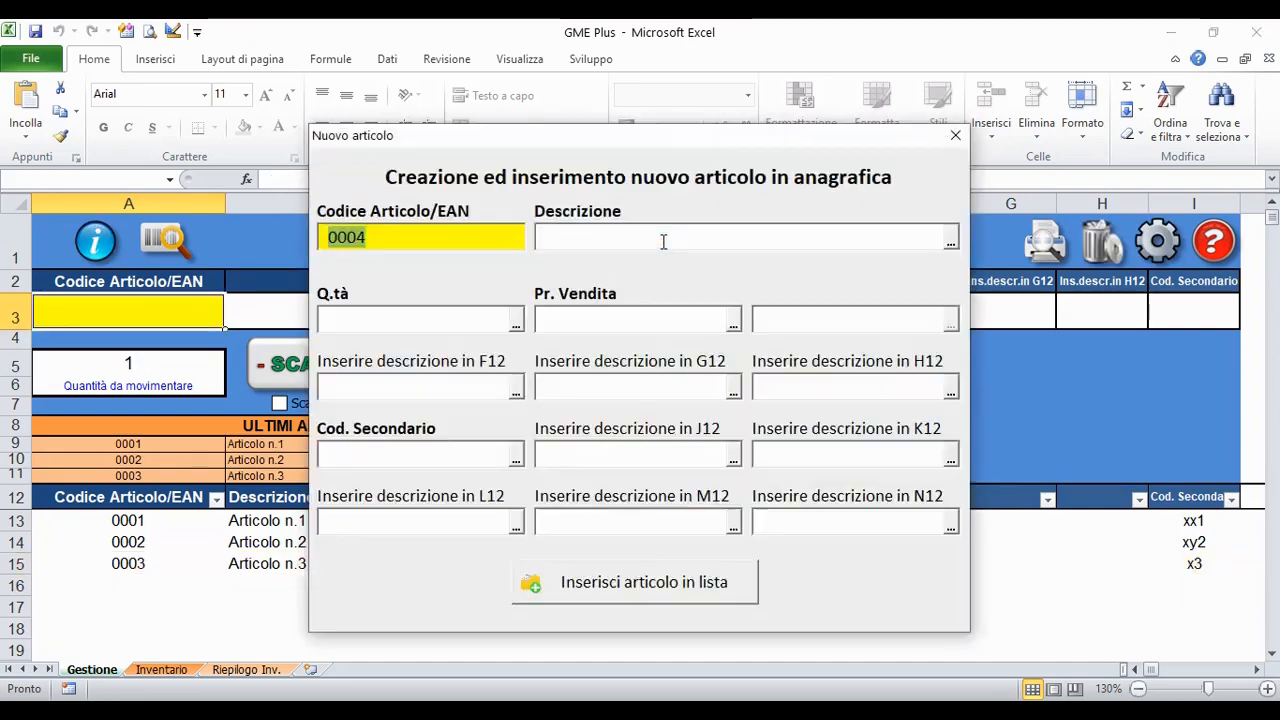
{"action": "left_click", "coordinate": [955, 135]}
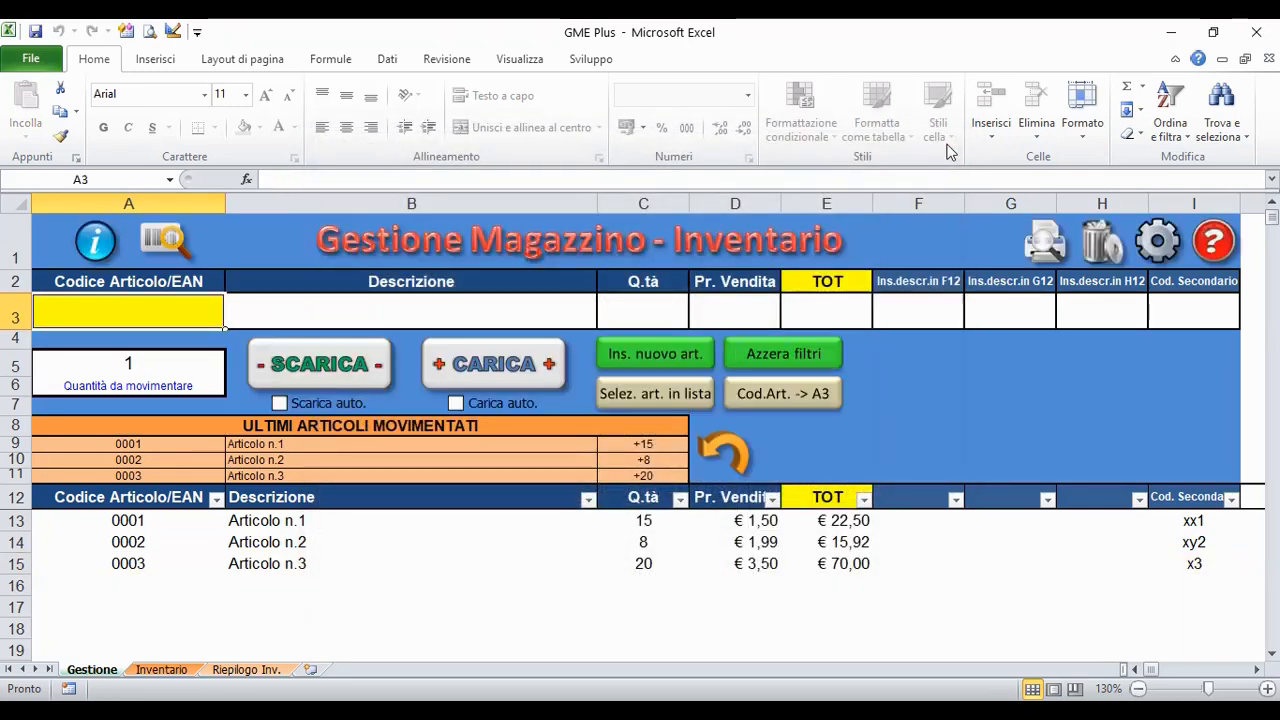
Step: Select cells in the Articolo n.2 and Articolo n.3 rows in turn to check the selected-article highlighting
{"action": "left_click", "coordinate": [633, 551]}
{"action": "left_click", "coordinate": [436, 562]}
{"action": "left_click", "coordinate": [458, 546]}
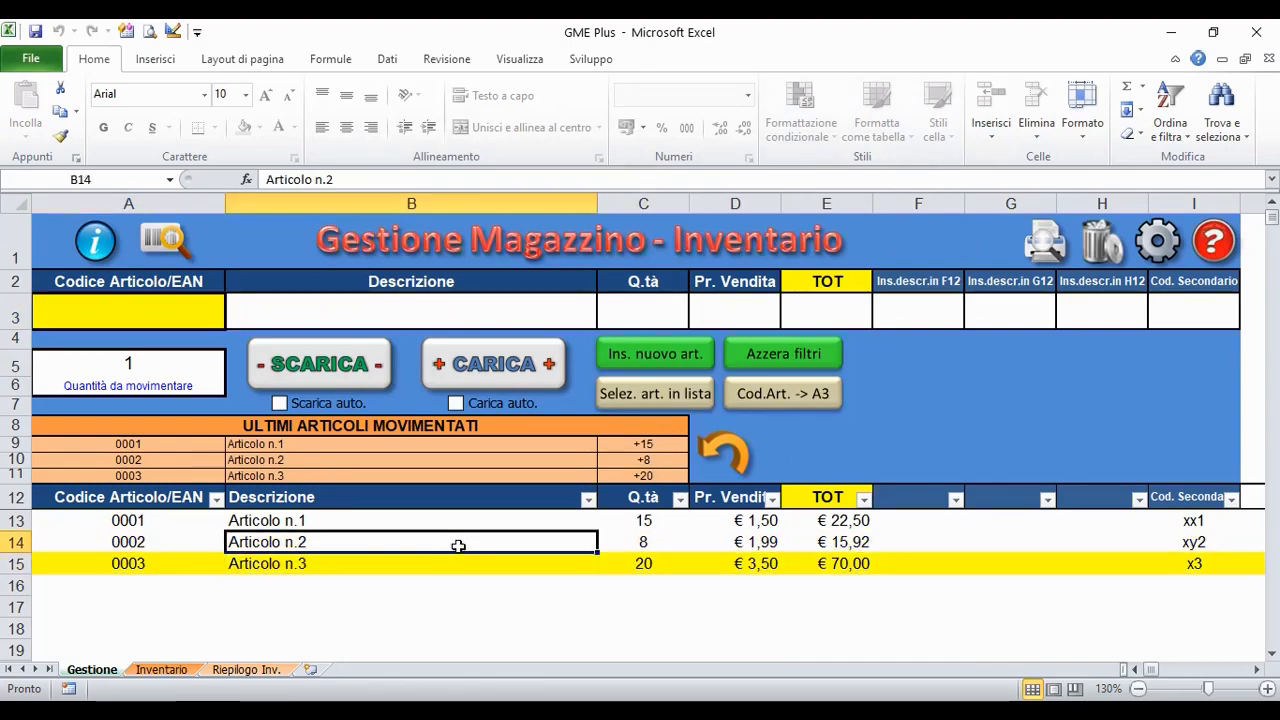
Step: Change the selected-article colour to red in the workbook's video settings and close the settings
{"action": "left_click", "coordinate": [1152, 252]}
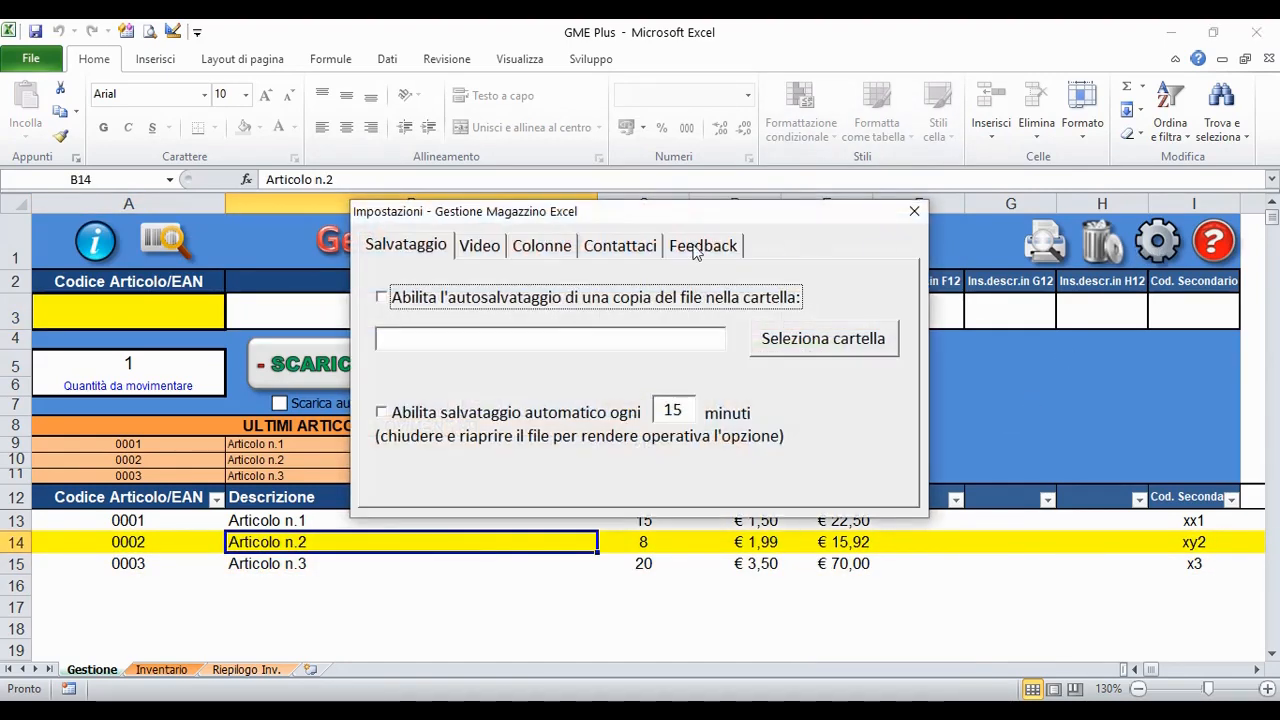
{"action": "left_click", "coordinate": [502, 252]}
{"action": "left_click", "coordinate": [780, 308]}
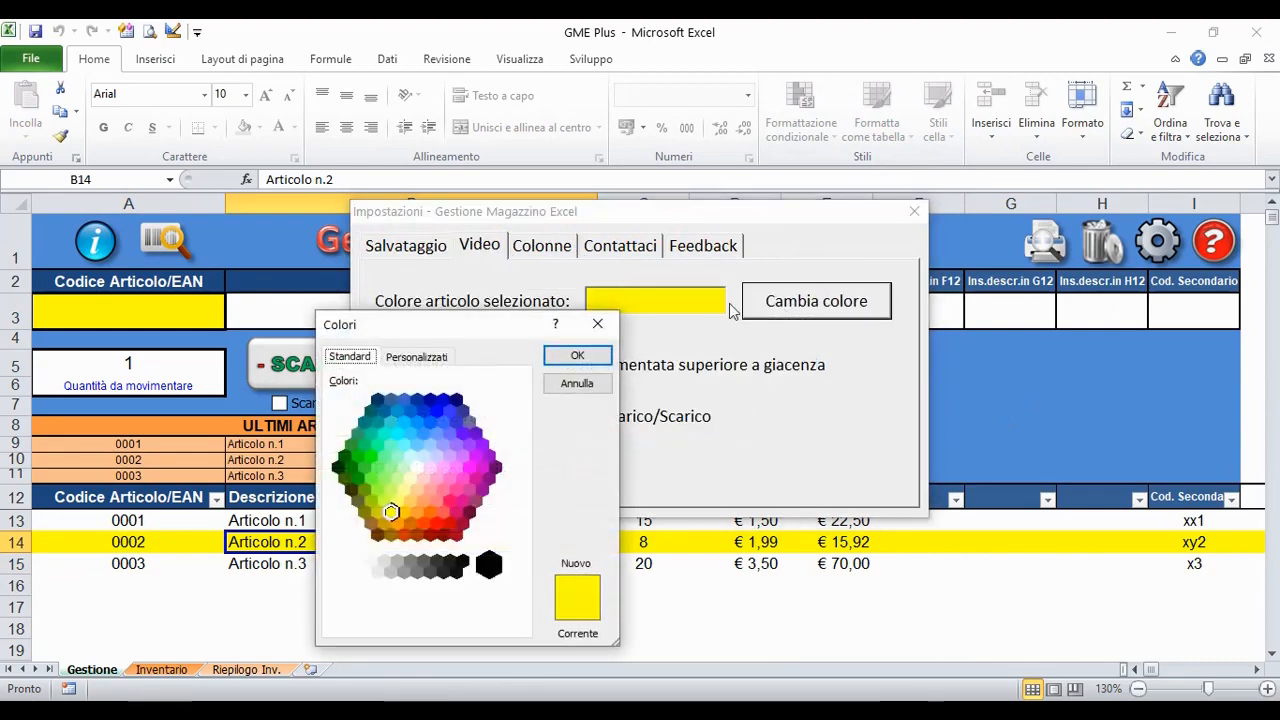
{"action": "left_click", "coordinate": [435, 526]}
{"action": "left_click", "coordinate": [574, 357]}
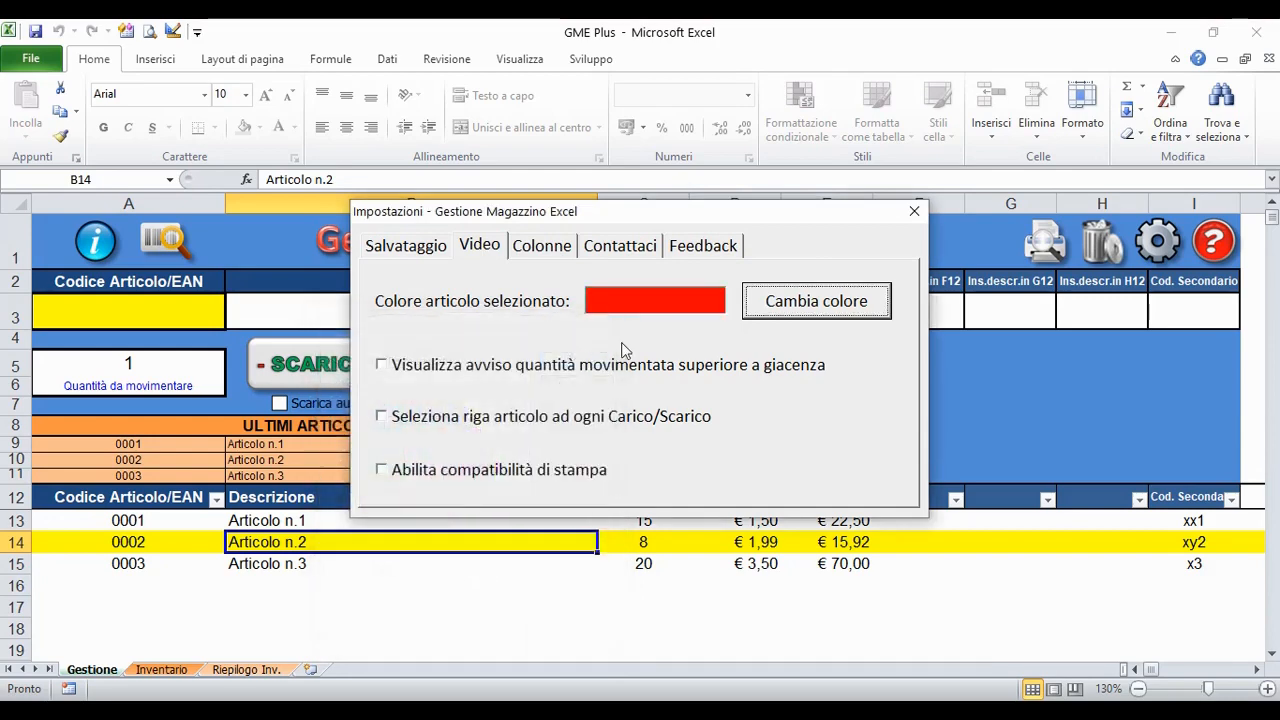
{"action": "left_click", "coordinate": [912, 212]}
Step: Select cells in the article list and the article code cell in turn to check the red row highlighting
{"action": "left_click", "coordinate": [588, 582]}
{"action": "left_click", "coordinate": [587, 563]}
{"action": "left_click", "coordinate": [587, 542]}
{"action": "left_click", "coordinate": [189, 297]}
{"action": "left_click", "coordinate": [383, 546]}
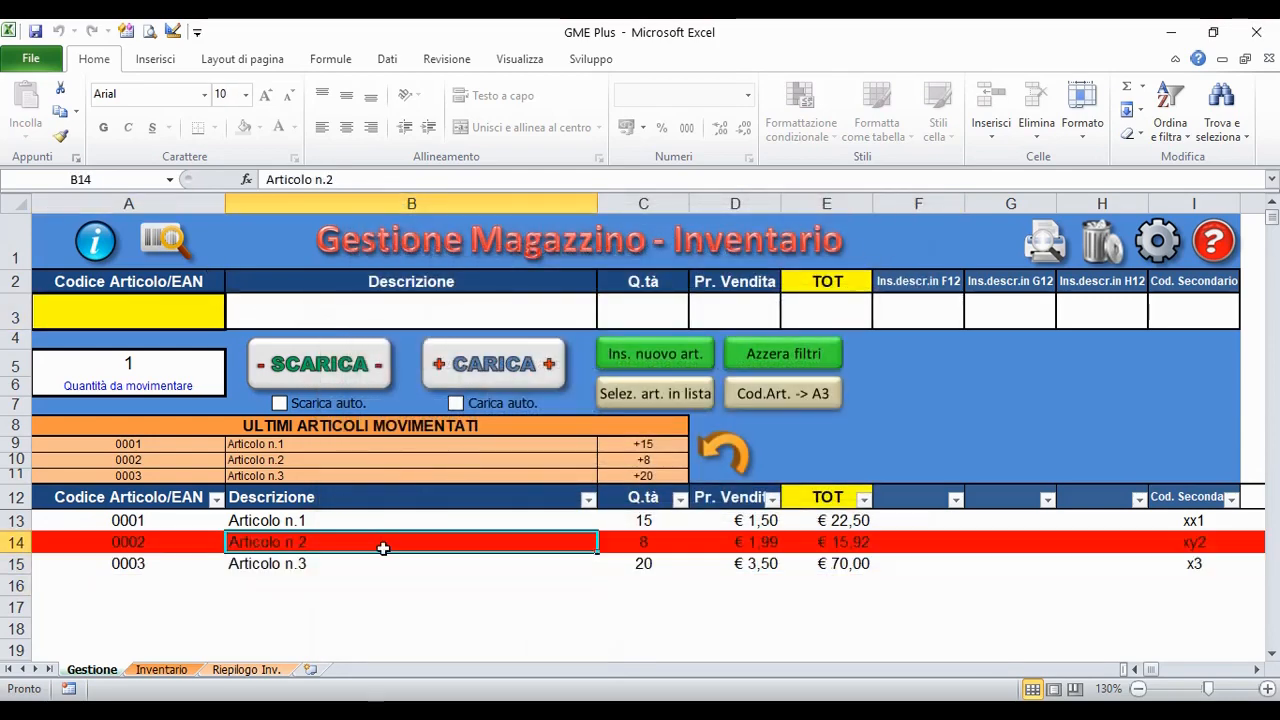
Step: Set the selected-article colour back to yellow, close the settings and check the highlighting on the Articolo n.3 row
{"action": "left_click", "coordinate": [1160, 243]}
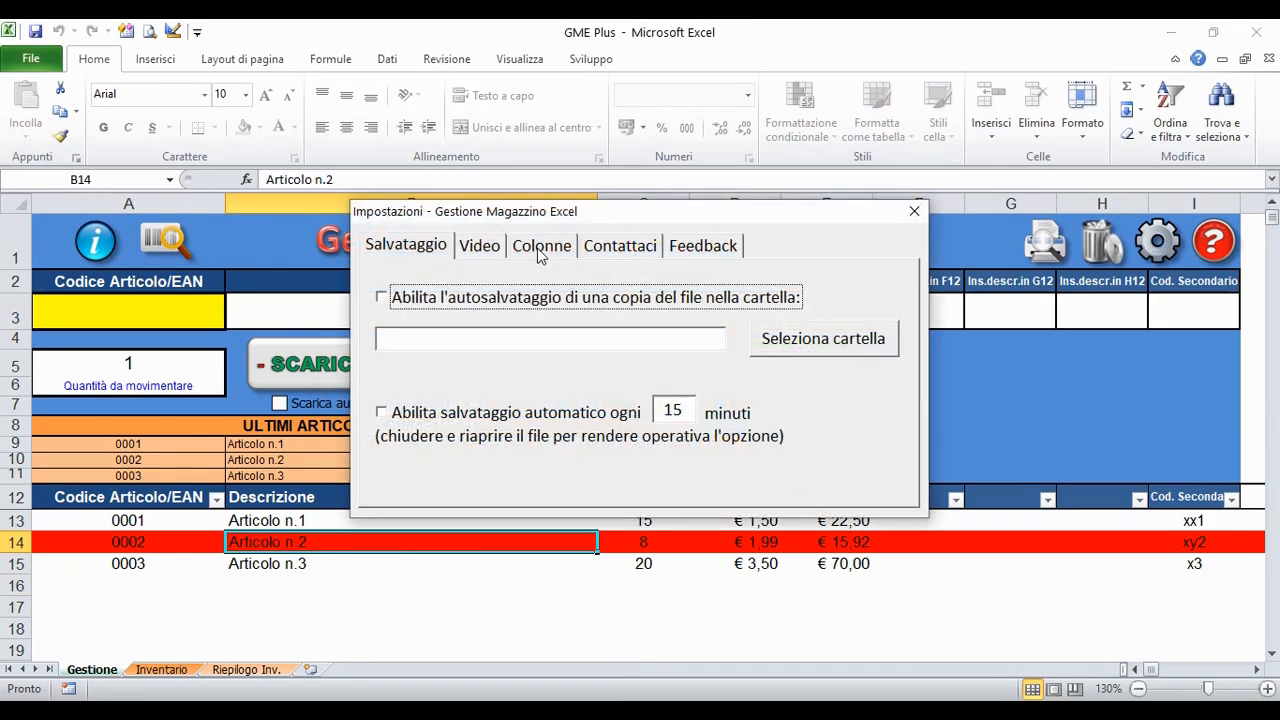
{"action": "left_click", "coordinate": [480, 246]}
{"action": "left_click", "coordinate": [870, 302]}
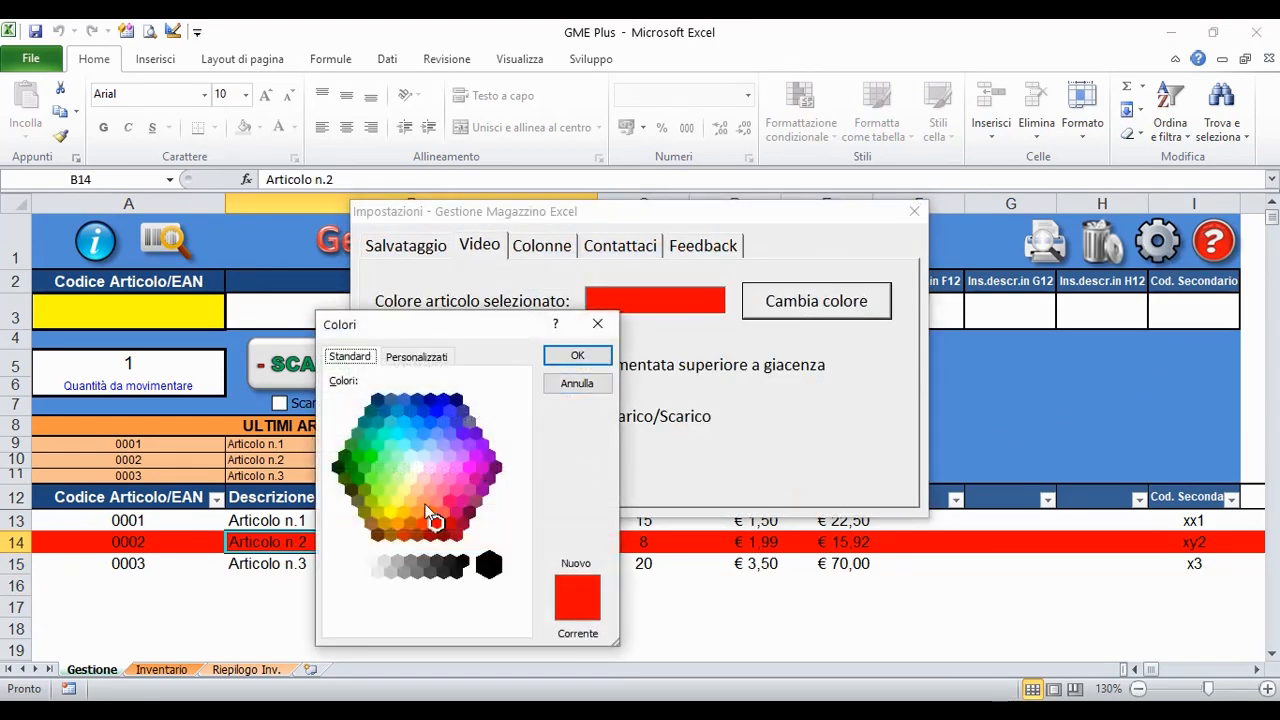
{"action": "left_click", "coordinate": [392, 510]}
{"action": "left_click", "coordinate": [577, 356]}
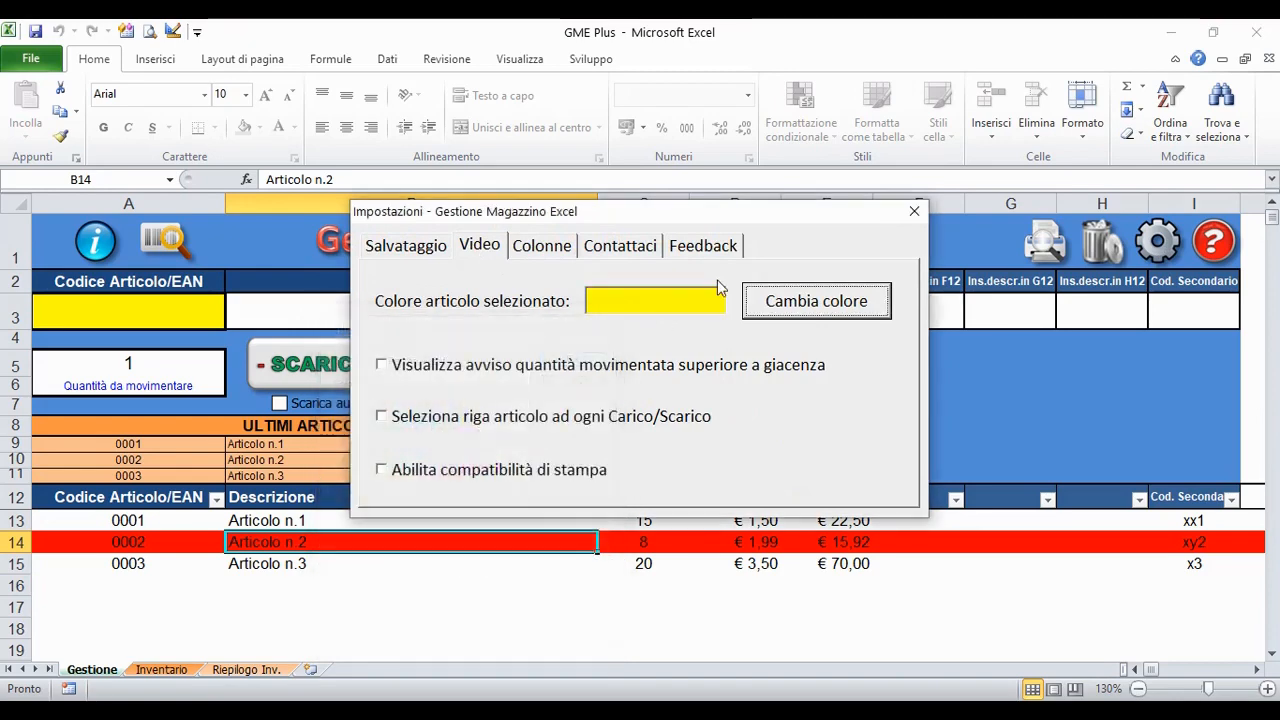
{"action": "left_click", "coordinate": [914, 211]}
{"action": "left_click", "coordinate": [681, 564]}
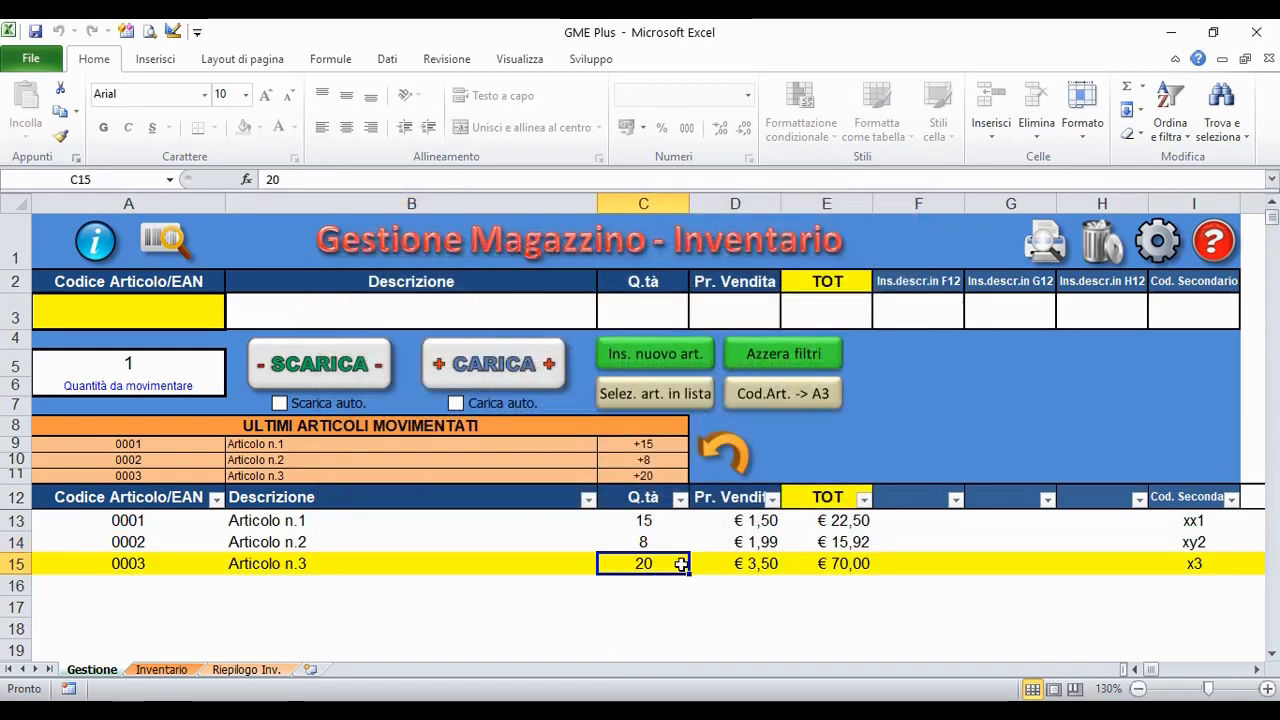
{"action": "left_click", "coordinate": [158, 314]}
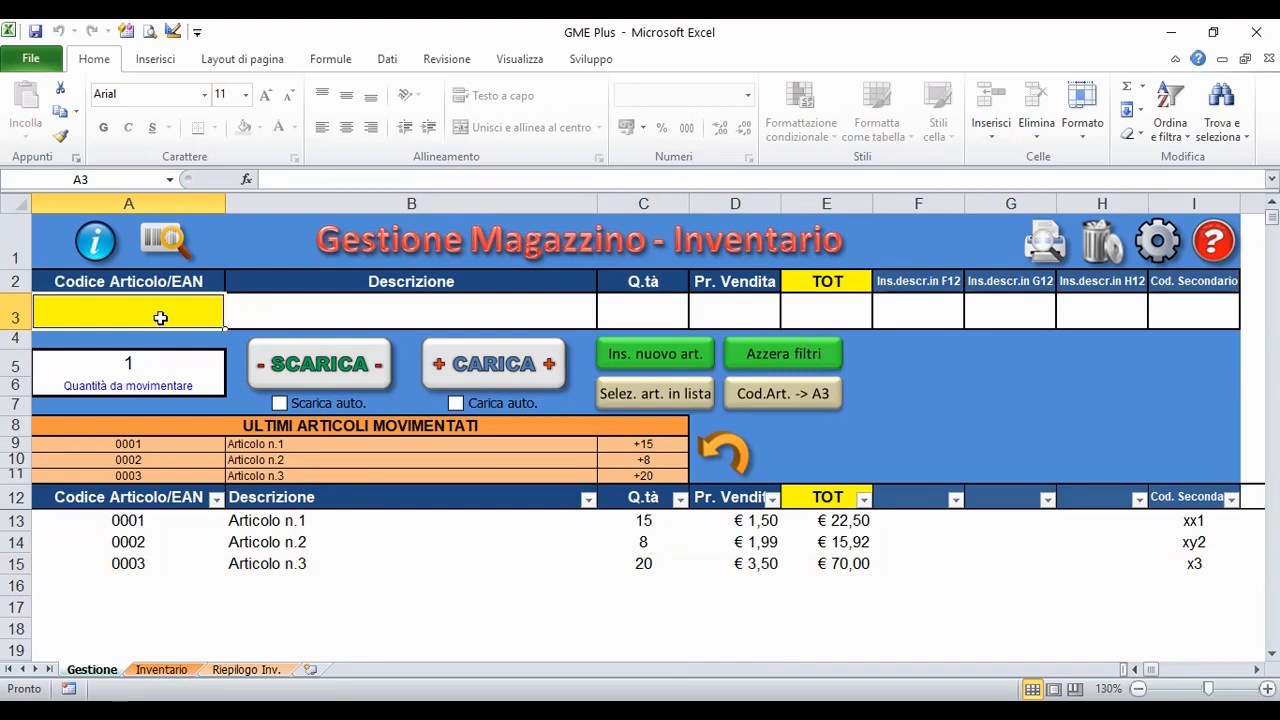
Step: Open the article information for 0002 and set the product images folder to "foto prodotti" on the Desktop
{"action": "left_click", "coordinate": [122, 545]}
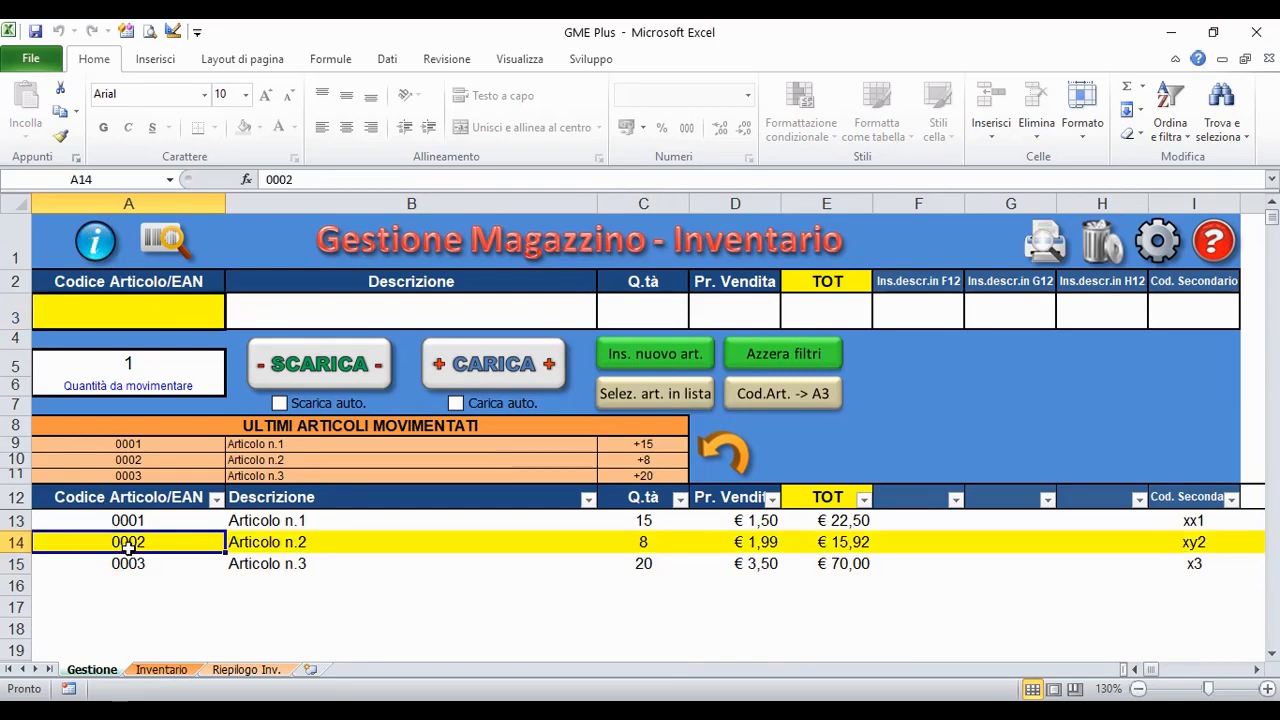
{"action": "left_click", "coordinate": [106, 250]}
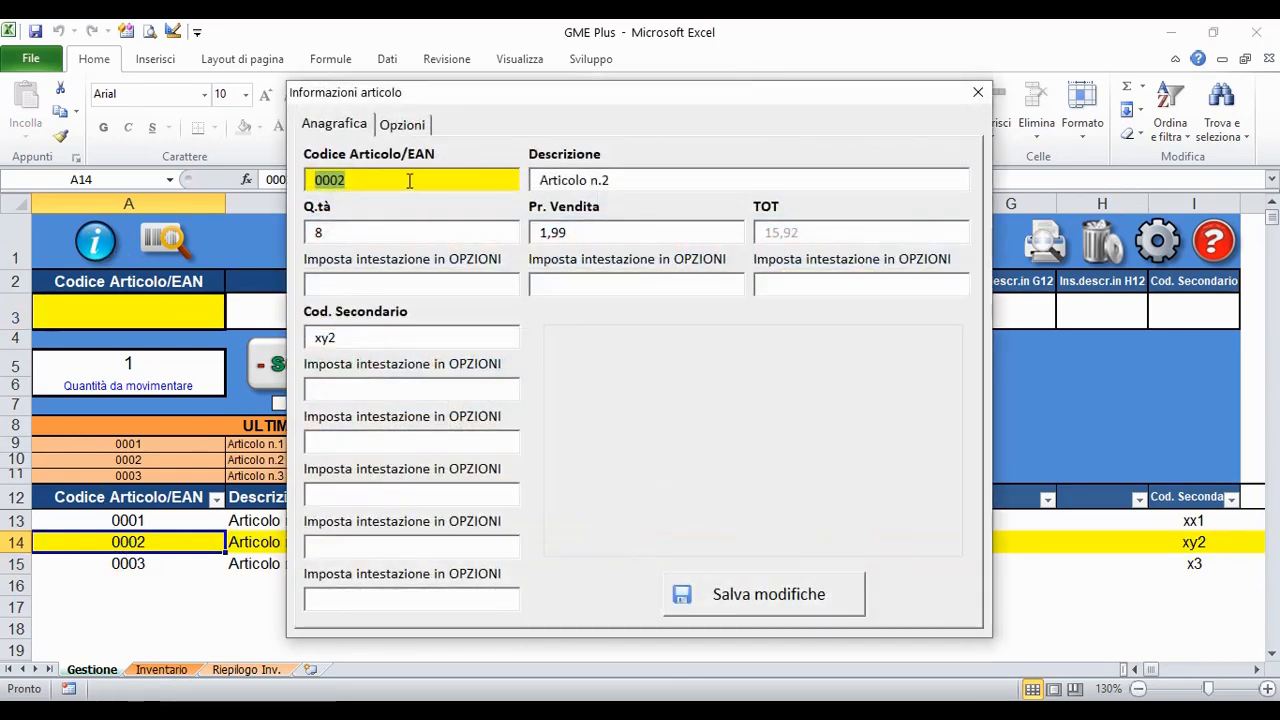
{"action": "left_click", "coordinate": [410, 126]}
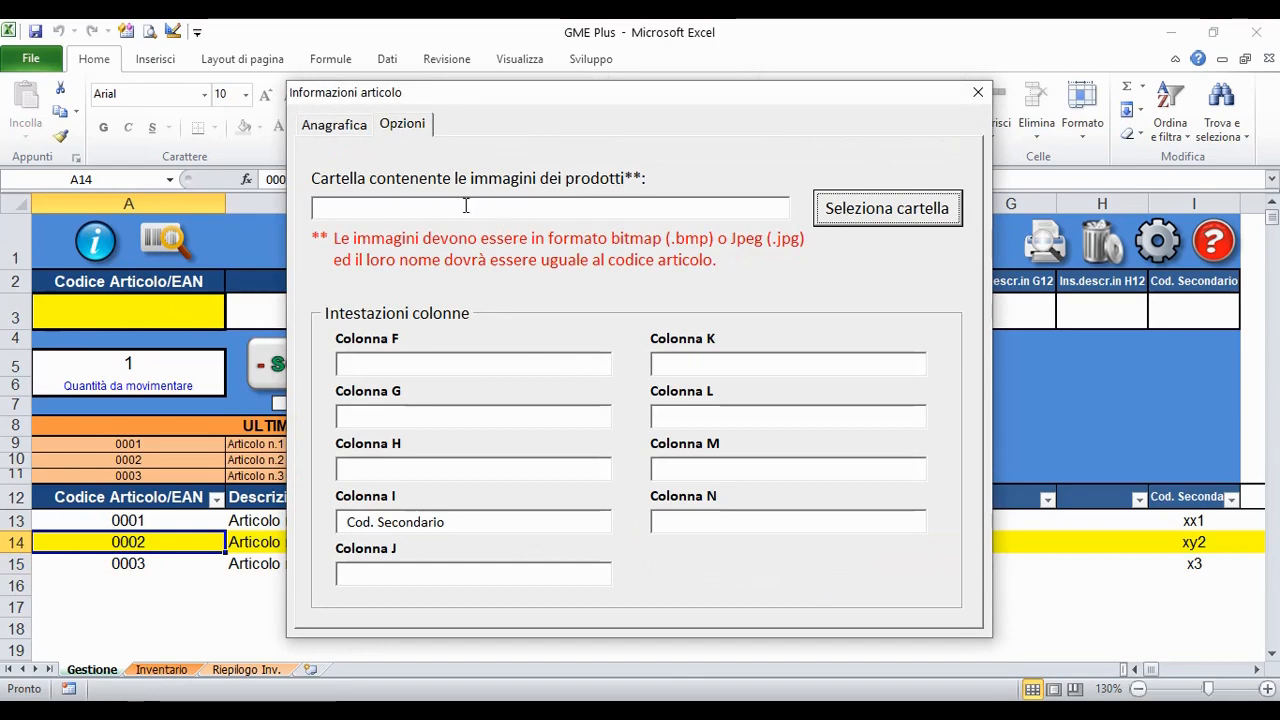
{"action": "left_click", "coordinate": [947, 216]}
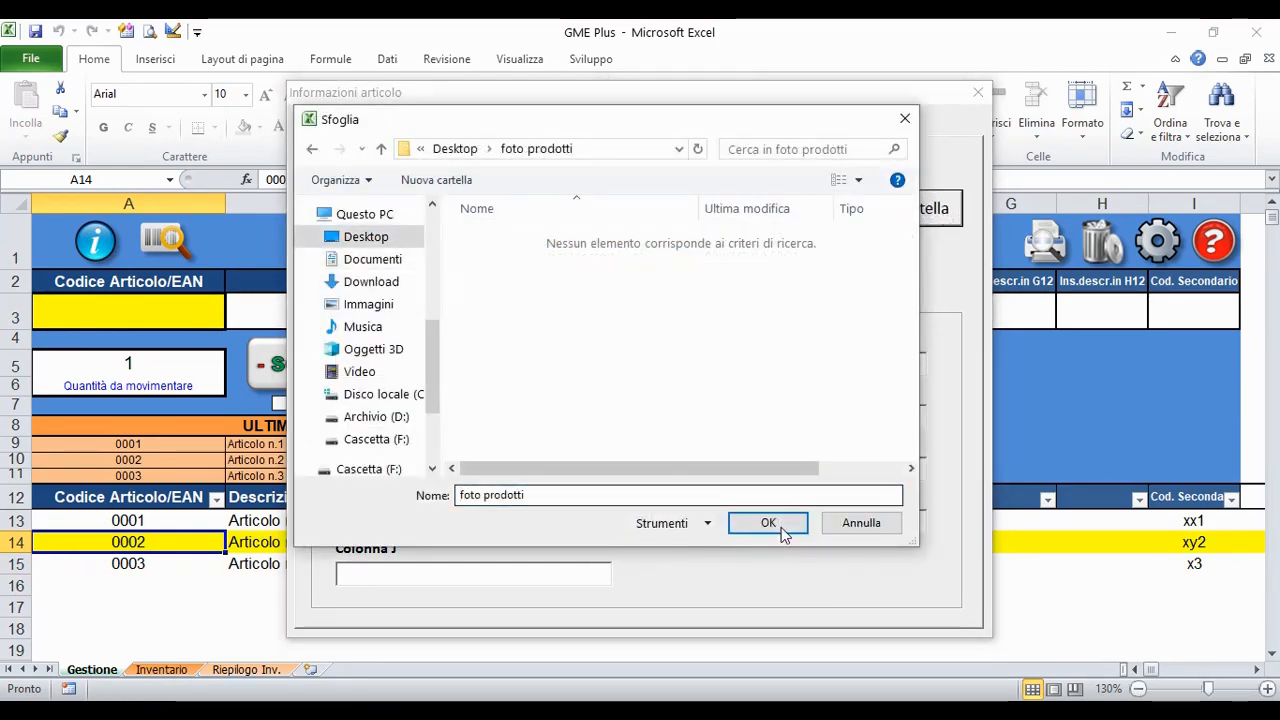
{"action": "left_click", "coordinate": [779, 524]}
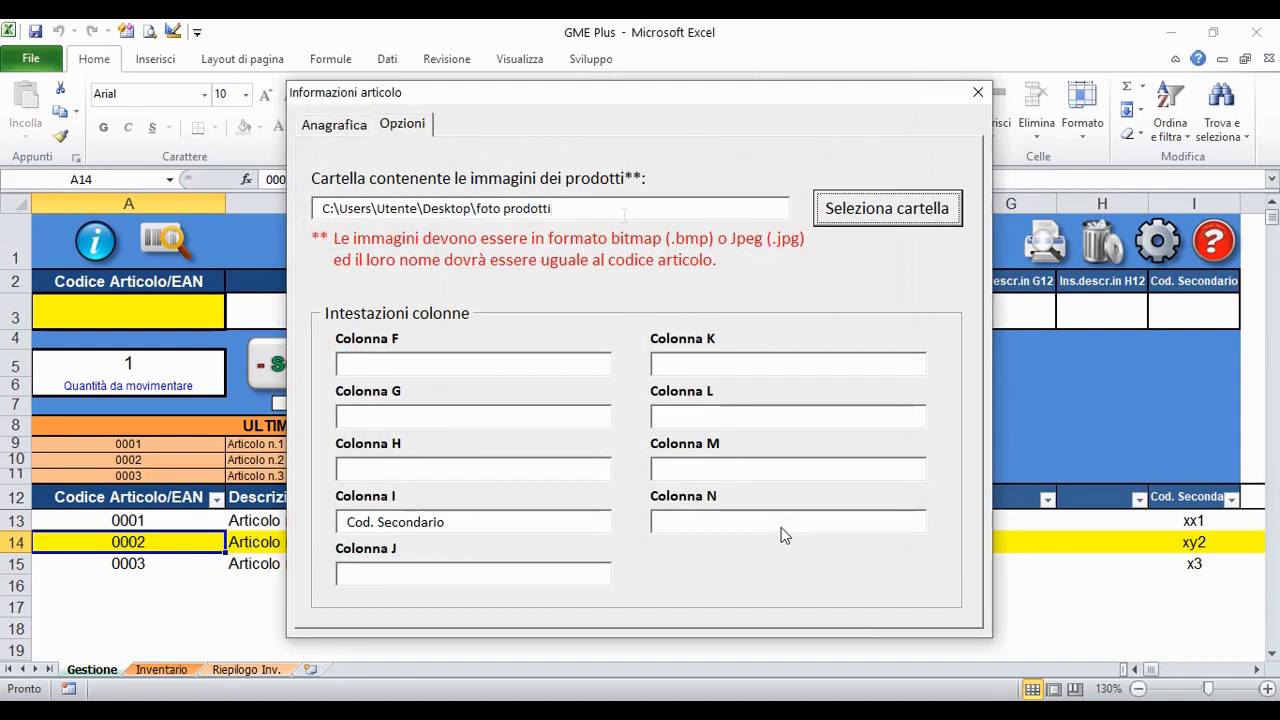
{"action": "left_click", "coordinate": [624, 213]}
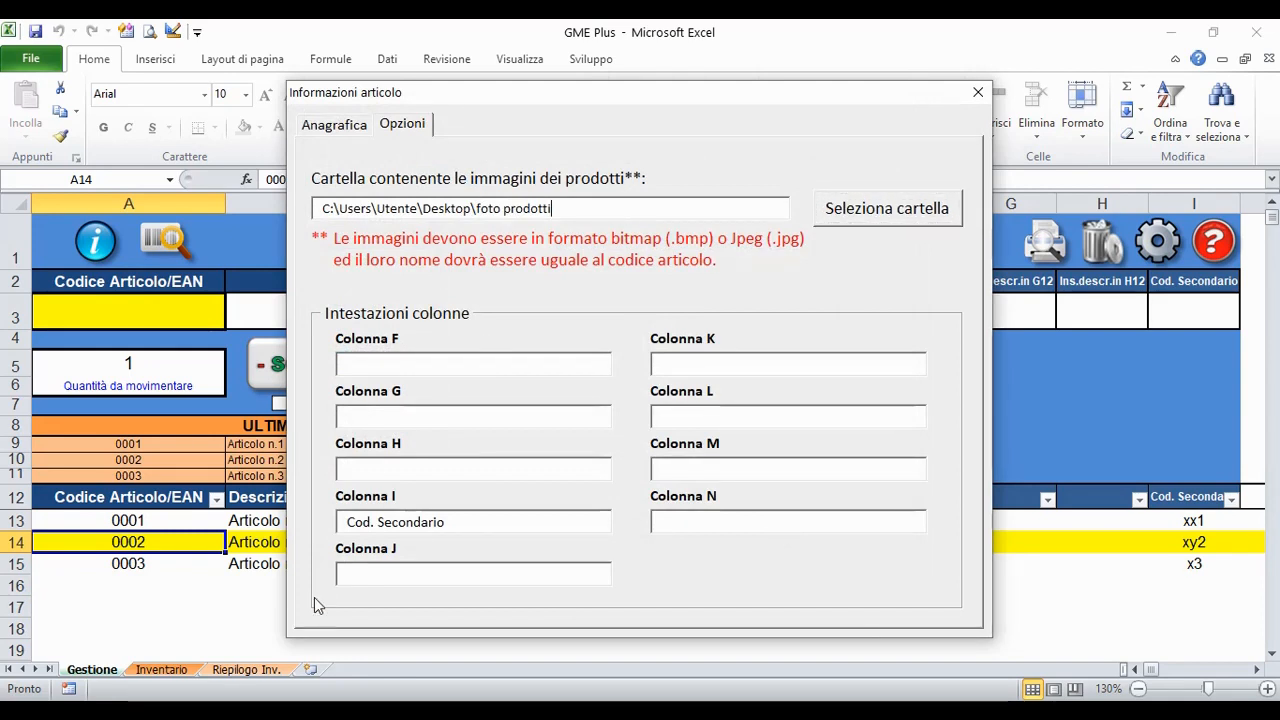
Step: Switch to the "foto prodotti" folder in File Explorer, rename the image "GME - PLUS 3D" as 0002 and close the folder window
{"action": "left_click", "coordinate": [240, 711]}
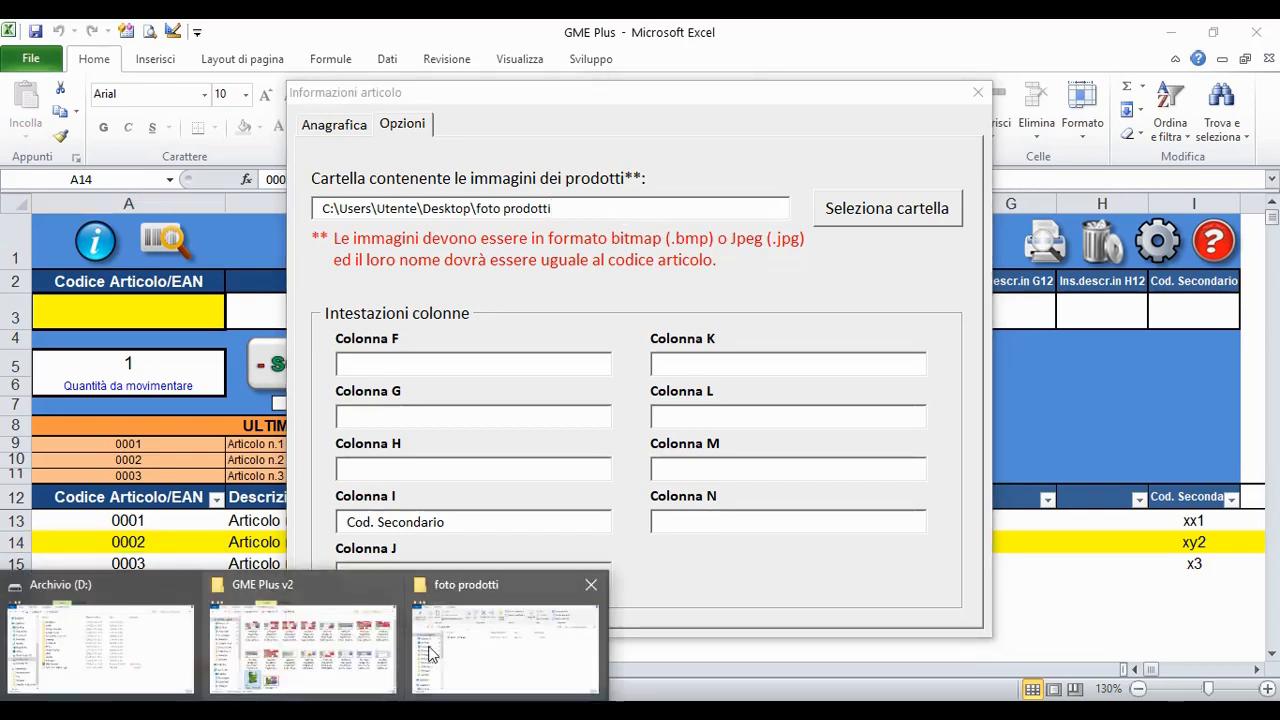
{"action": "left_click", "coordinate": [465, 647]}
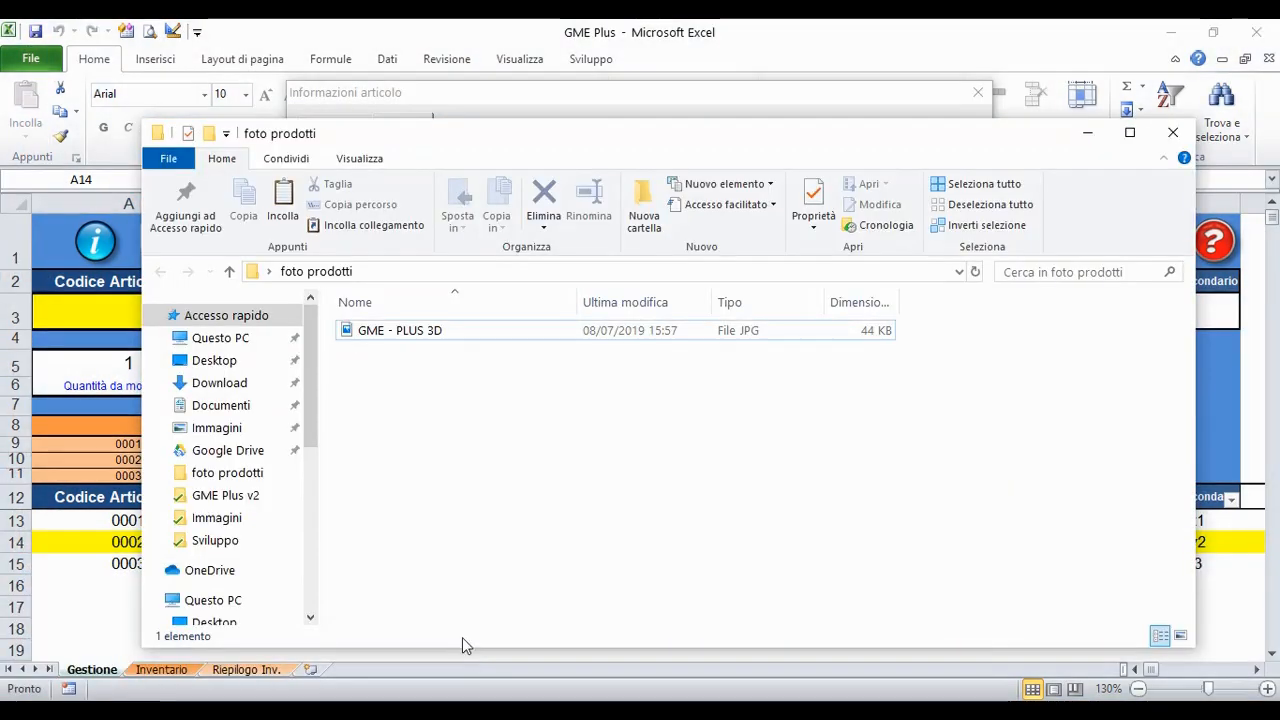
{"action": "left_click", "coordinate": [402, 331]}
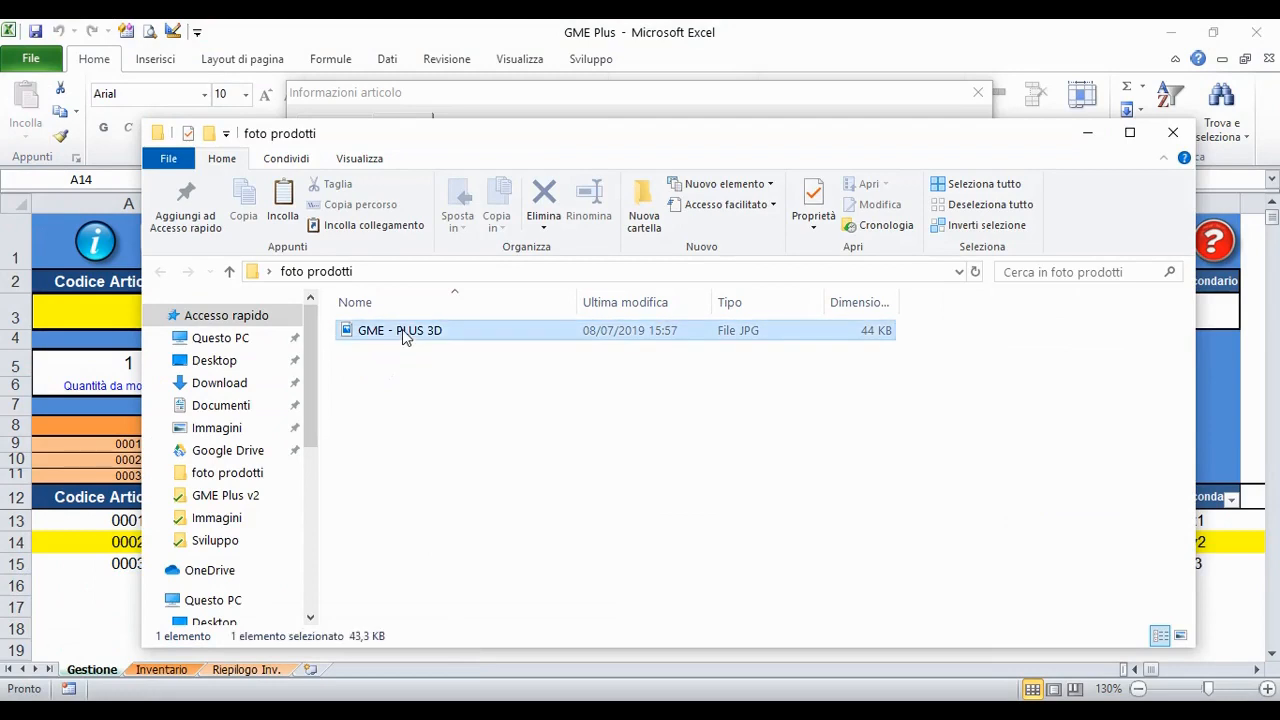
{"action": "left_click", "coordinate": [446, 331]}
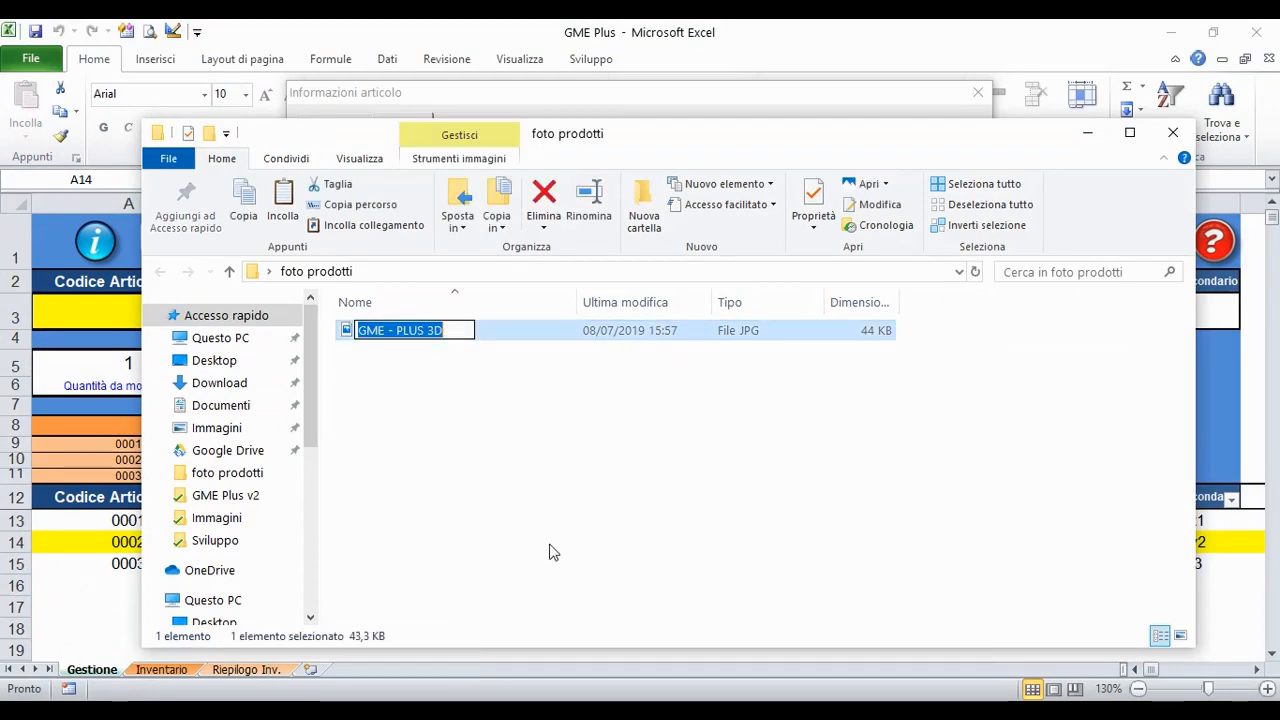
{"action": "type", "text": "0002"}
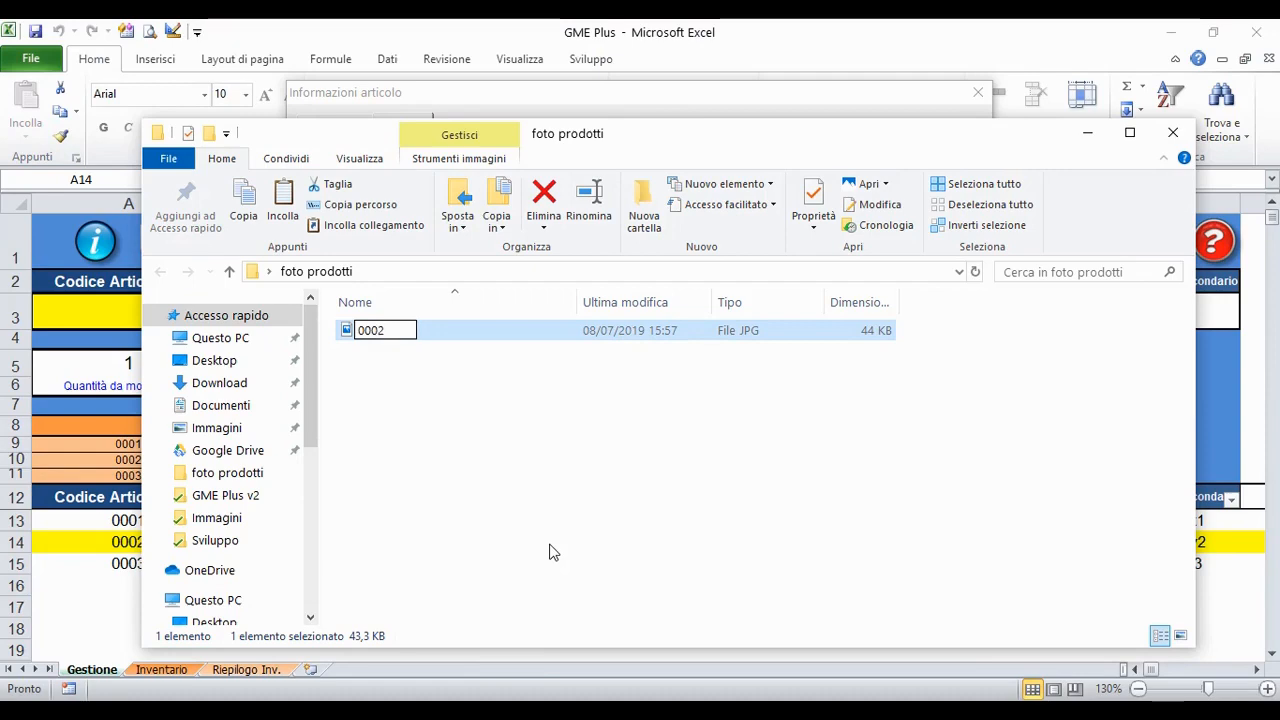
{"action": "key", "text": "Return"}
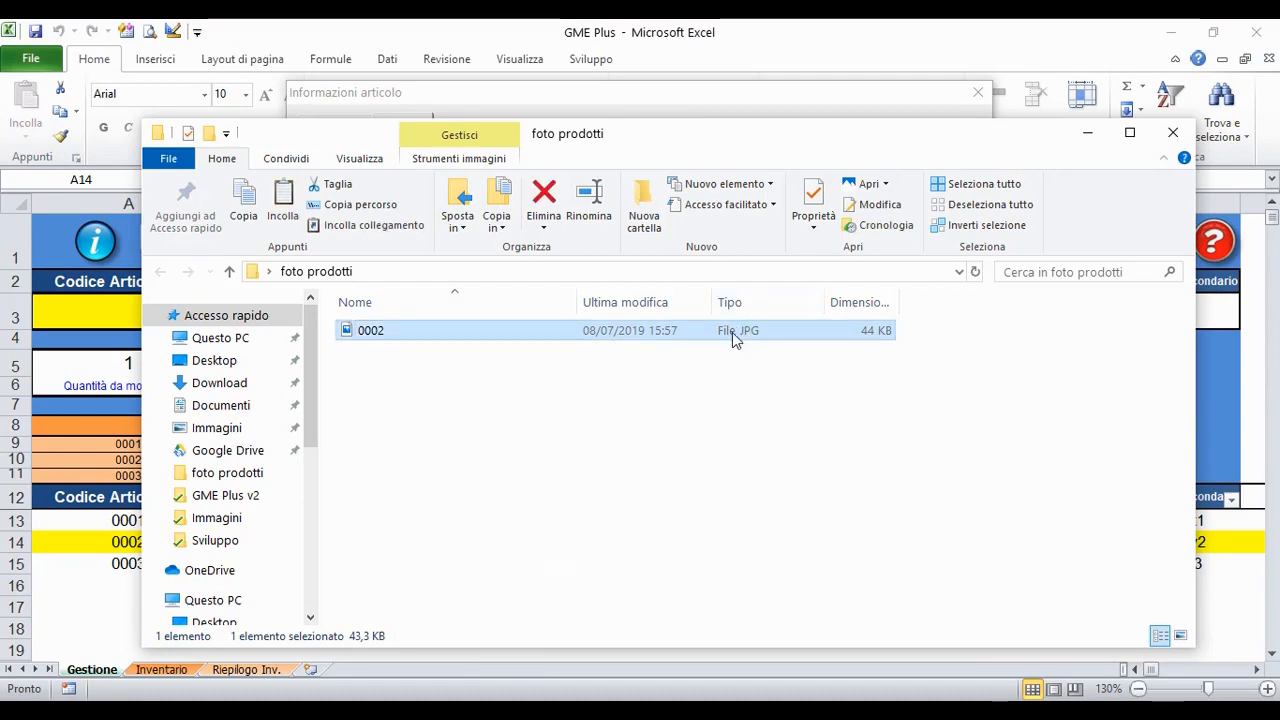
{"action": "left_click", "coordinate": [1173, 132]}
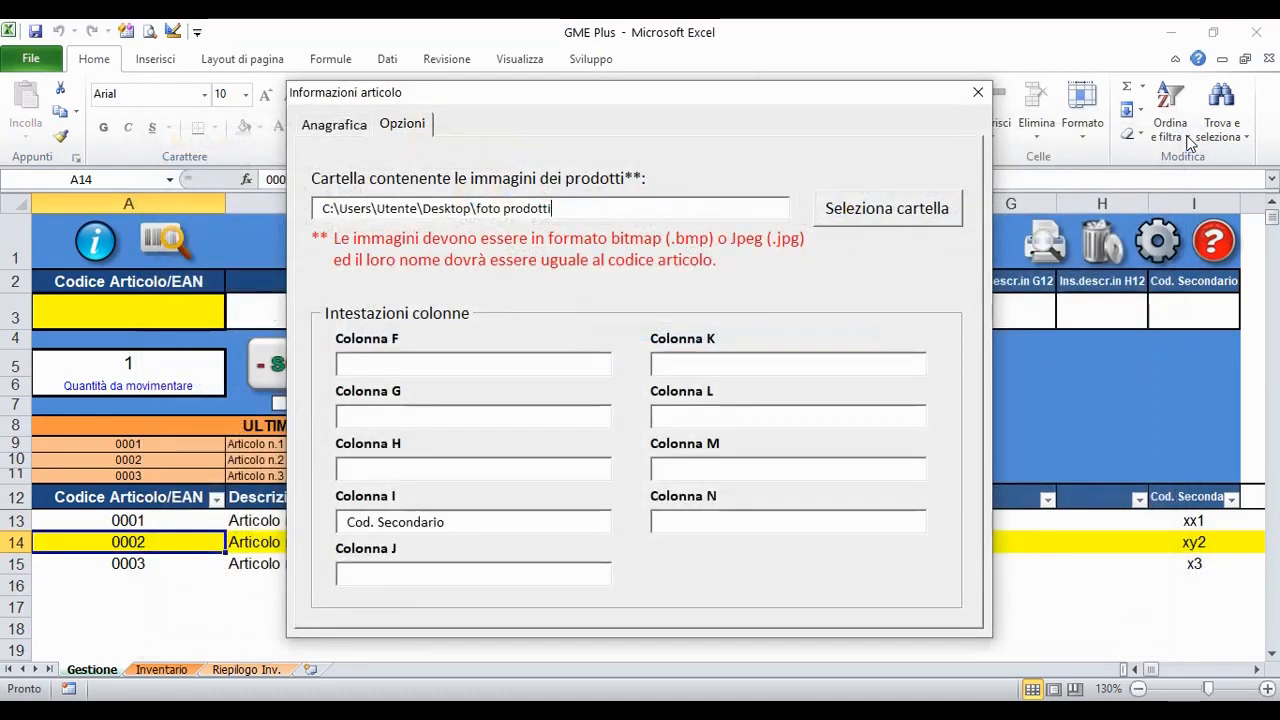
Step: Re-enter article code 0002 in the article's master data to view its product image, and close the article information
{"action": "left_click", "coordinate": [316, 127]}
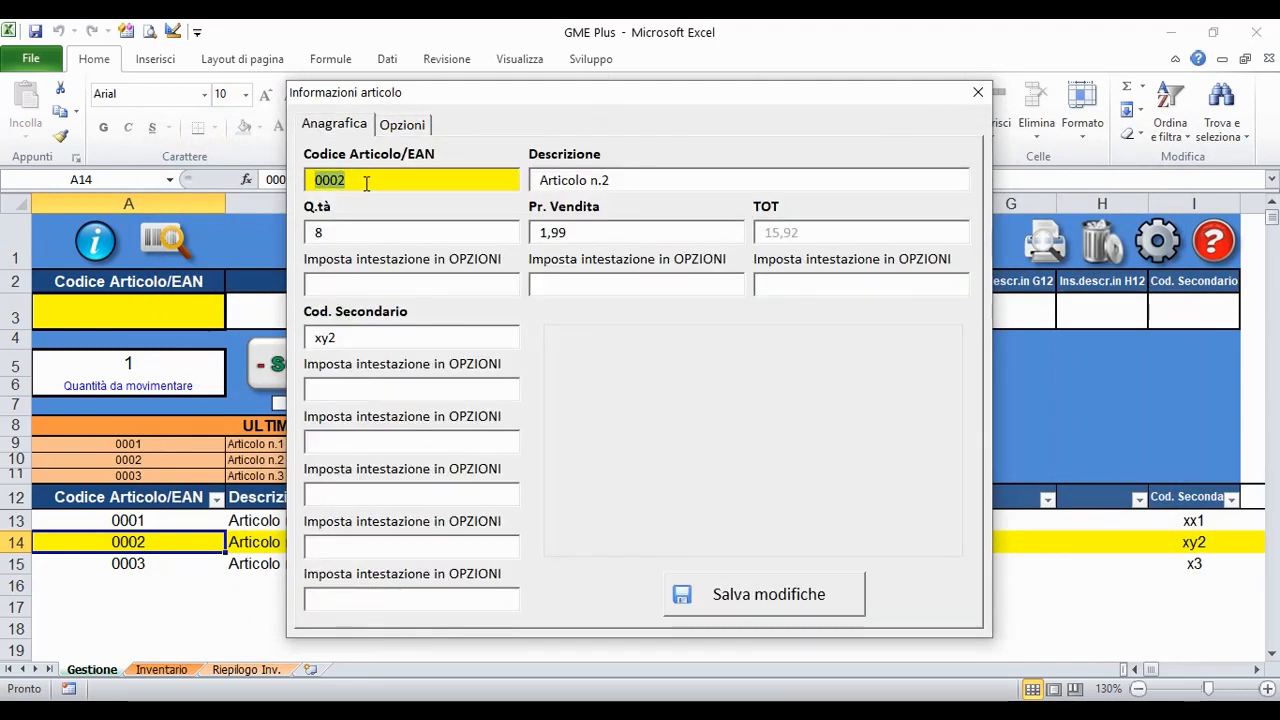
{"action": "type", "text": "000"}
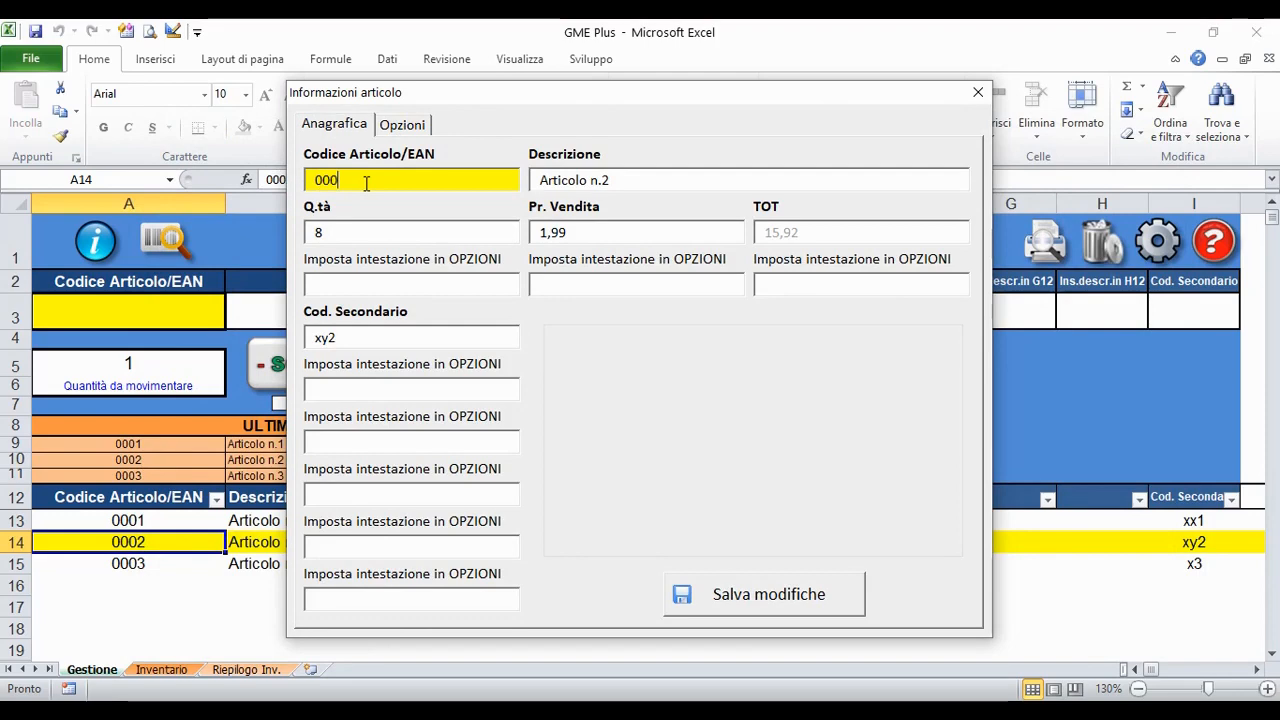
{"action": "key", "text": "Tab"}
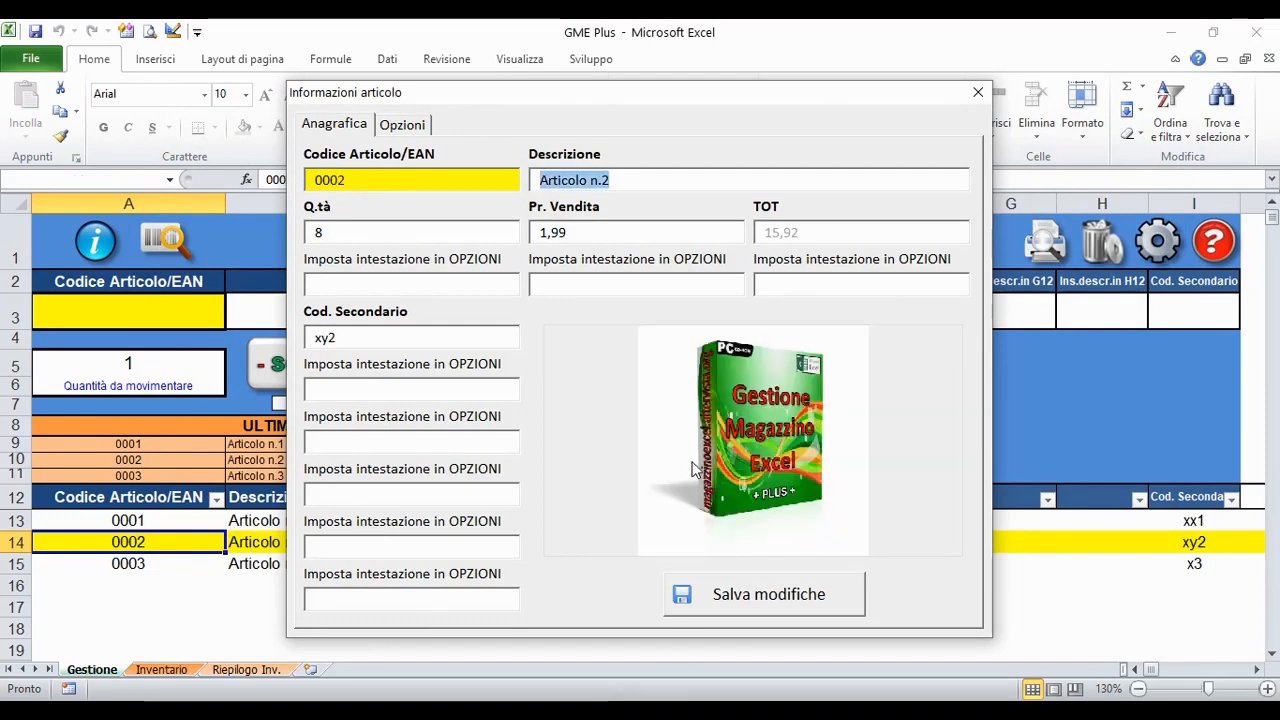
{"action": "left_click", "coordinate": [976, 93]}
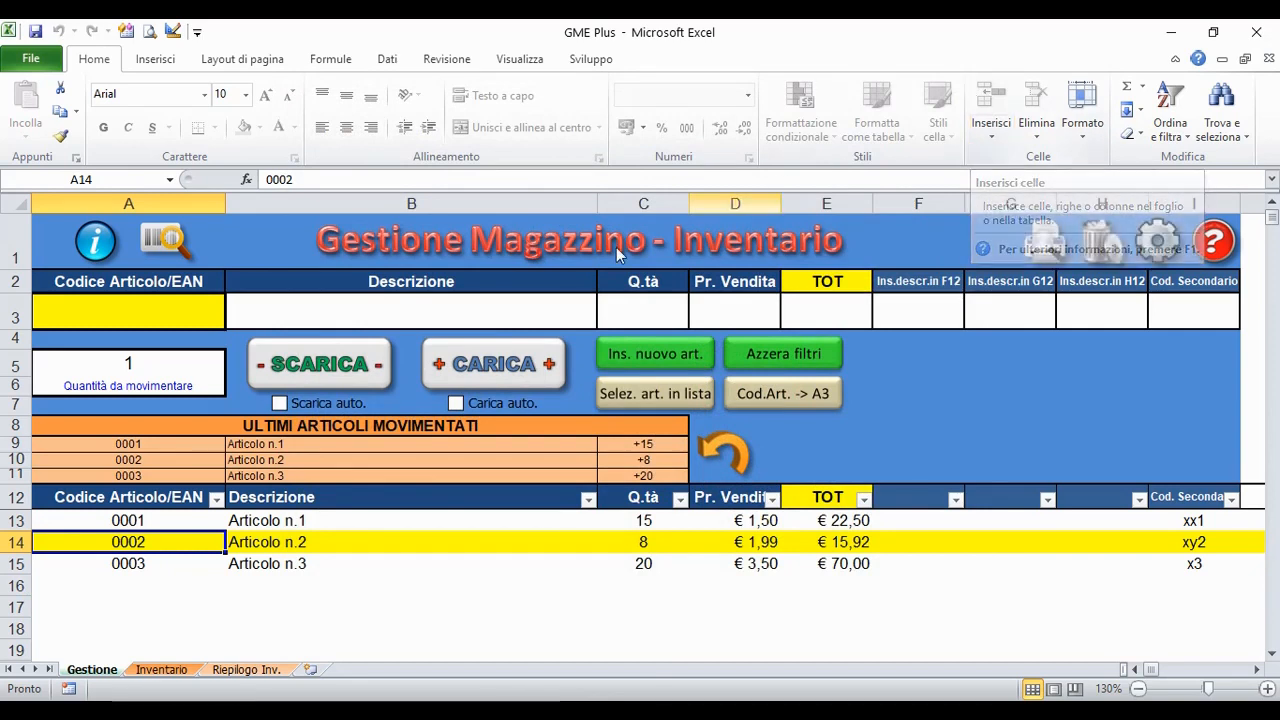
Step: Bring the Articolo n.3 code into cell A3 and unload one unit of it four times
{"action": "left_click", "coordinate": [277, 563]}
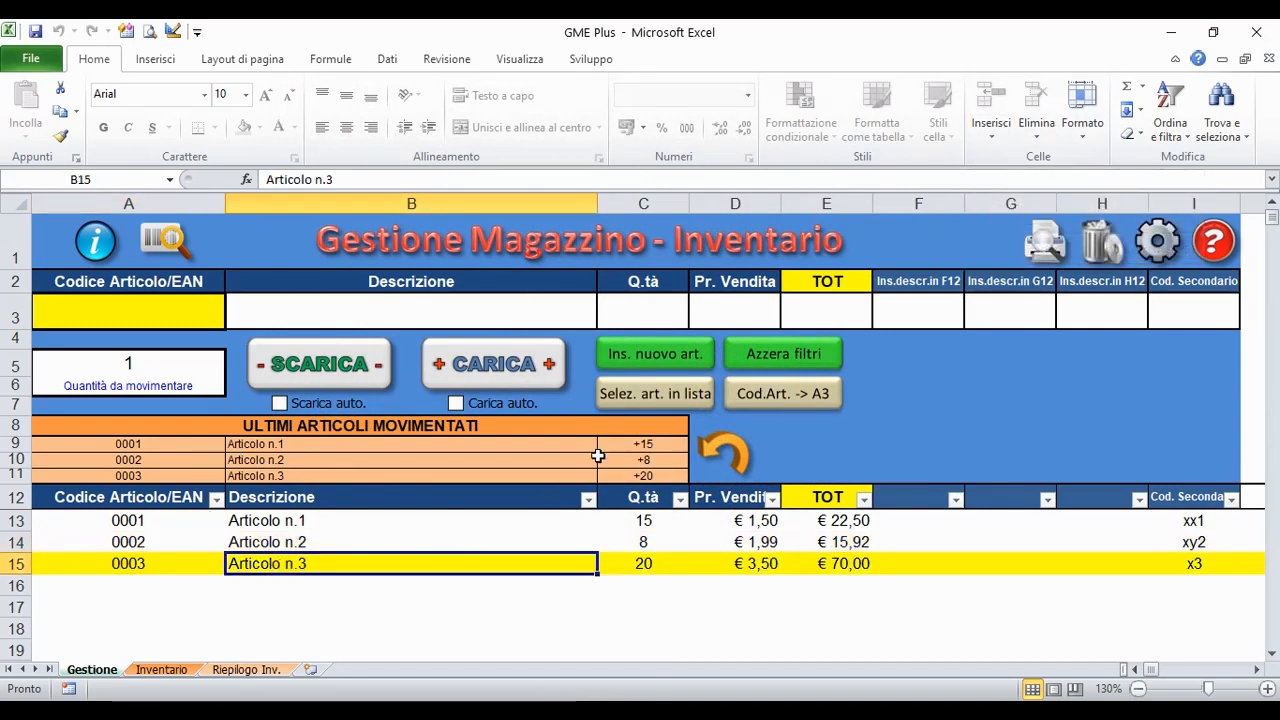
{"action": "left_click", "coordinate": [762, 394]}
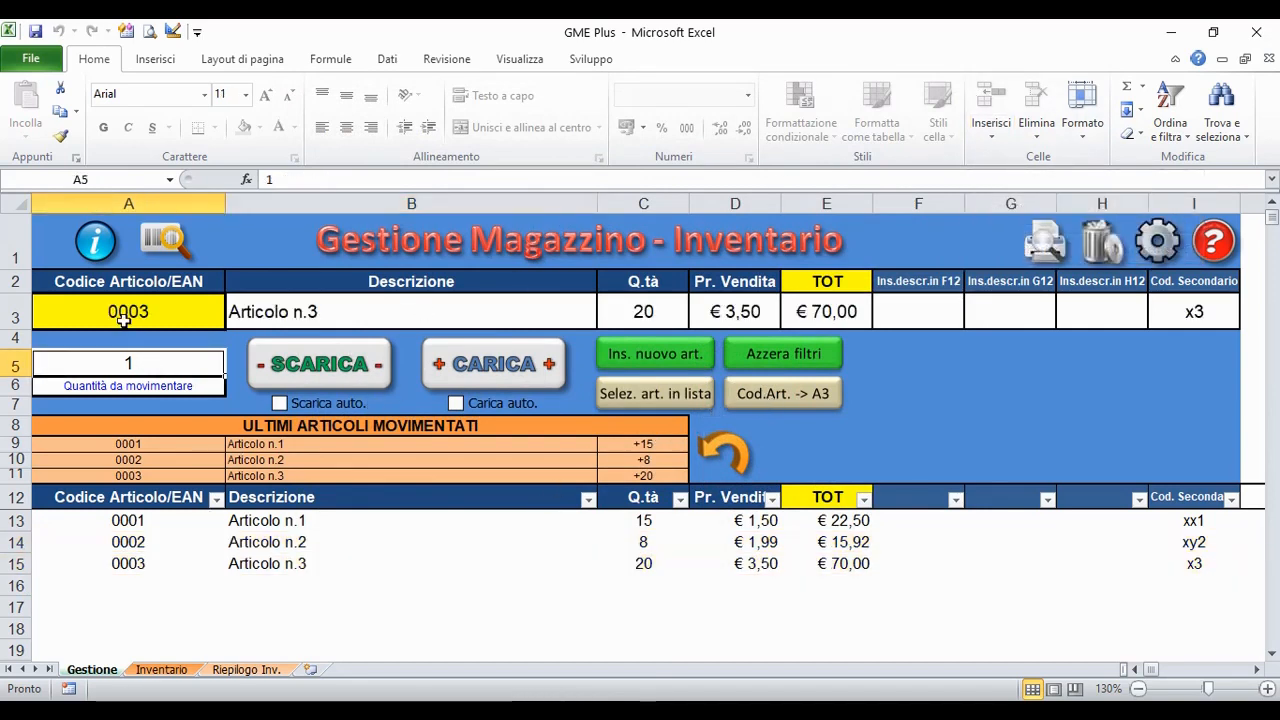
{"action": "left_click", "coordinate": [296, 366]}
{"action": "left_click", "coordinate": [296, 366]}
{"action": "left_click", "coordinate": [296, 366]}
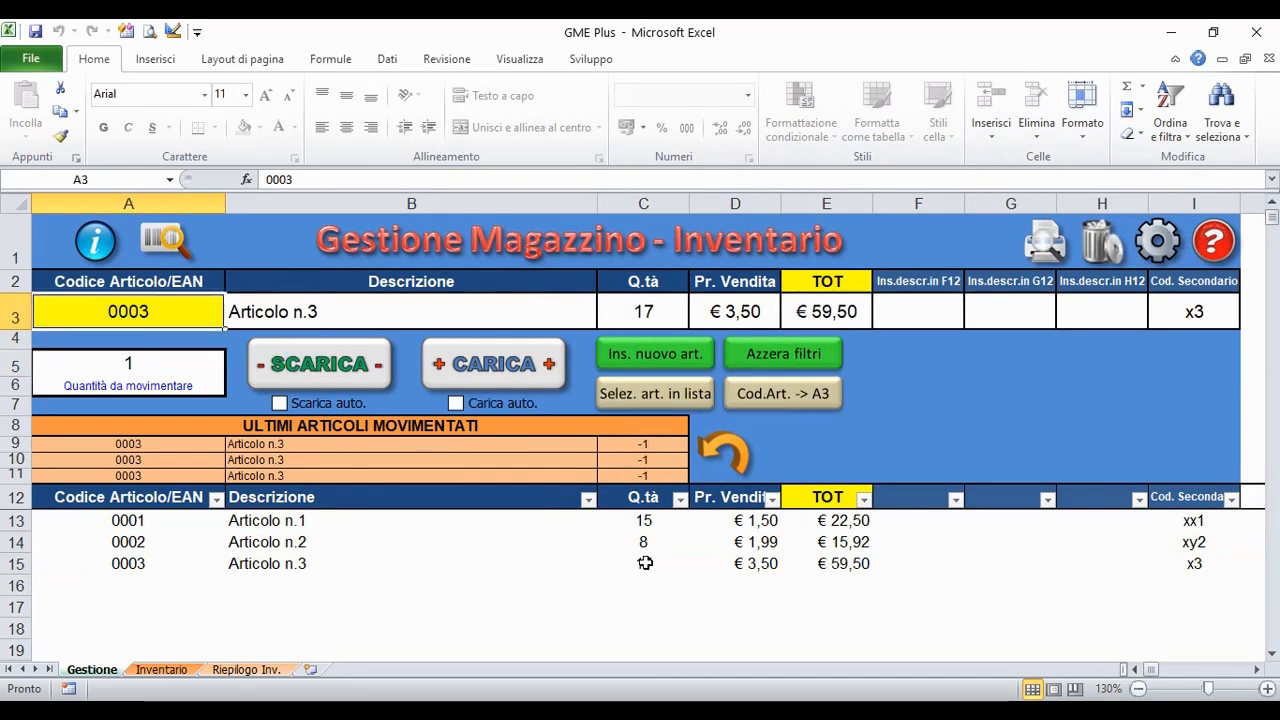
{"action": "left_click", "coordinate": [305, 368]}
Step: Set the quantity to move to 3 and load it onto article 0003
{"action": "left_click", "coordinate": [166, 369]}
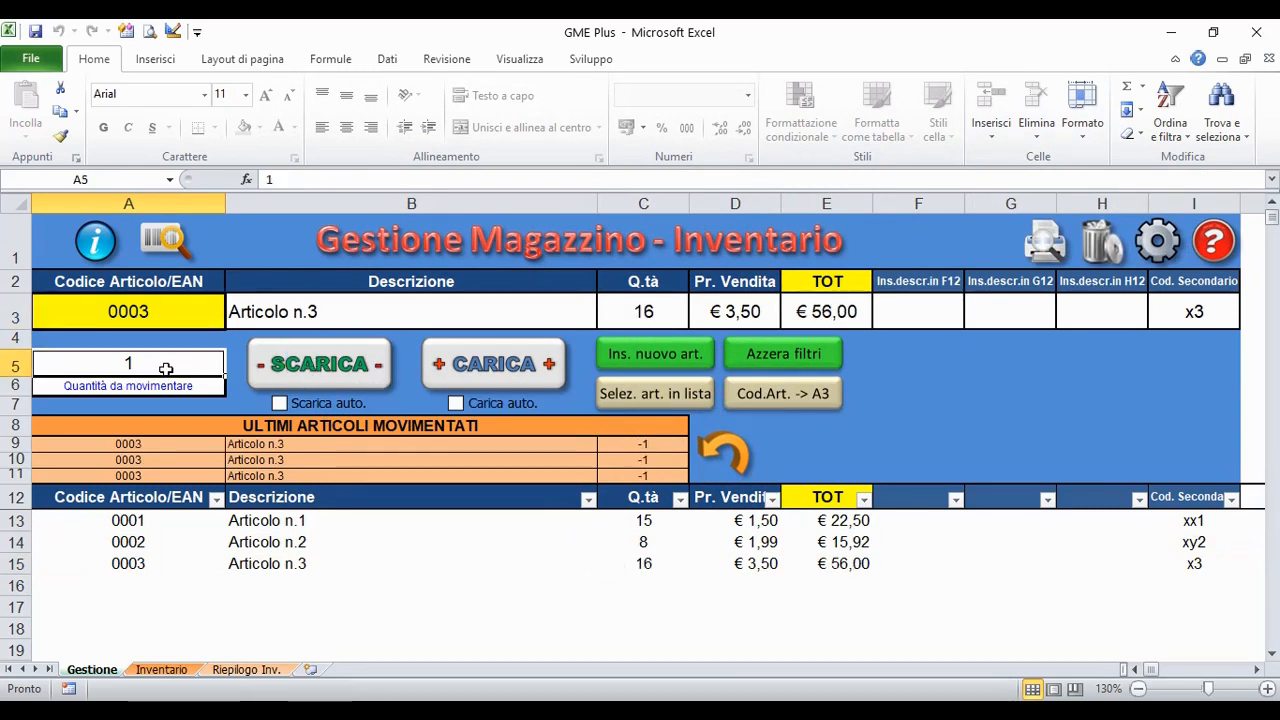
{"action": "type", "text": "3"}
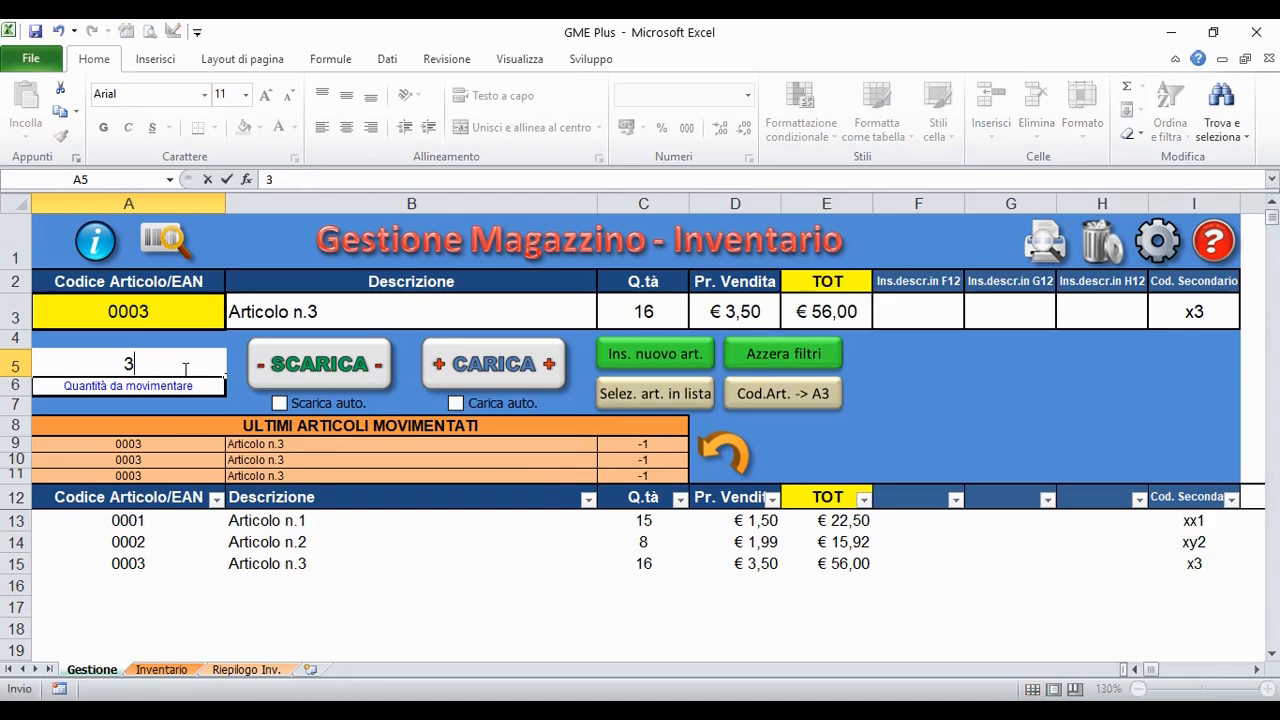
{"action": "left_click", "coordinate": [468, 375]}
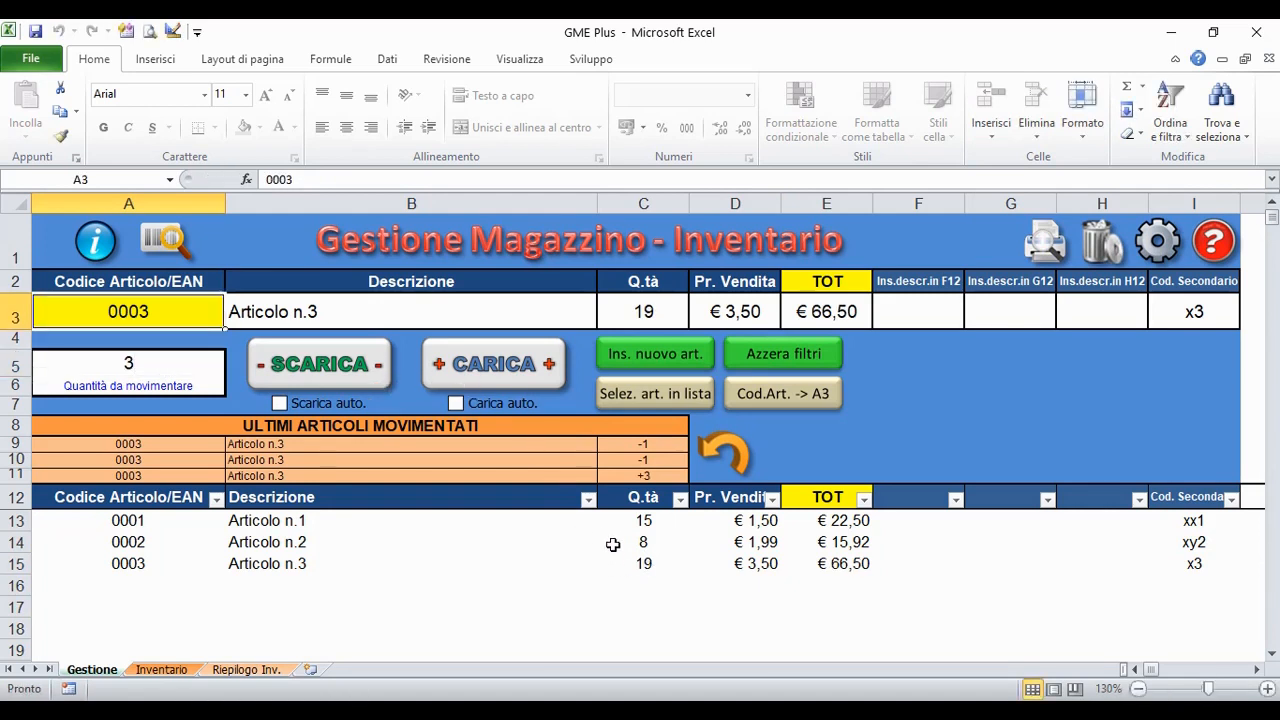
Step: Cancel the last recorded movement, the +3 load of article 0003, and confirm the cancellation
{"action": "left_click", "coordinate": [722, 450]}
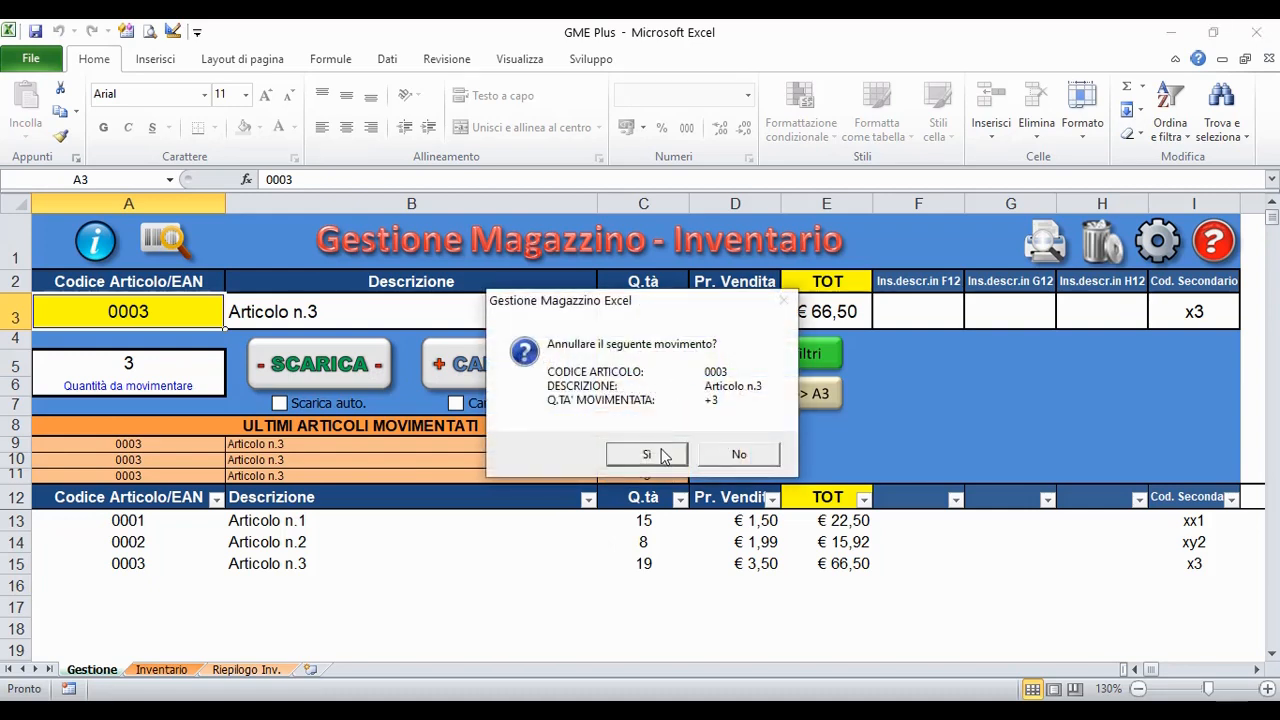
{"action": "left_click", "coordinate": [647, 454]}
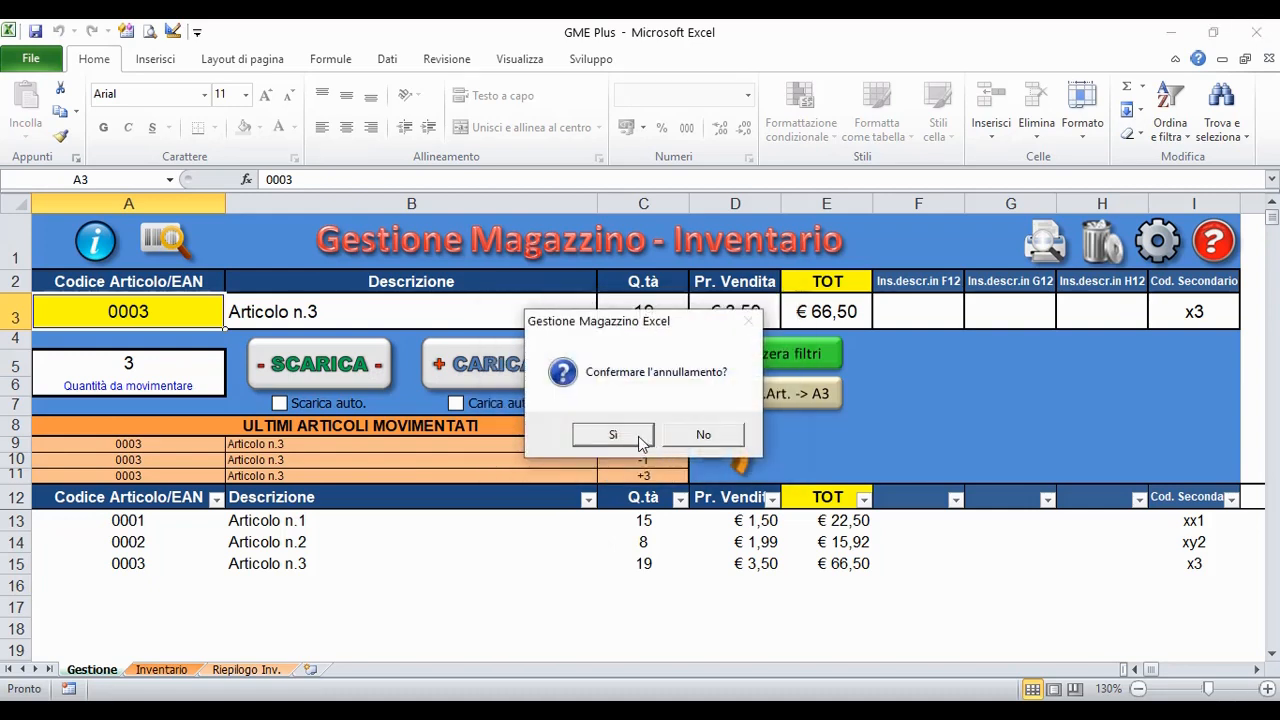
{"action": "left_click", "coordinate": [613, 434]}
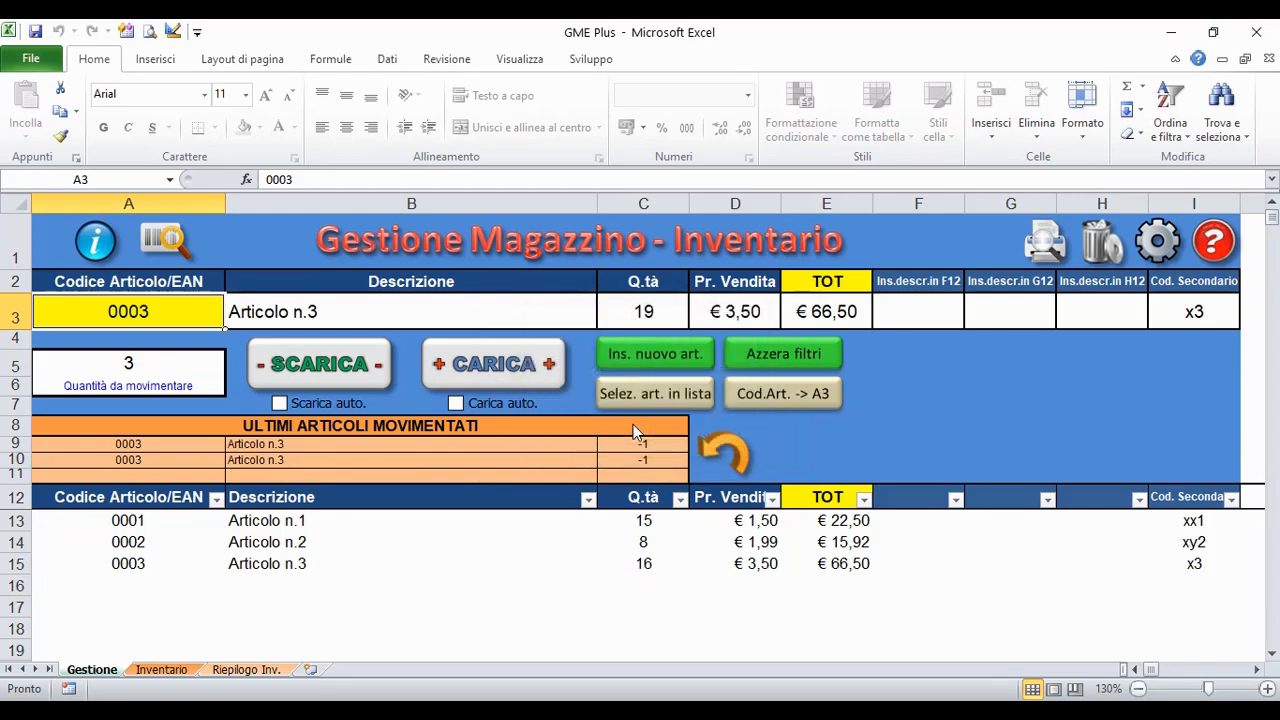
Step: Cancel the last recorded movement, a -1 unload of article 0003, and confirm the cancellation
{"action": "left_click", "coordinate": [722, 452]}
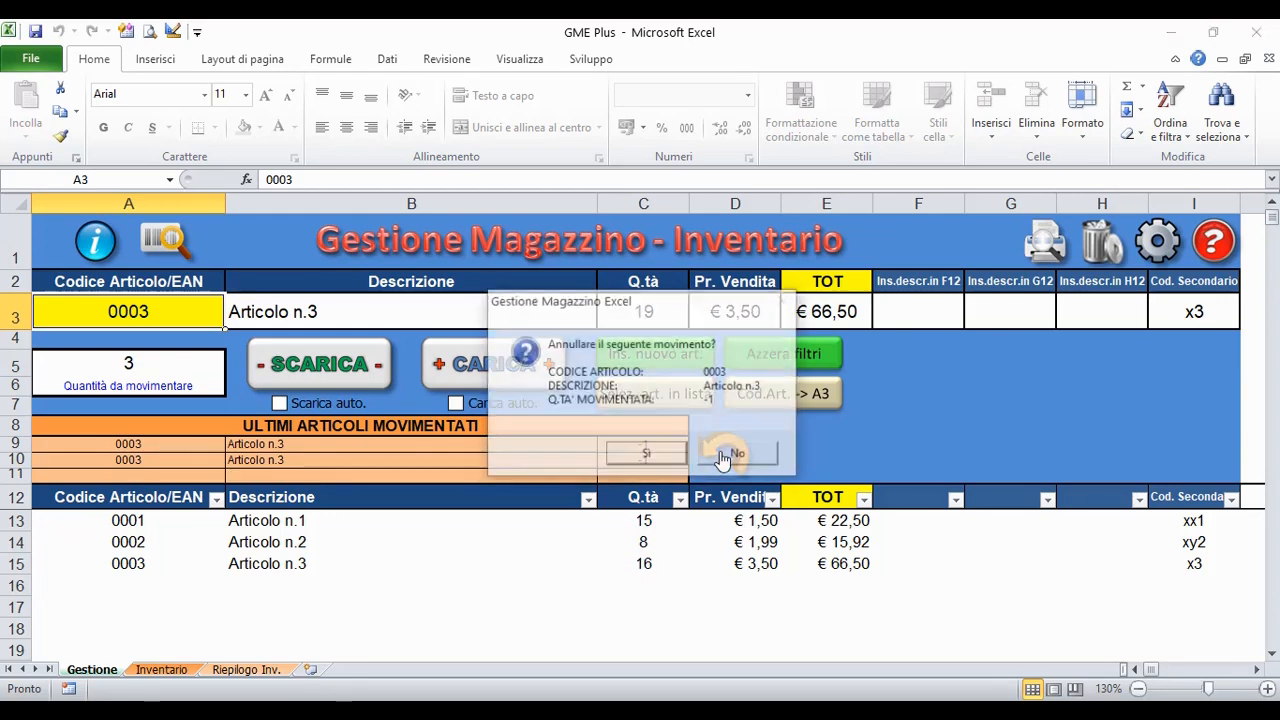
{"action": "left_click", "coordinate": [655, 453]}
{"action": "left_click", "coordinate": [646, 428]}
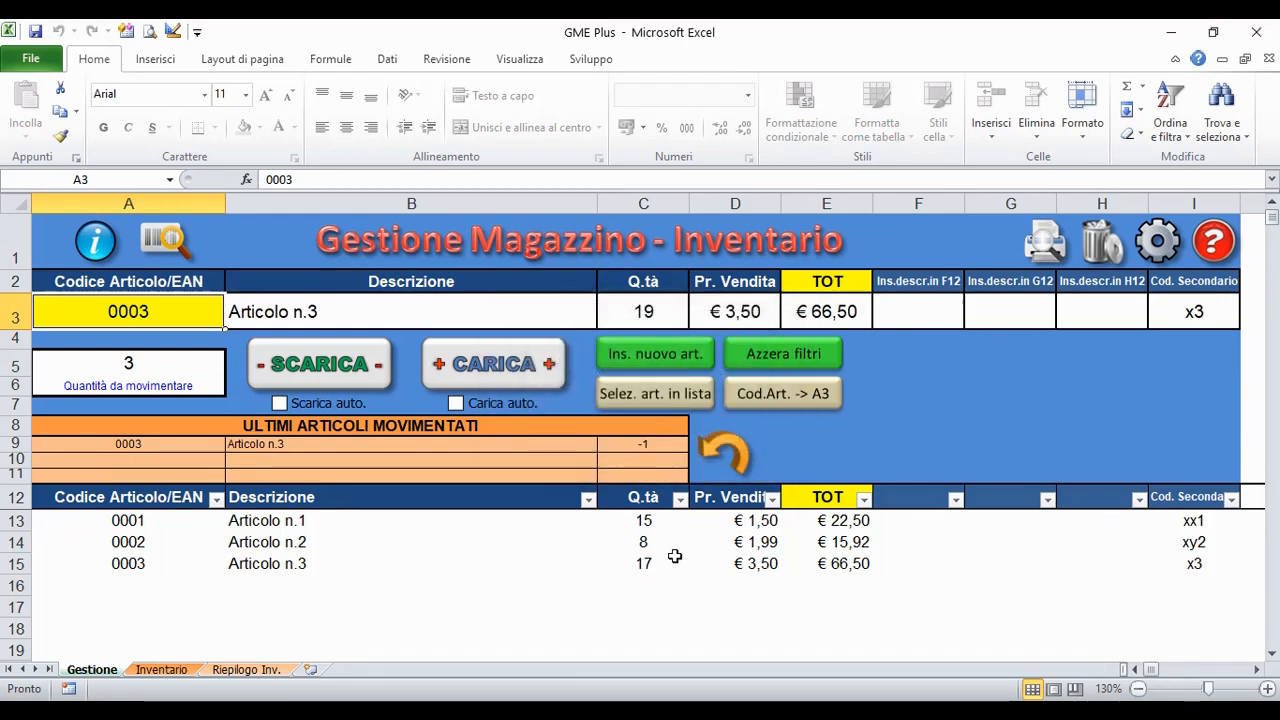
Step: Preview the printout of the product list from column A to column E, zoom in on the table, and close the preview
{"action": "left_click", "coordinate": [1044, 258]}
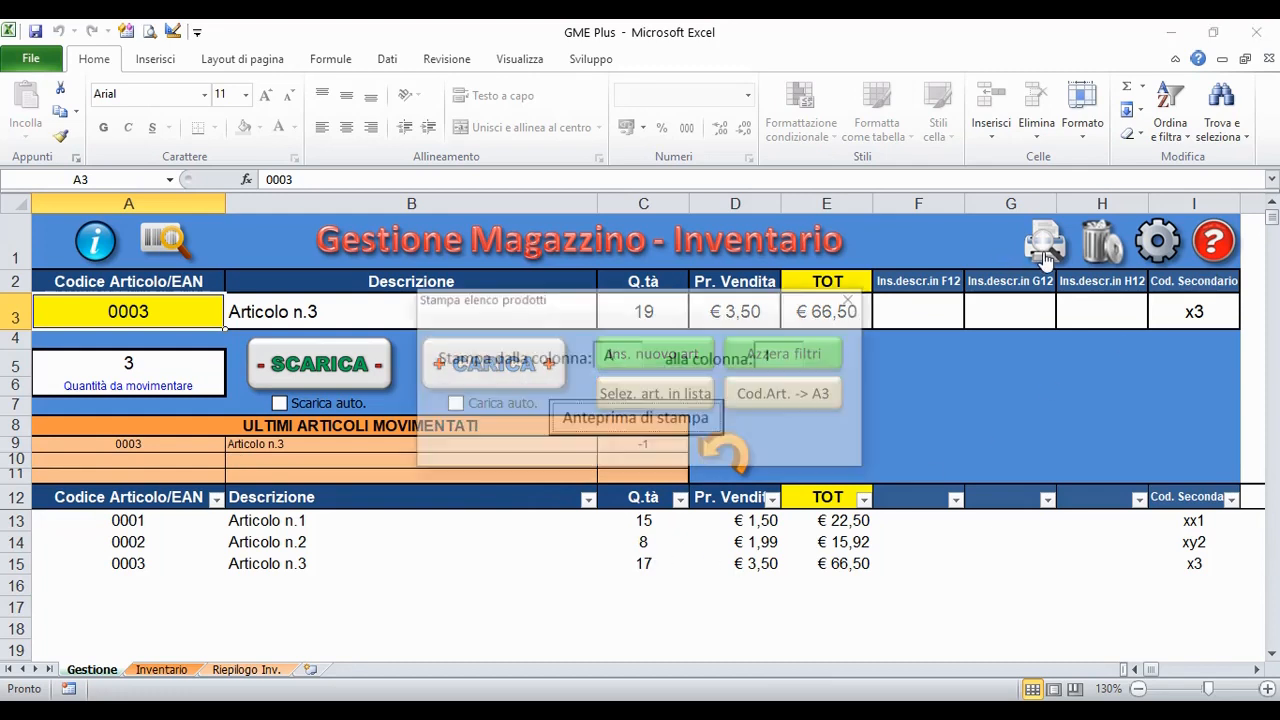
{"action": "left_click", "coordinate": [775, 358]}
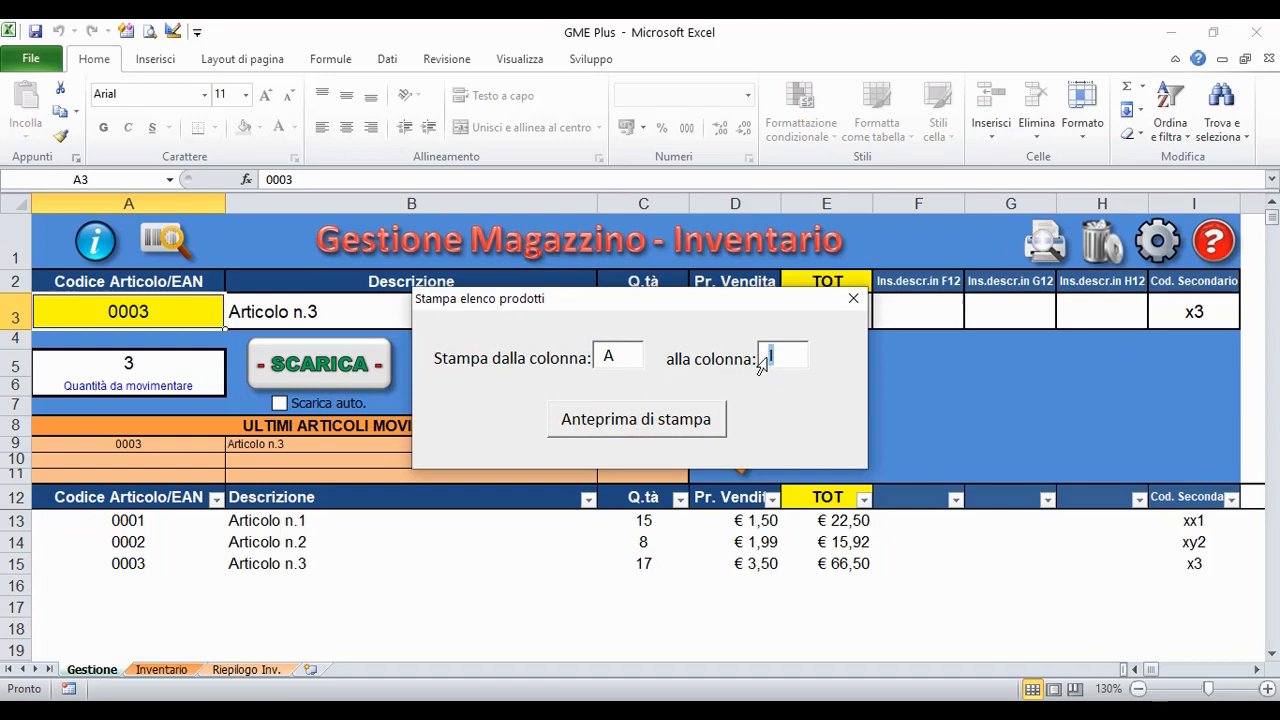
{"action": "left_click", "coordinate": [716, 416]}
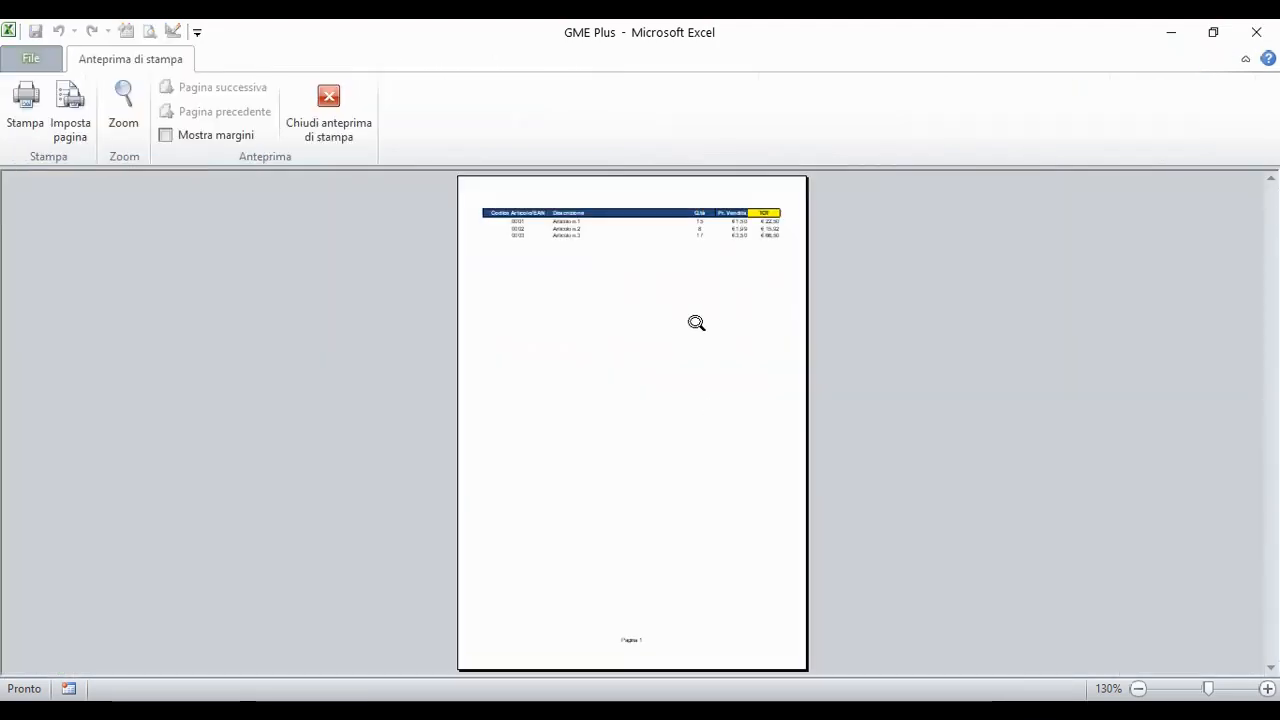
{"action": "left_click", "coordinate": [696, 323]}
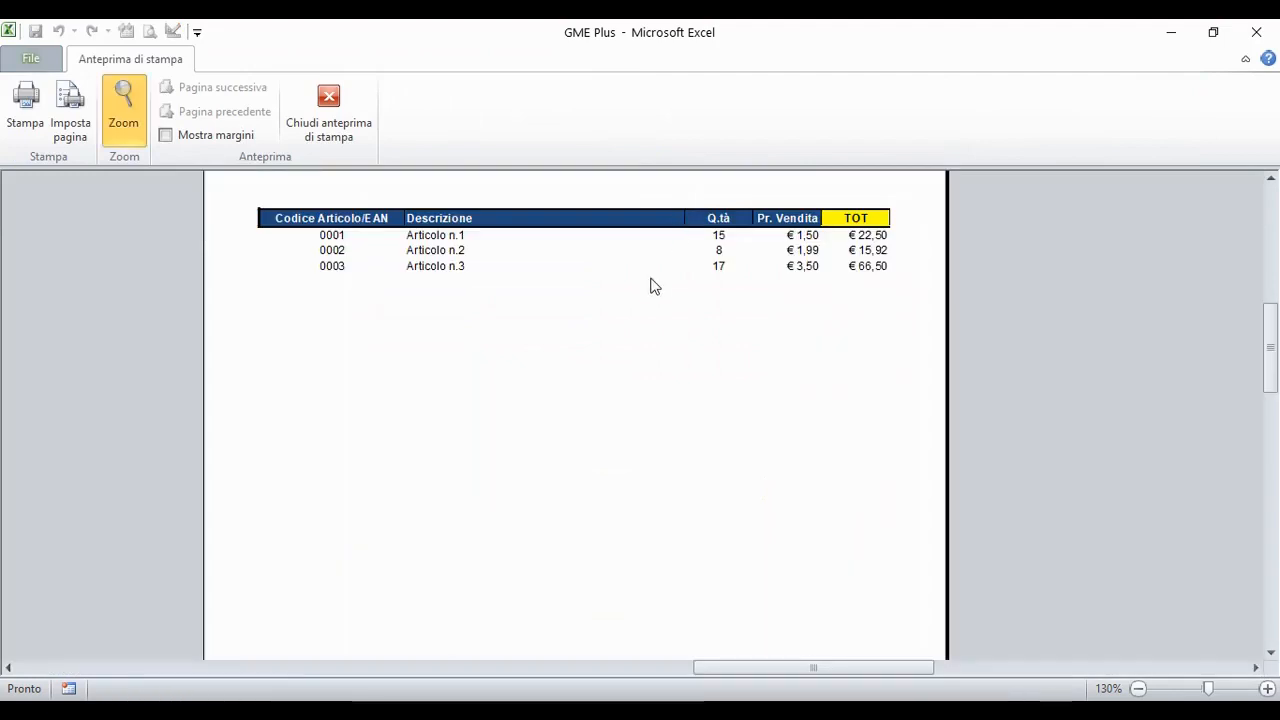
{"action": "scroll", "coordinate": [651, 286], "scroll_direction": "up", "scroll_amount": 2}
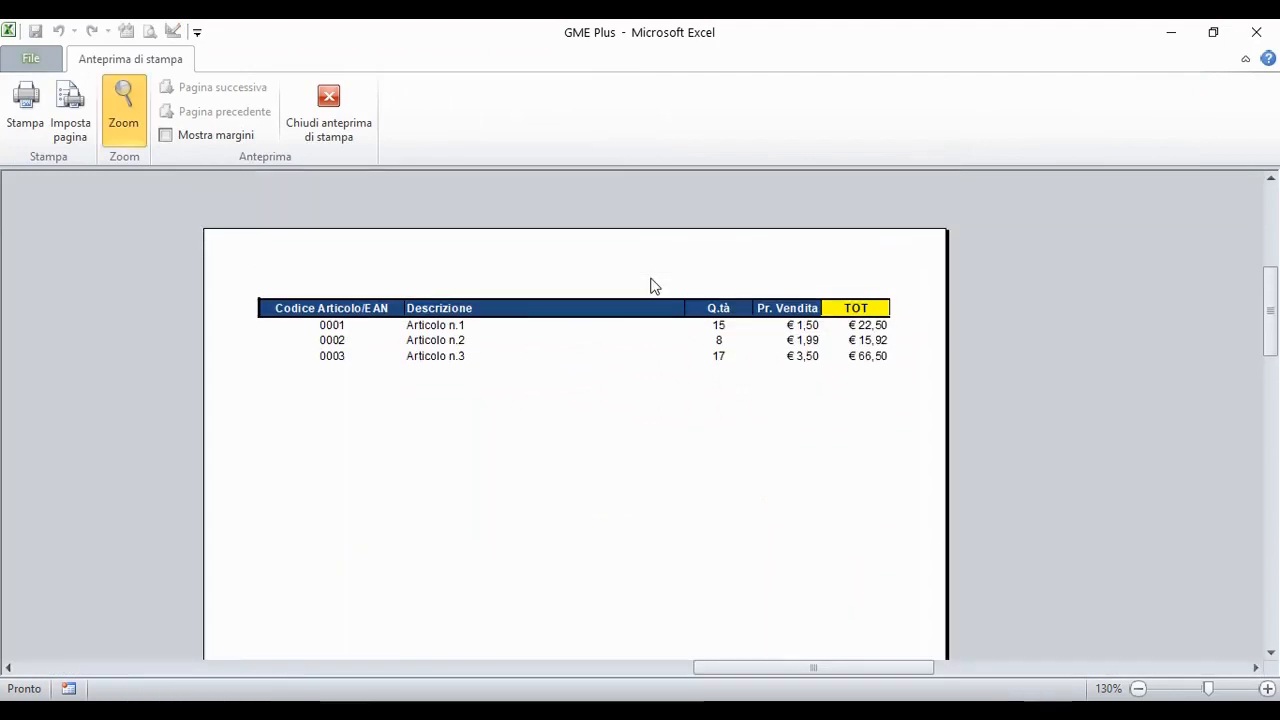
{"action": "left_click", "coordinate": [325, 149]}
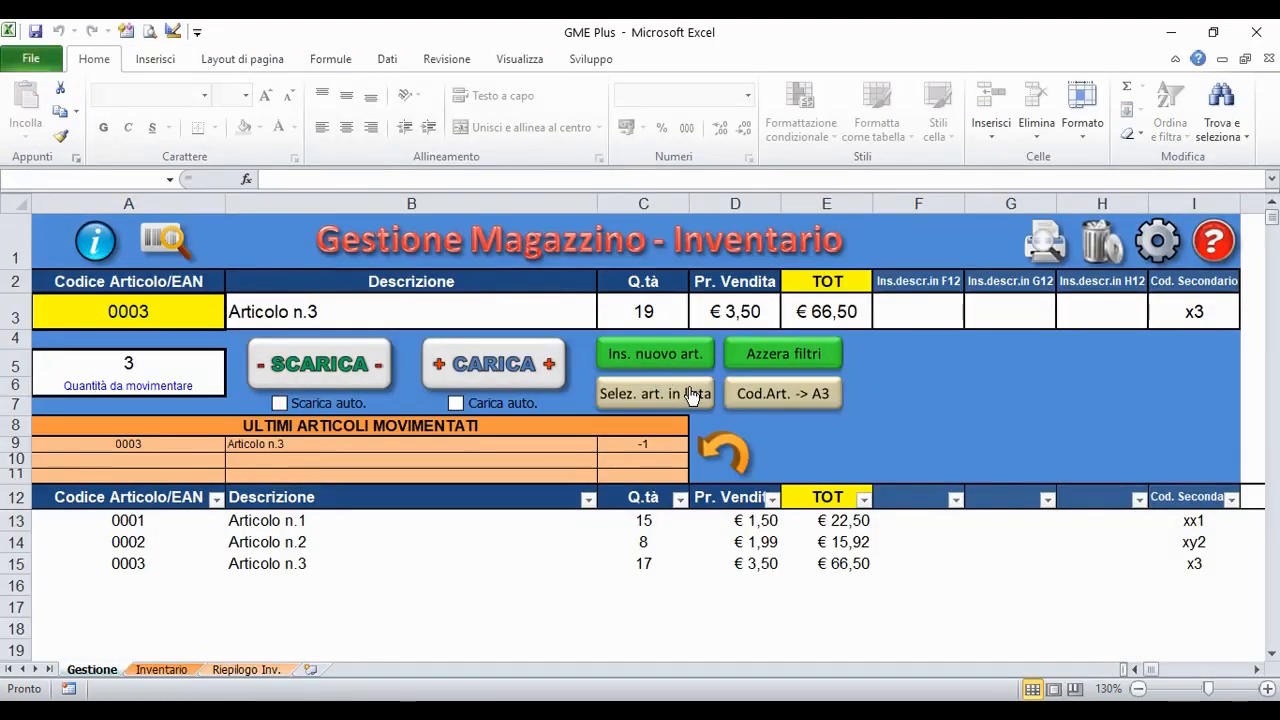
Step: Delete the Articolo n.2 row, code 0002, from the article list and confirm the deletion
{"action": "left_click", "coordinate": [657, 557]}
{"action": "left_click", "coordinate": [656, 541]}
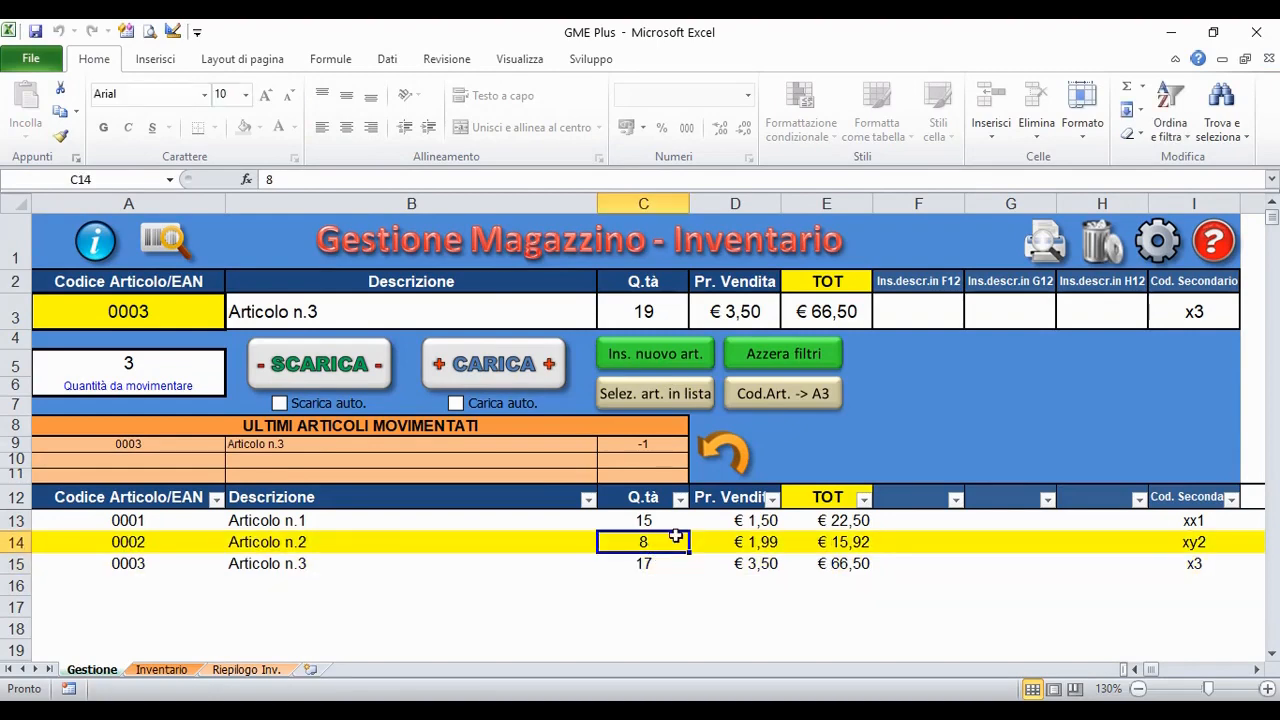
{"action": "left_click", "coordinate": [1102, 245]}
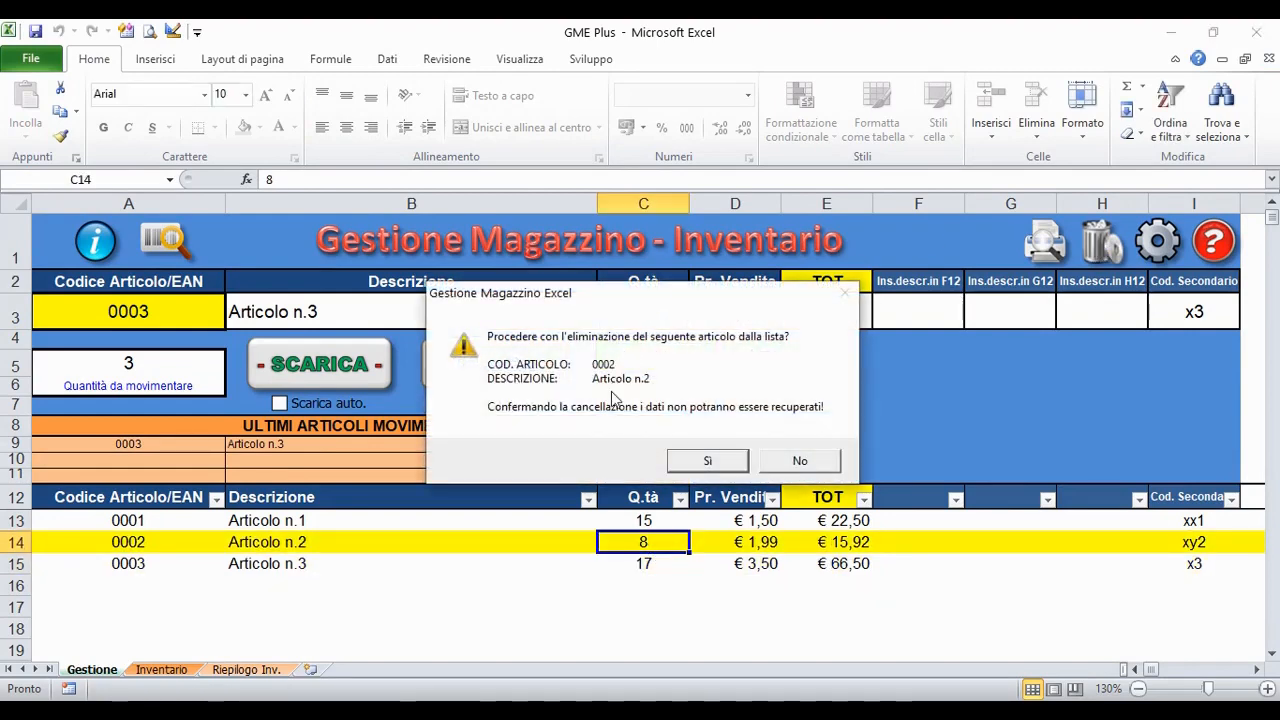
{"action": "left_click", "coordinate": [699, 459]}
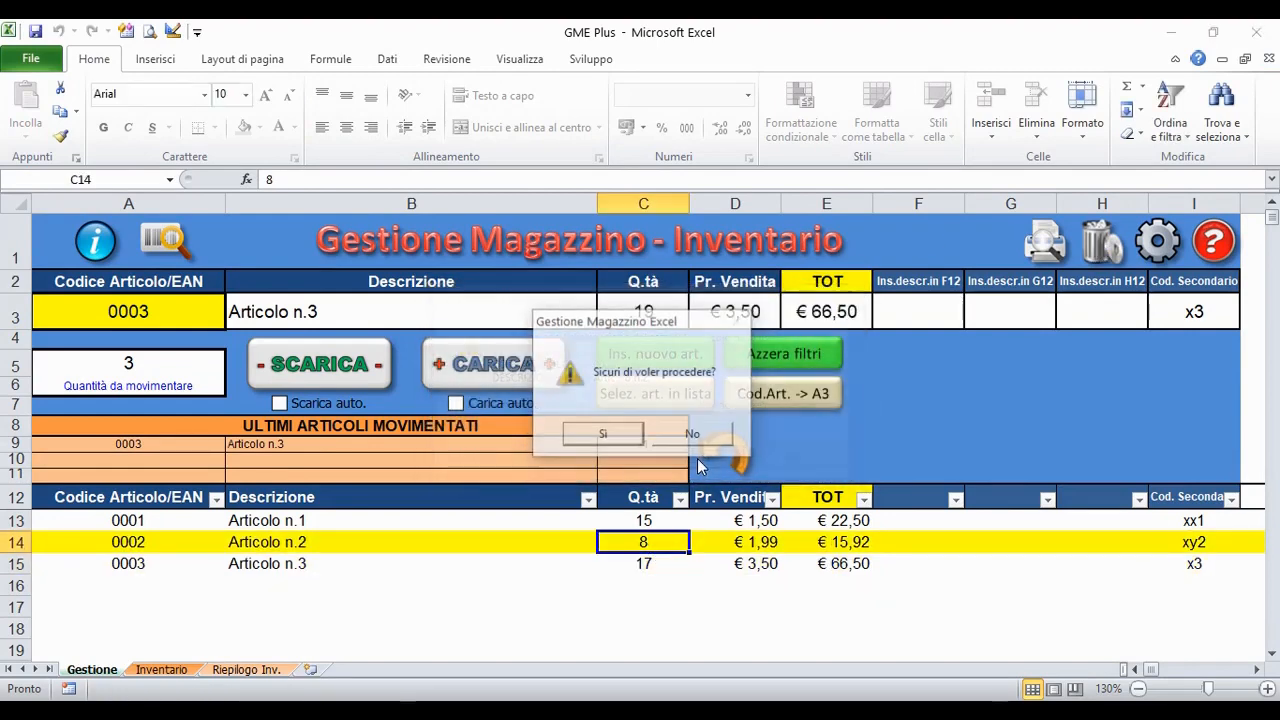
{"action": "left_click", "coordinate": [634, 437]}
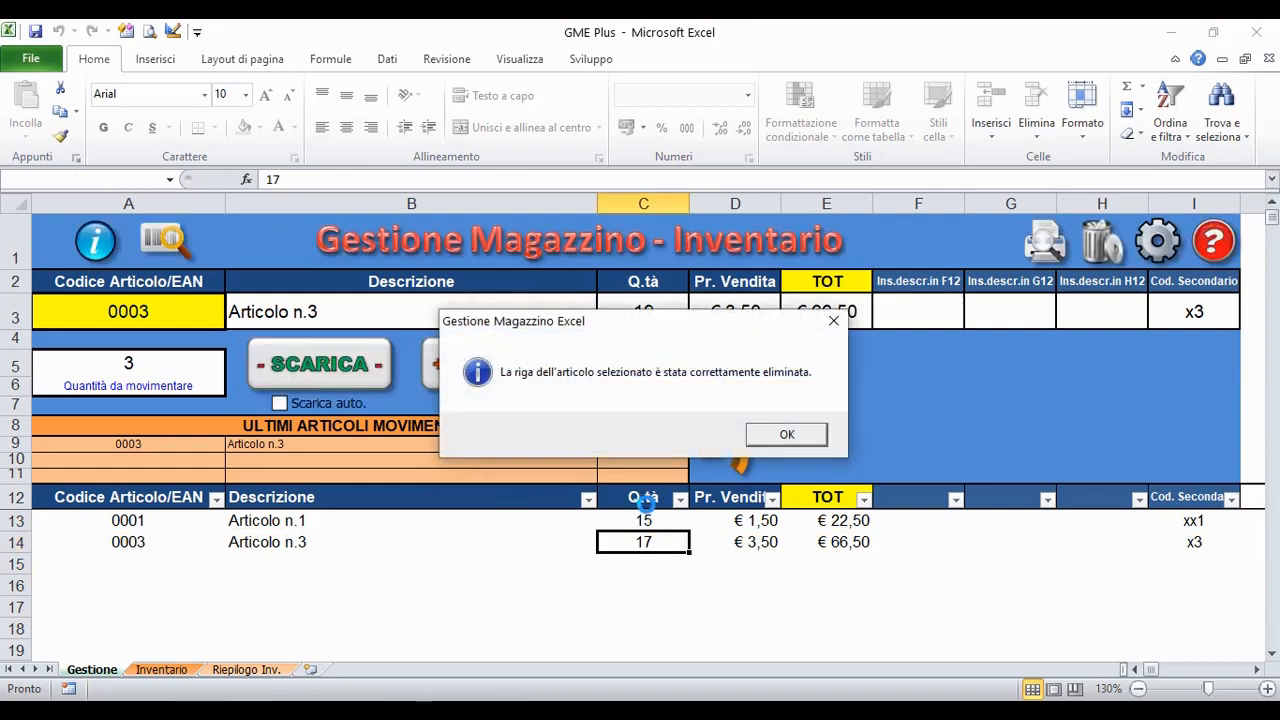
{"action": "left_click", "coordinate": [787, 435]}
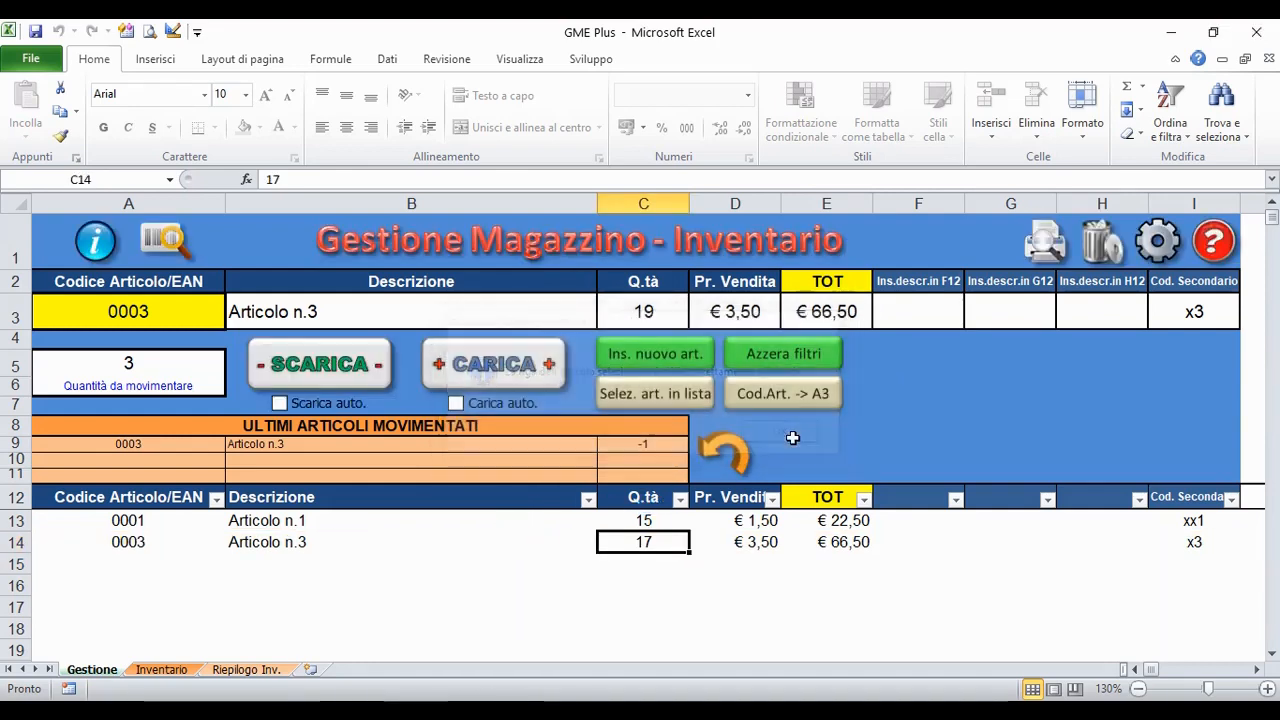
Step: Enable automatic unloading and unload one unit of article 0001 by entering its code in cell A3
{"action": "left_click", "coordinate": [210, 312]}
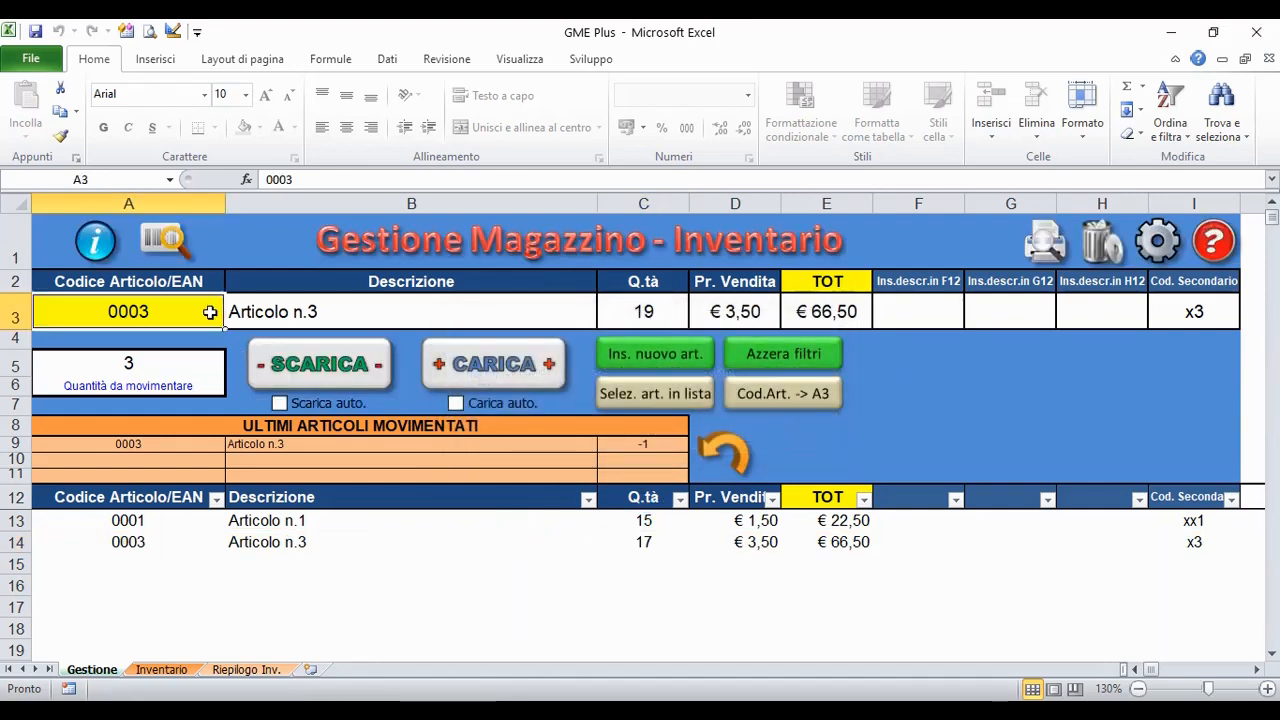
{"action": "left_click", "coordinate": [280, 404]}
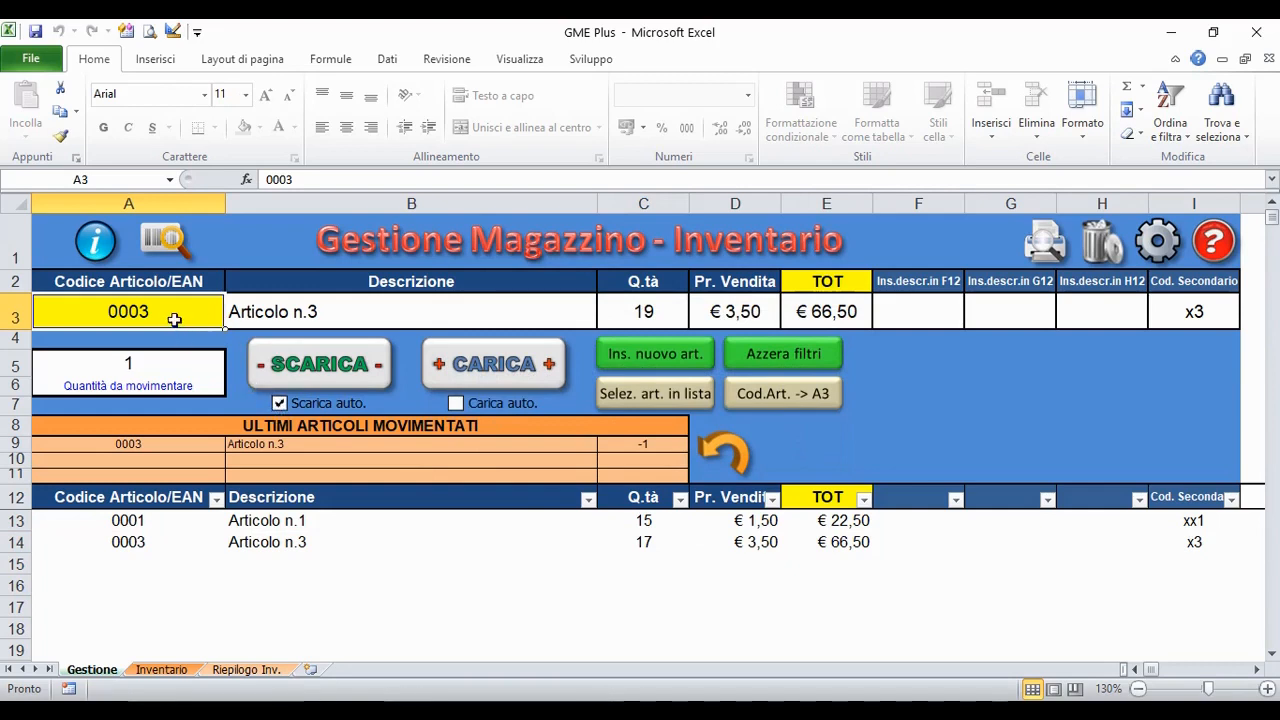
{"action": "type", "text": "001"}
{"action": "key", "text": "BackSpace"}
{"action": "type", "text": "01"}
{"action": "key", "text": "Return"}
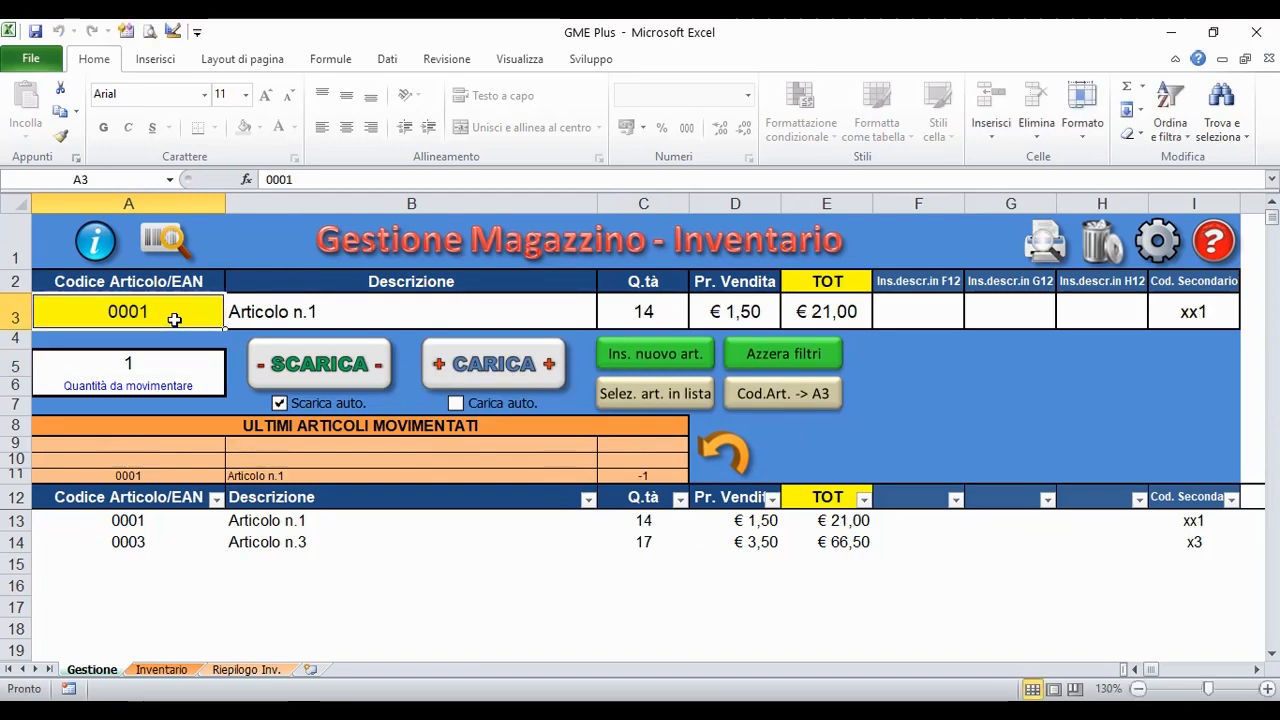
Step: Try to unload the deleted article 0002 automatically by entering its code in cell A3
{"action": "type", "text": "0002"}
{"action": "key", "text": "Return"}
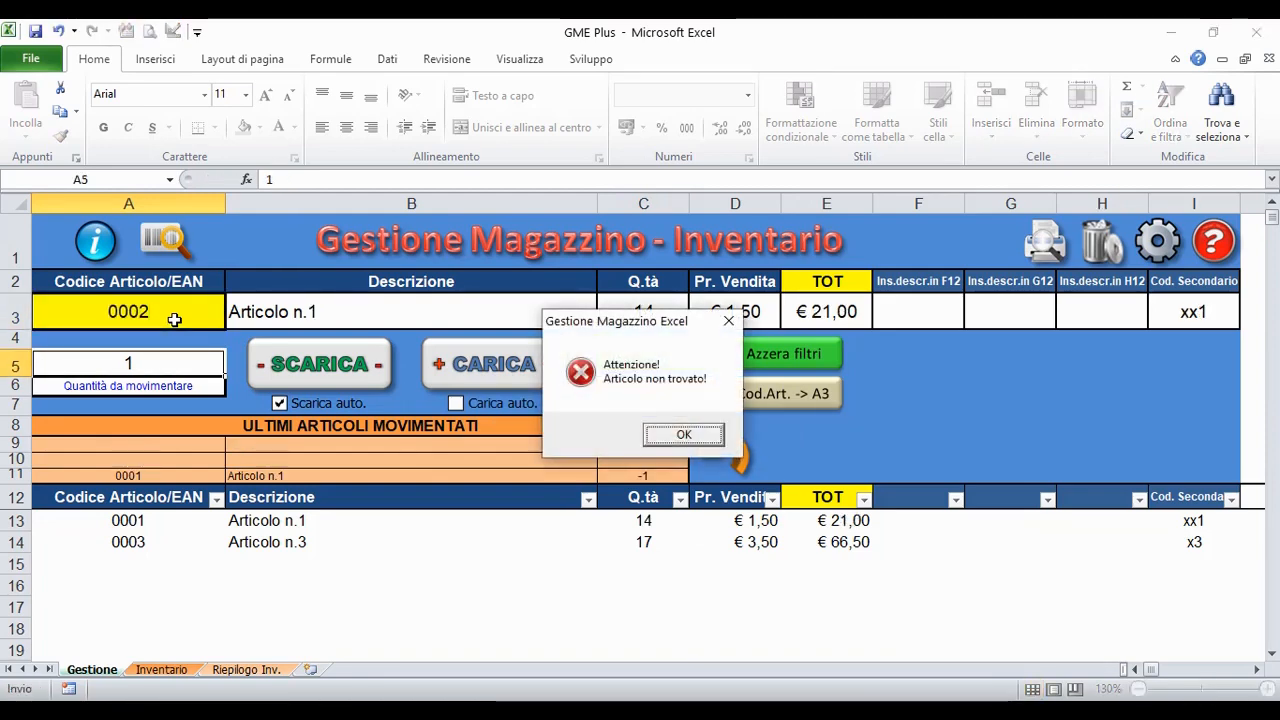
{"action": "key", "text": "Return"}
Step: Unload one unit of article 0003 twice by entering its code in cell A3 with automatic unloading
{"action": "type", "text": "0003"}
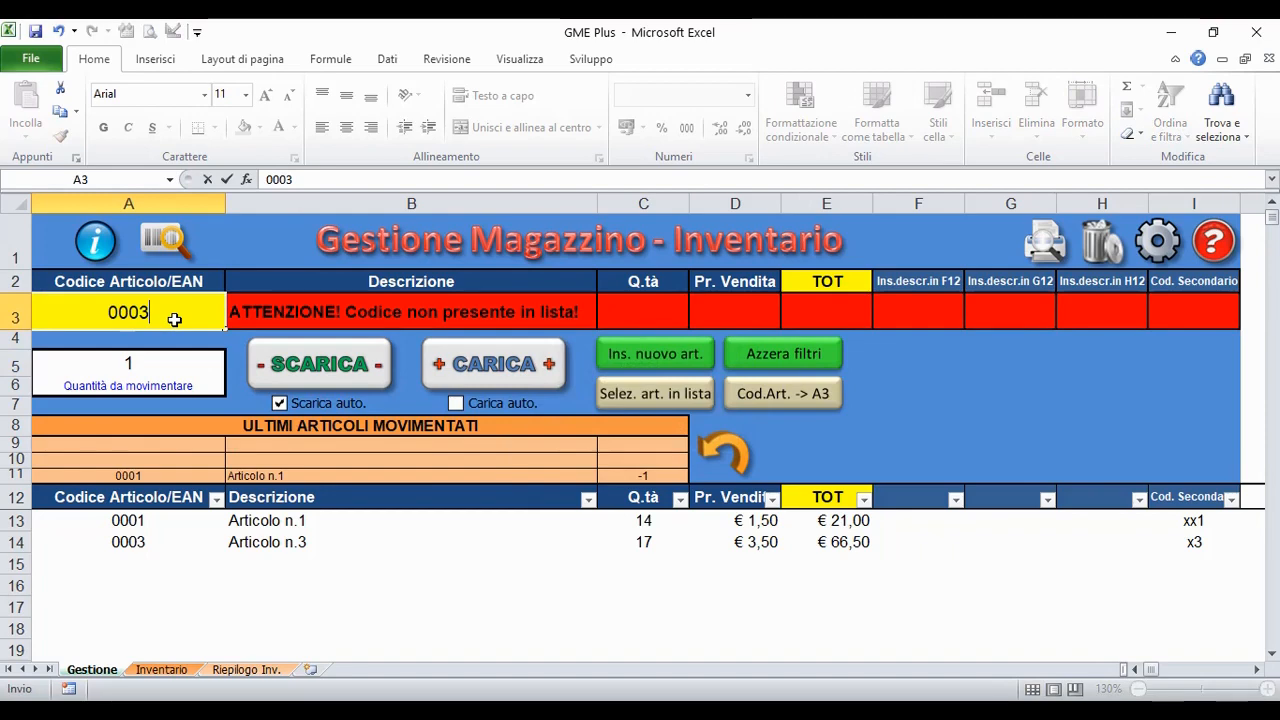
{"action": "key", "text": "Return"}
{"action": "type", "text": "0003"}
{"action": "key", "text": "Return"}
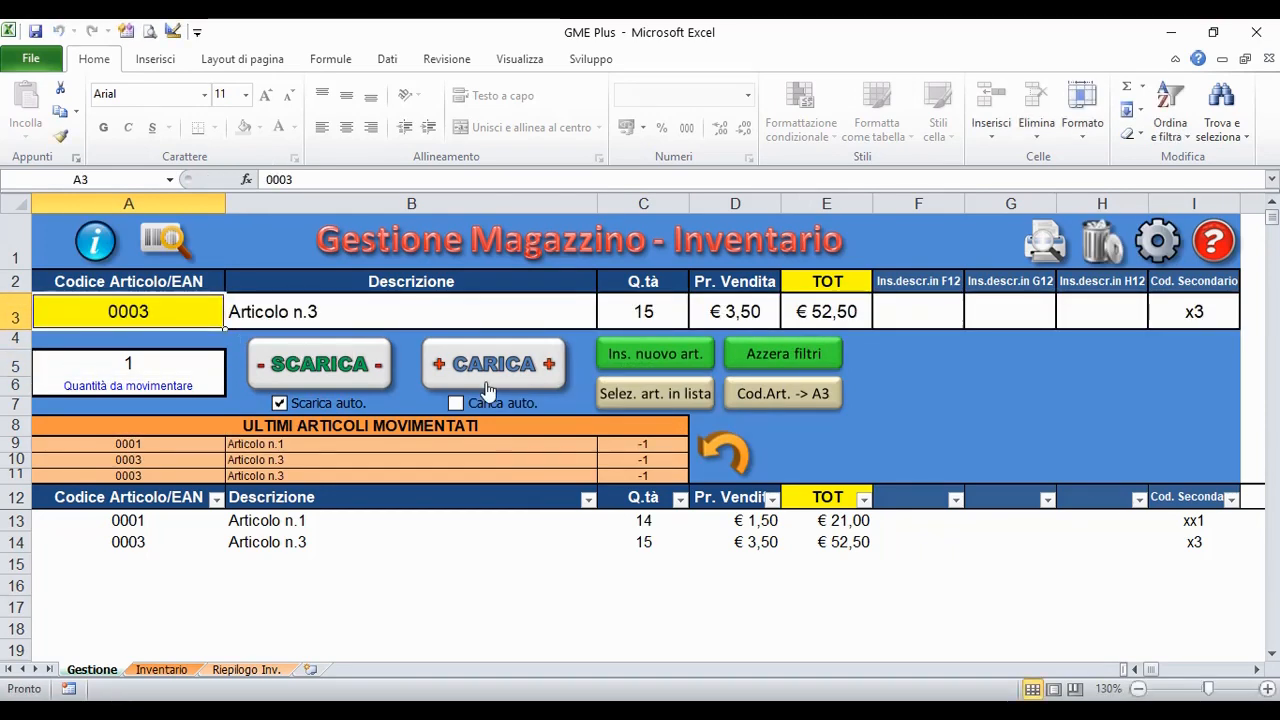
Step: Switch to automatic loading and load one unit of article 0001 twice by entering its code in cell A3
{"action": "left_click", "coordinate": [456, 403]}
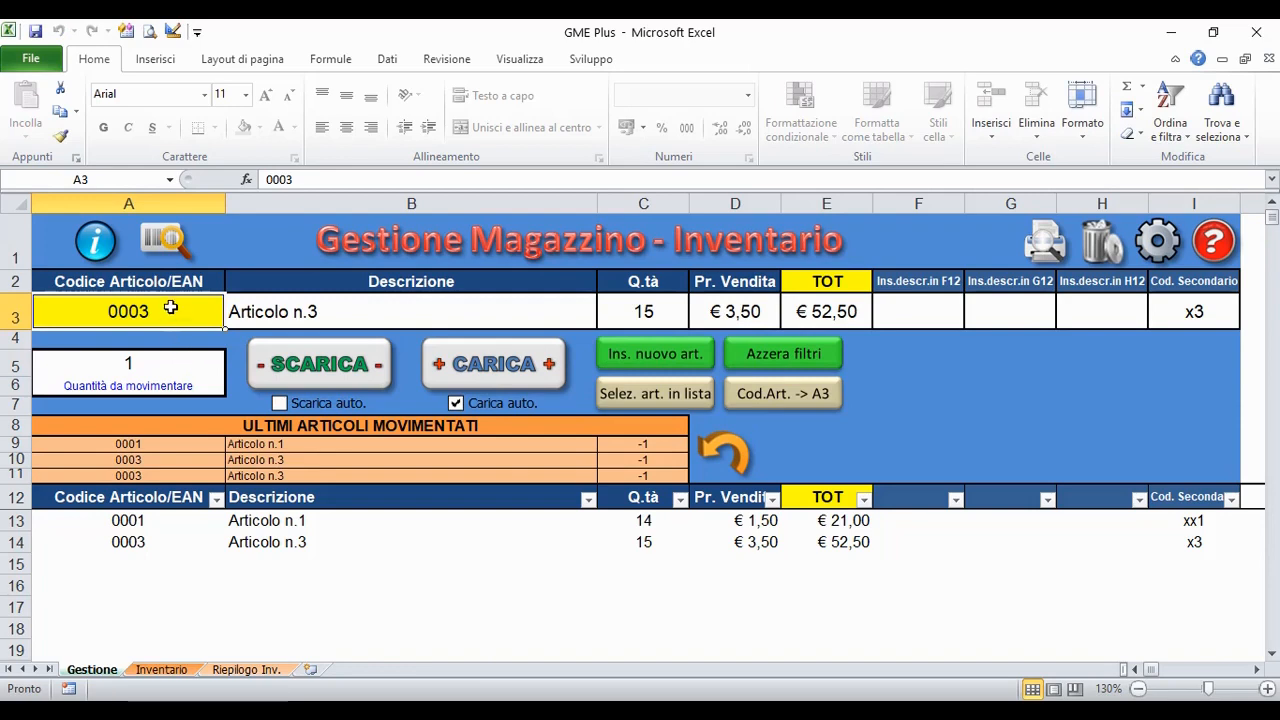
{"action": "type", "text": "0001"}
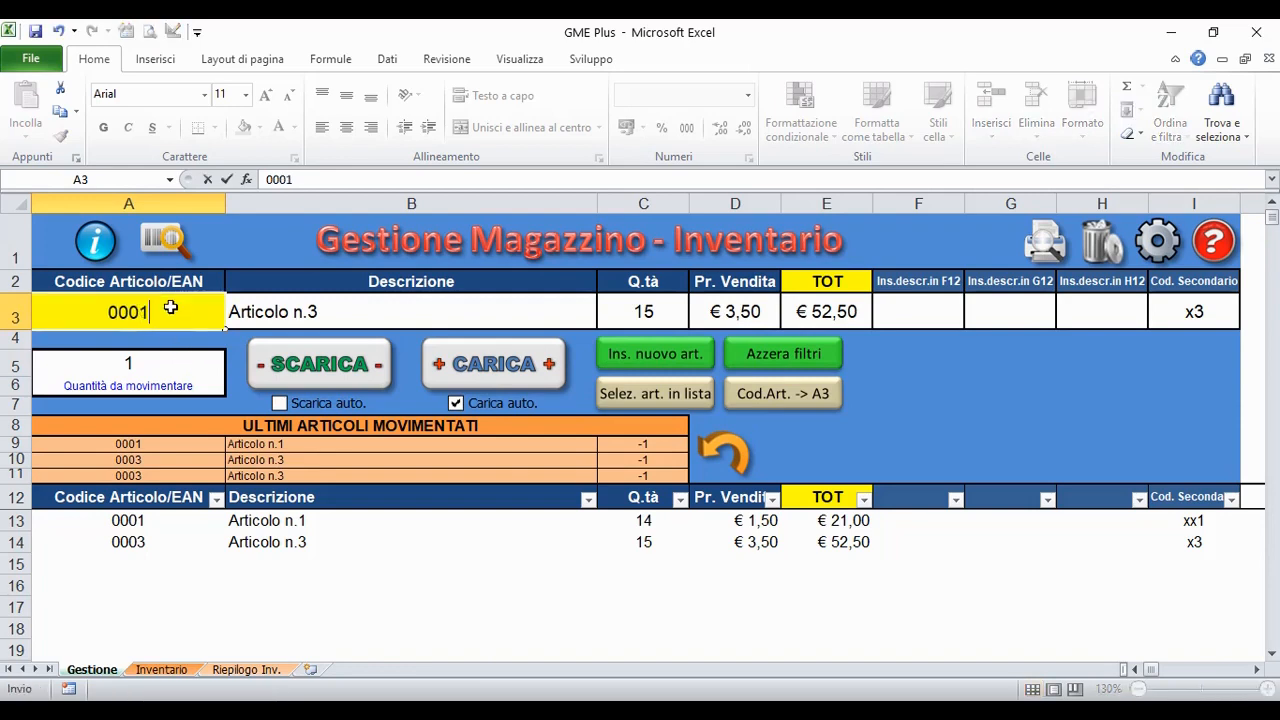
{"action": "key", "text": "Return"}
{"action": "type", "text": "000"}
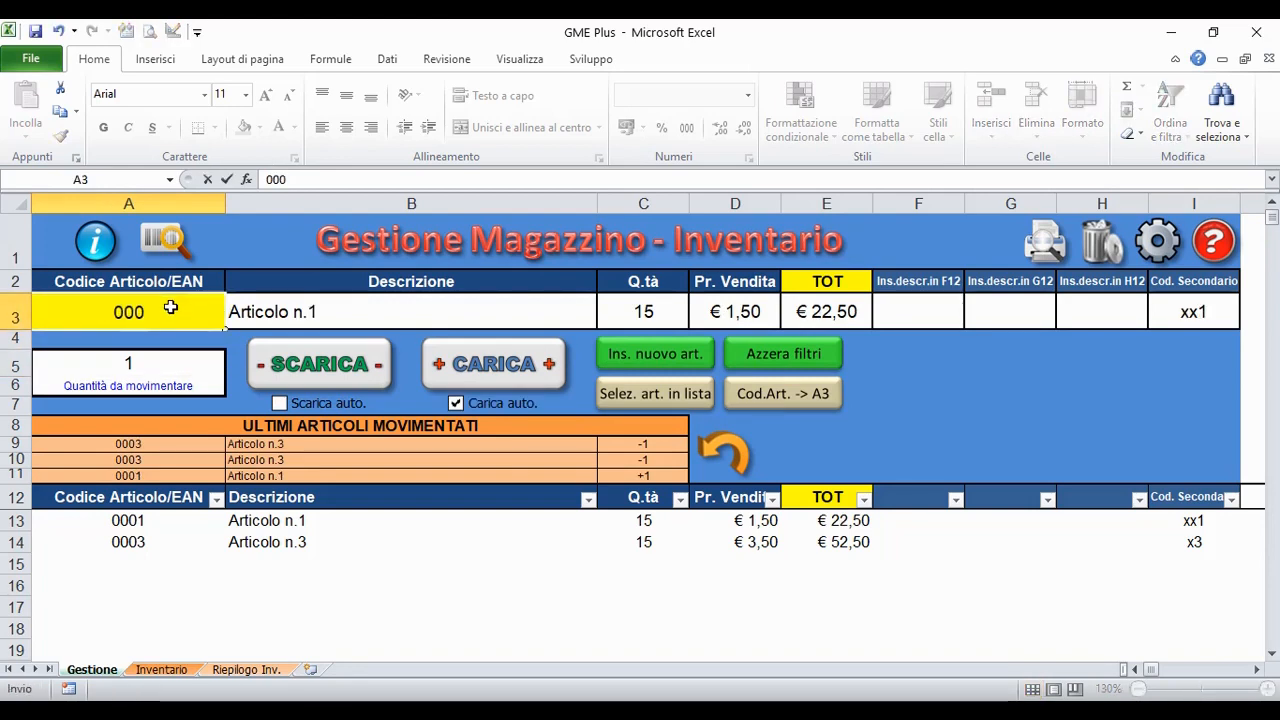
{"action": "type", "text": "1"}
{"action": "key", "text": "Return"}
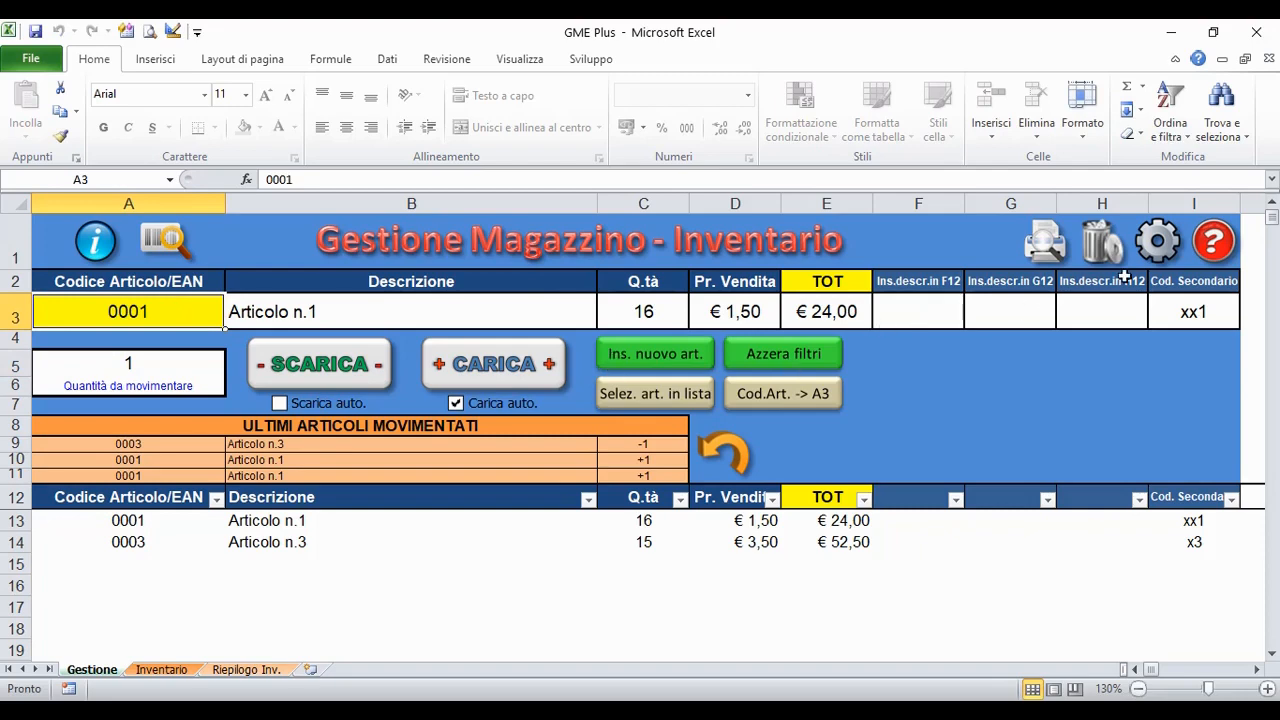
Step: Set the default quantity to move (cell A5) to 5 in the column settings and close the settings
{"action": "left_click", "coordinate": [1157, 241]}
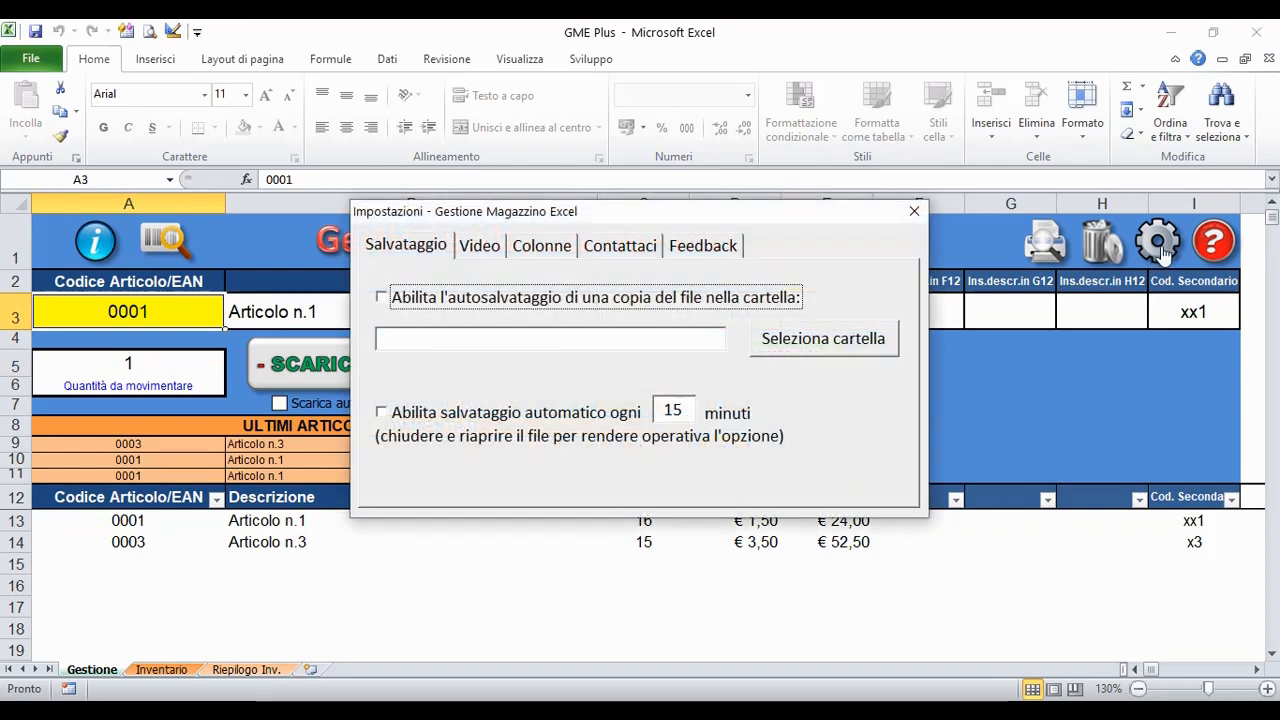
{"action": "left_click", "coordinate": [475, 255]}
{"action": "left_click", "coordinate": [534, 256]}
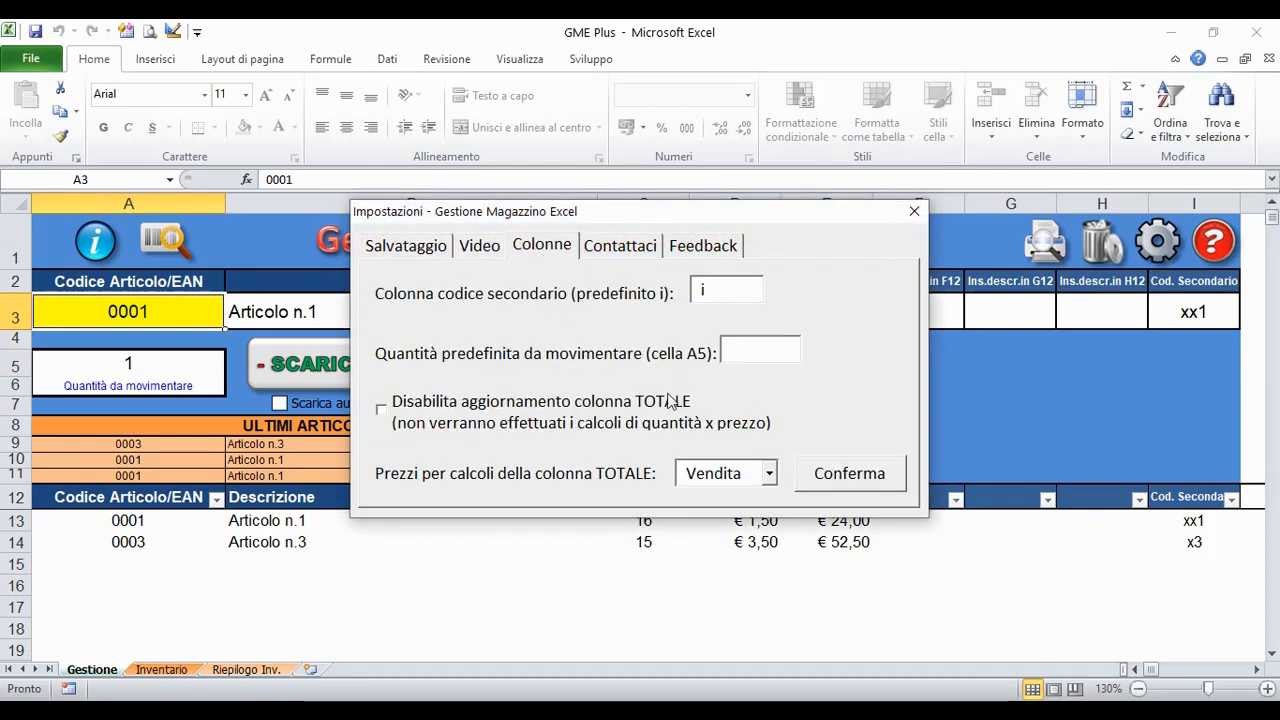
{"action": "type", "text": "5"}
{"action": "left_click", "coordinate": [909, 216]}
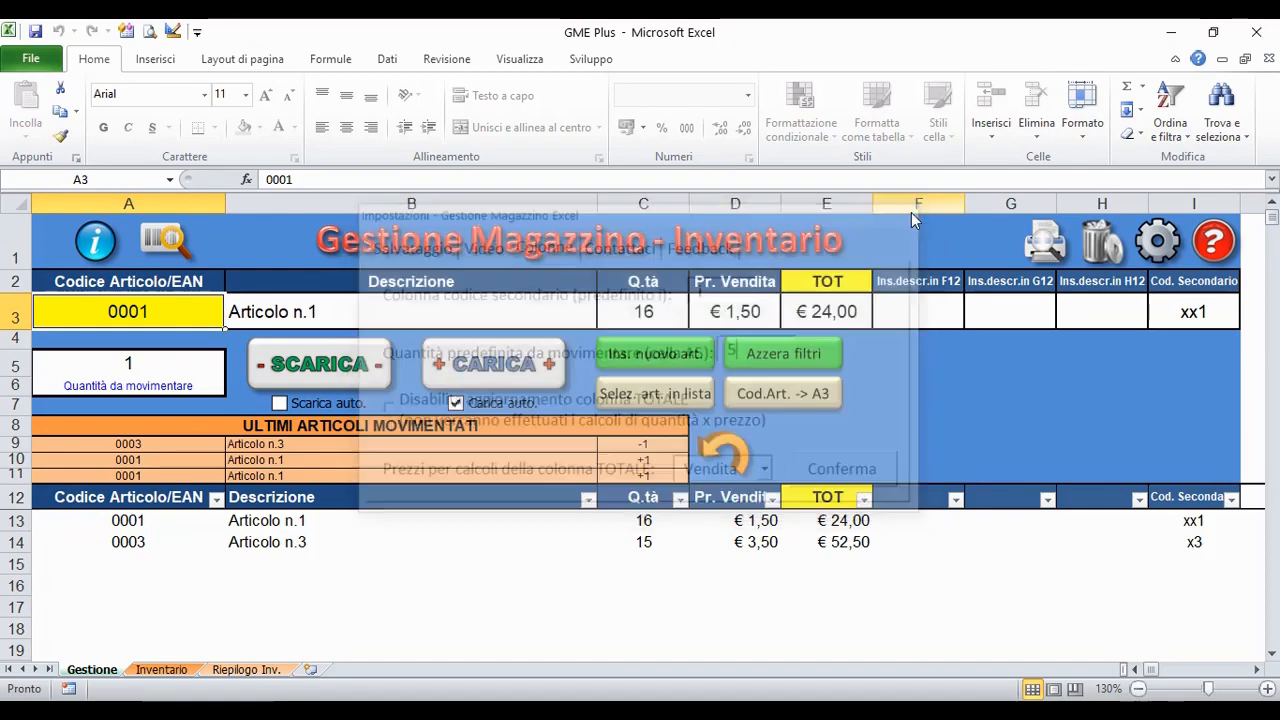
Step: Set the quantity to move to 3 and load it automatically onto article 0003
{"action": "left_click", "coordinate": [145, 347]}
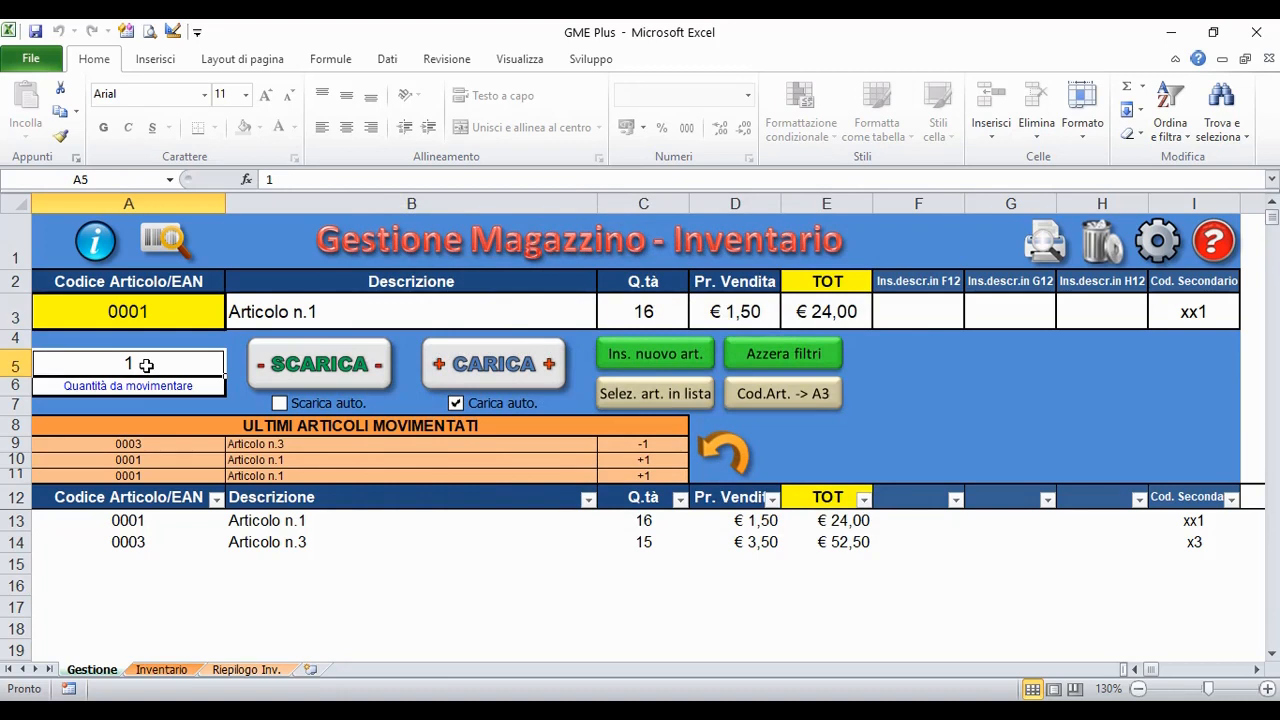
{"action": "type", "text": "3"}
{"action": "left_click", "coordinate": [150, 311]}
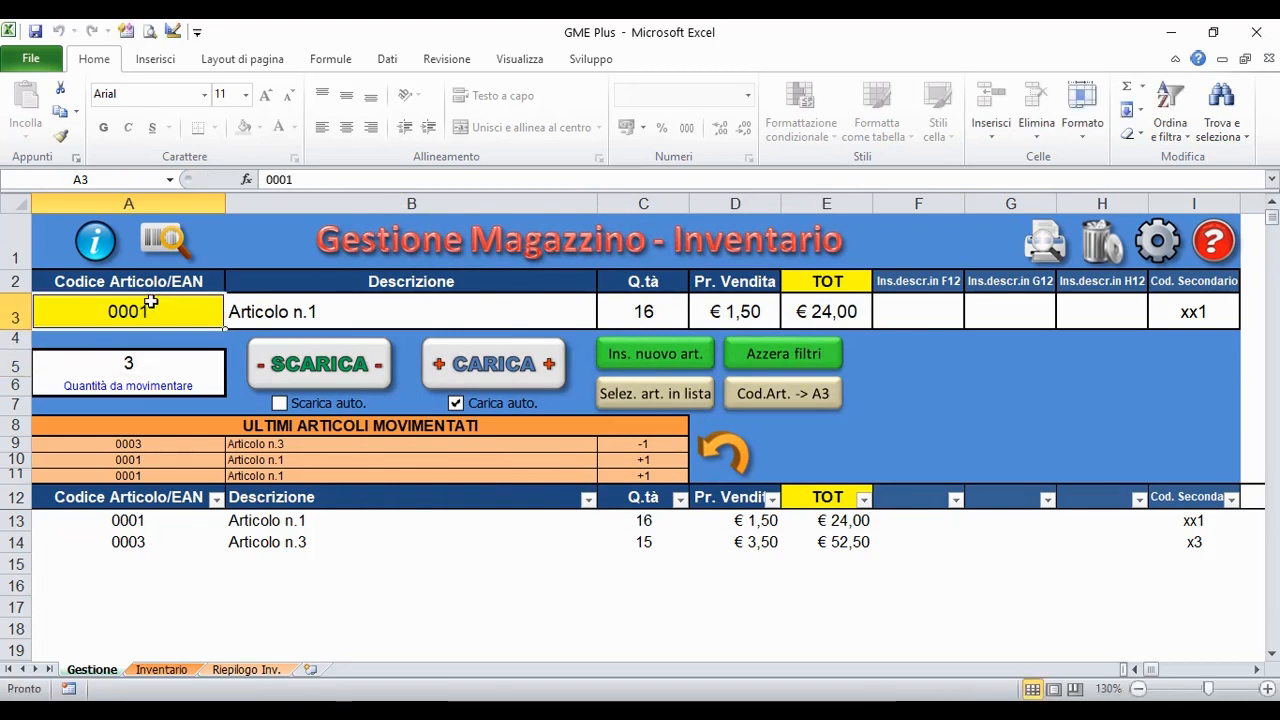
{"action": "type", "text": "0003"}
{"action": "key", "text": "Return"}
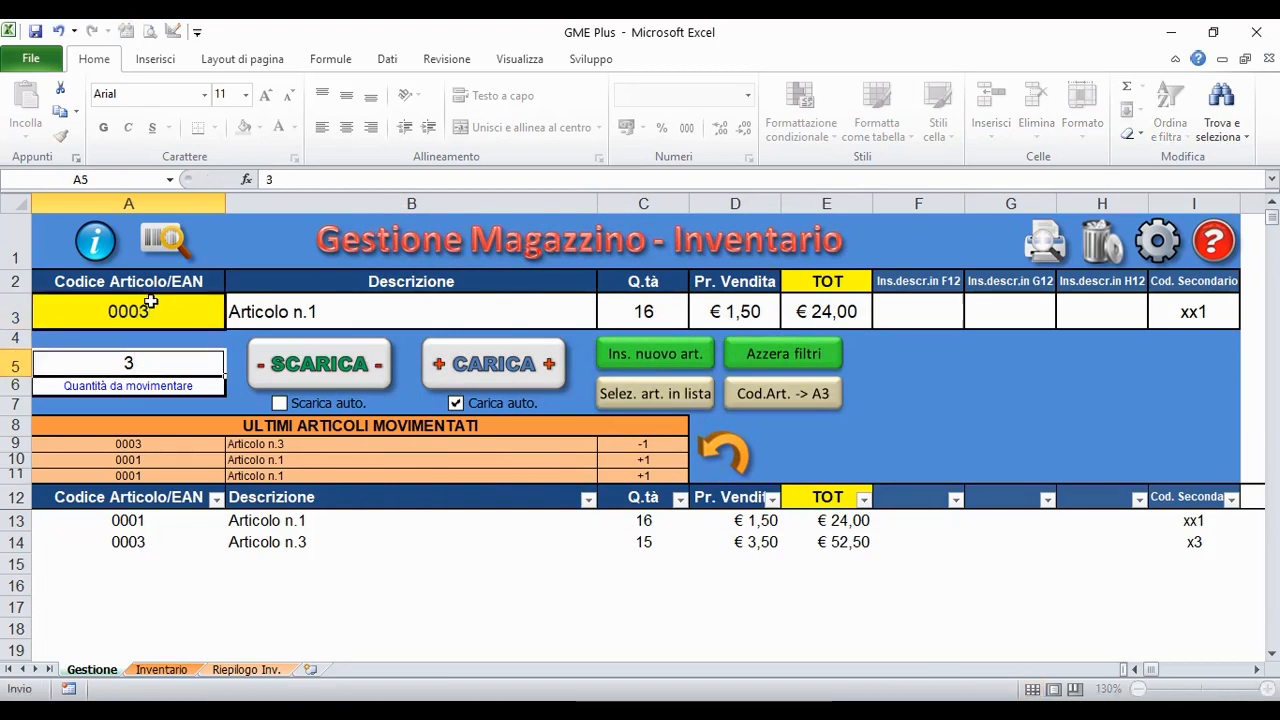
Step: Load the default quantity of 5 automatically onto article 0001 and onto article 0003
{"action": "type", "text": "0001"}
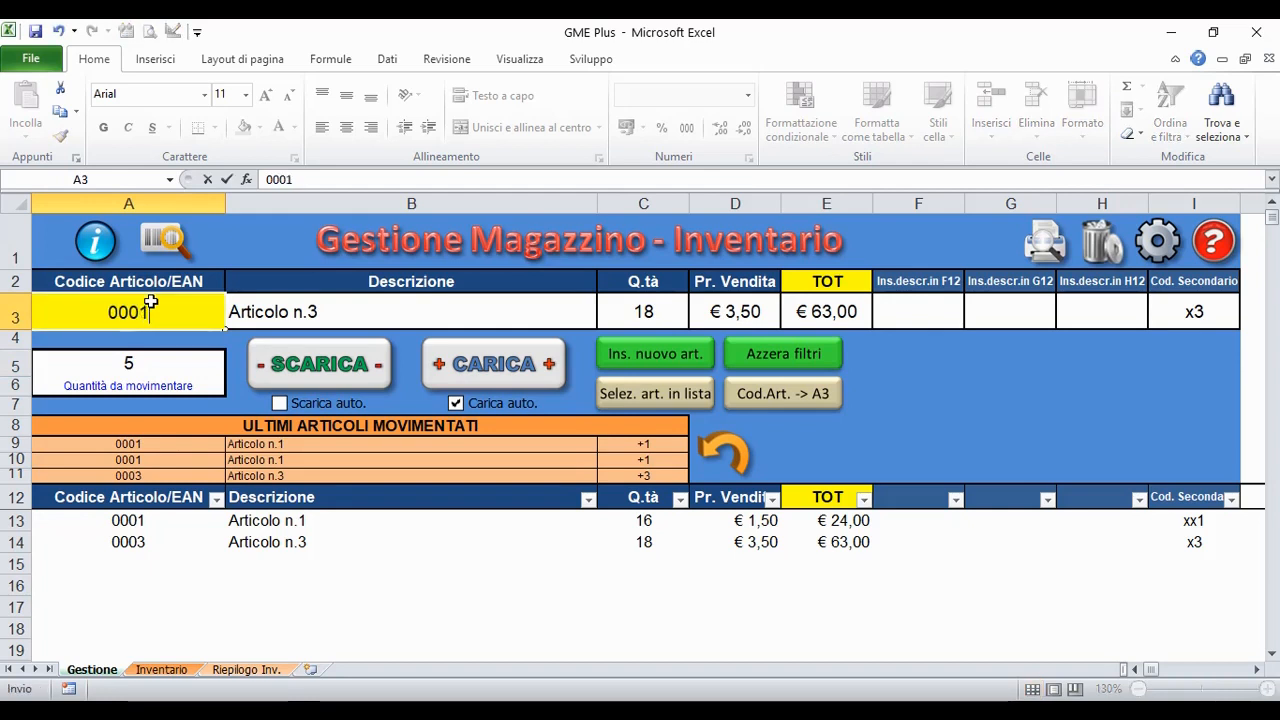
{"action": "key", "text": "Return"}
{"action": "type", "text": "0003"}
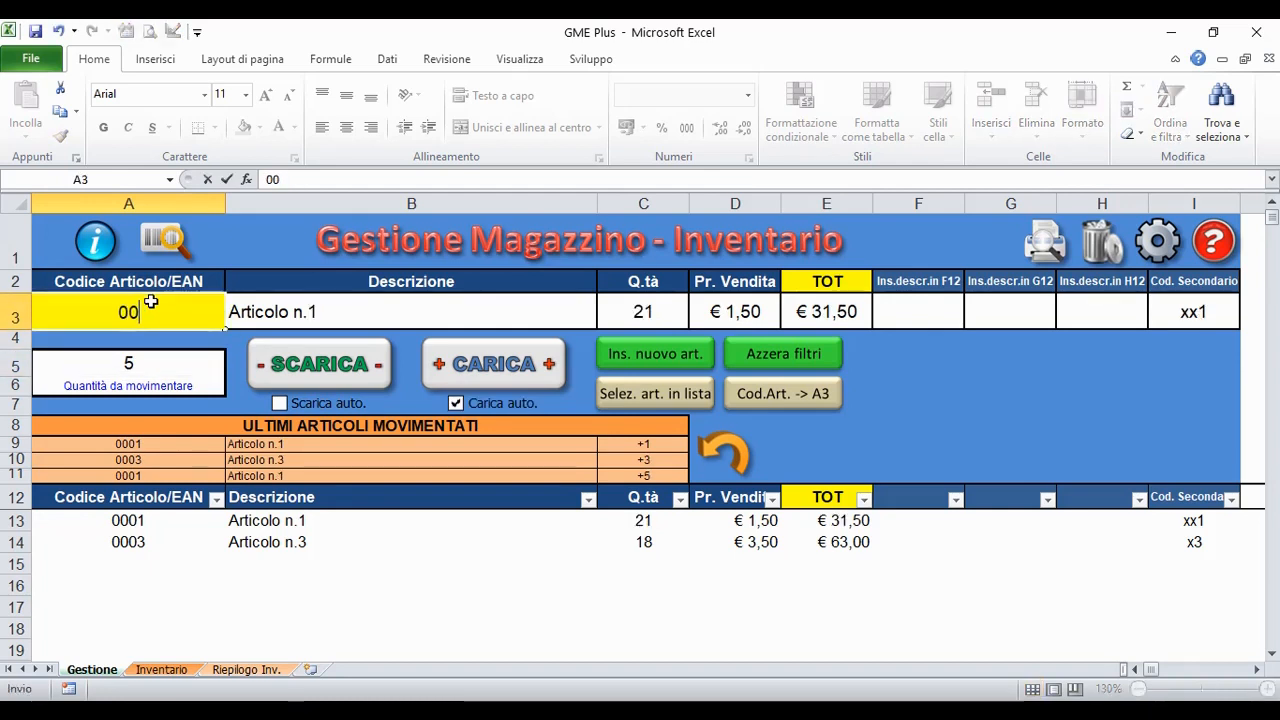
{"action": "key", "text": "Return"}
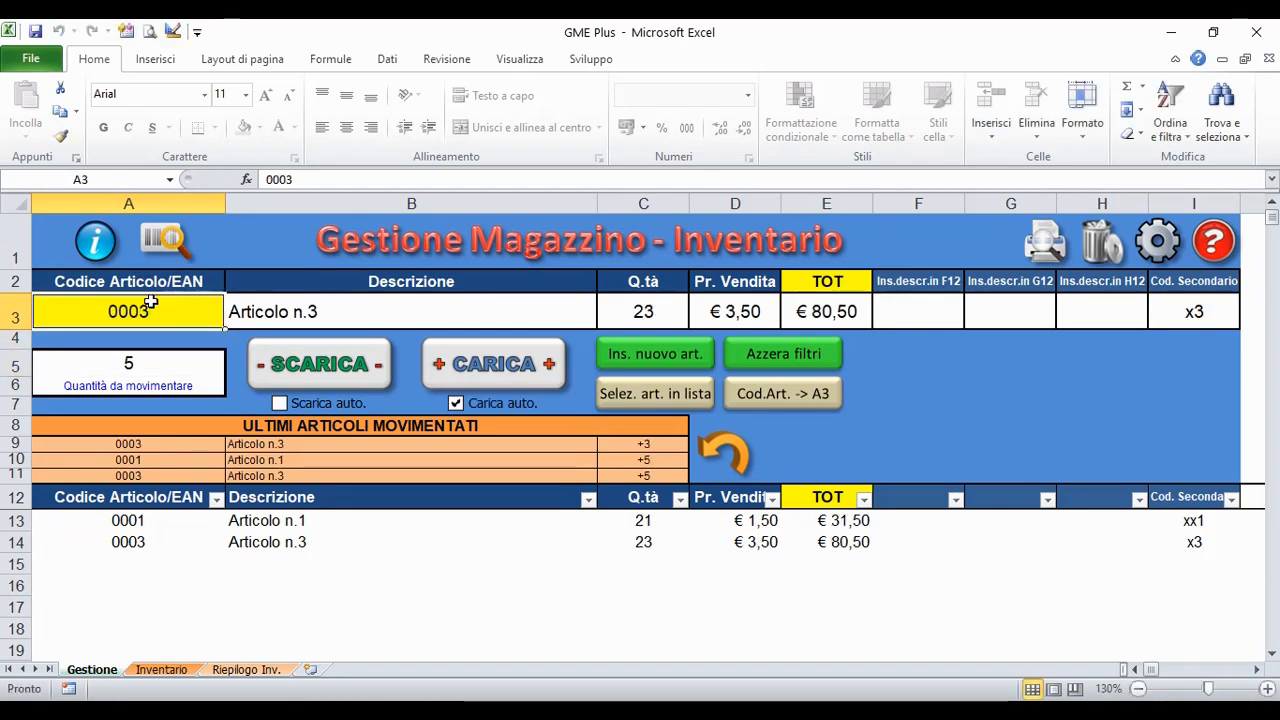
Step: Load a quantity of 1 automatically onto article 0001 and turn automatic loading off
{"action": "left_click", "coordinate": [156, 366]}
{"action": "type", "text": "1"}
{"action": "key", "text": "Return"}
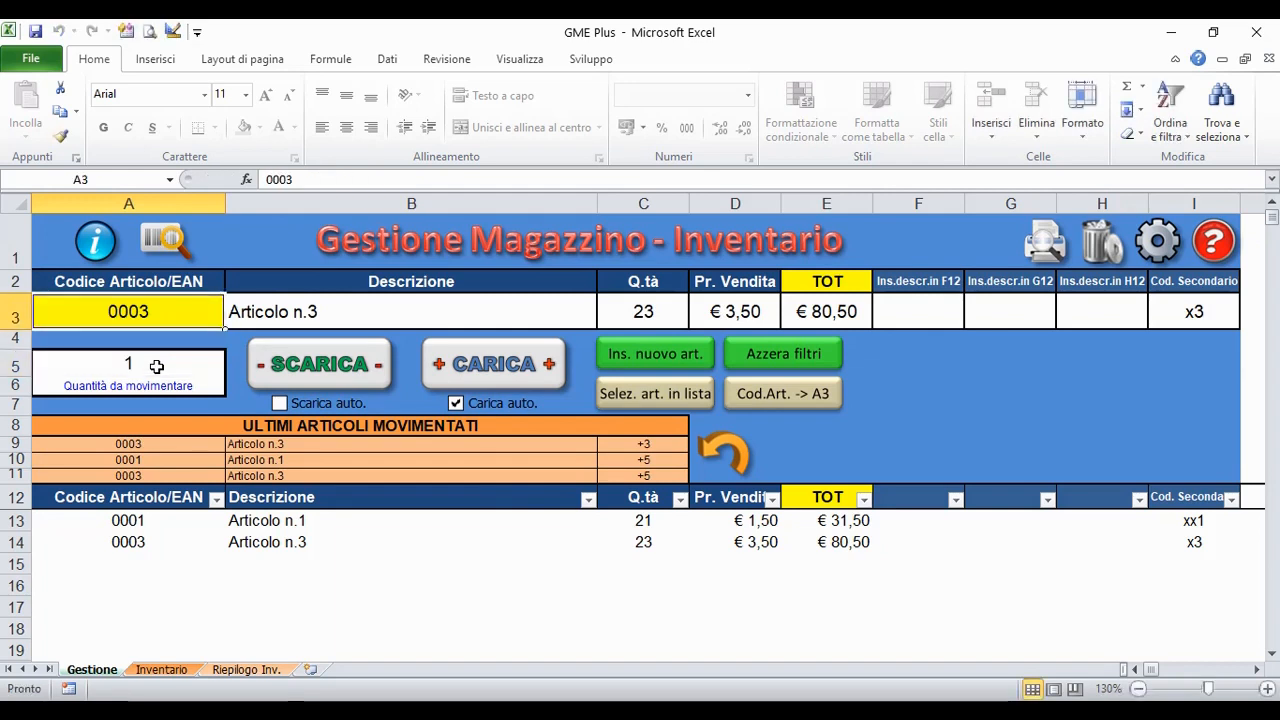
{"action": "type", "text": "0001"}
{"action": "key", "text": "Return"}
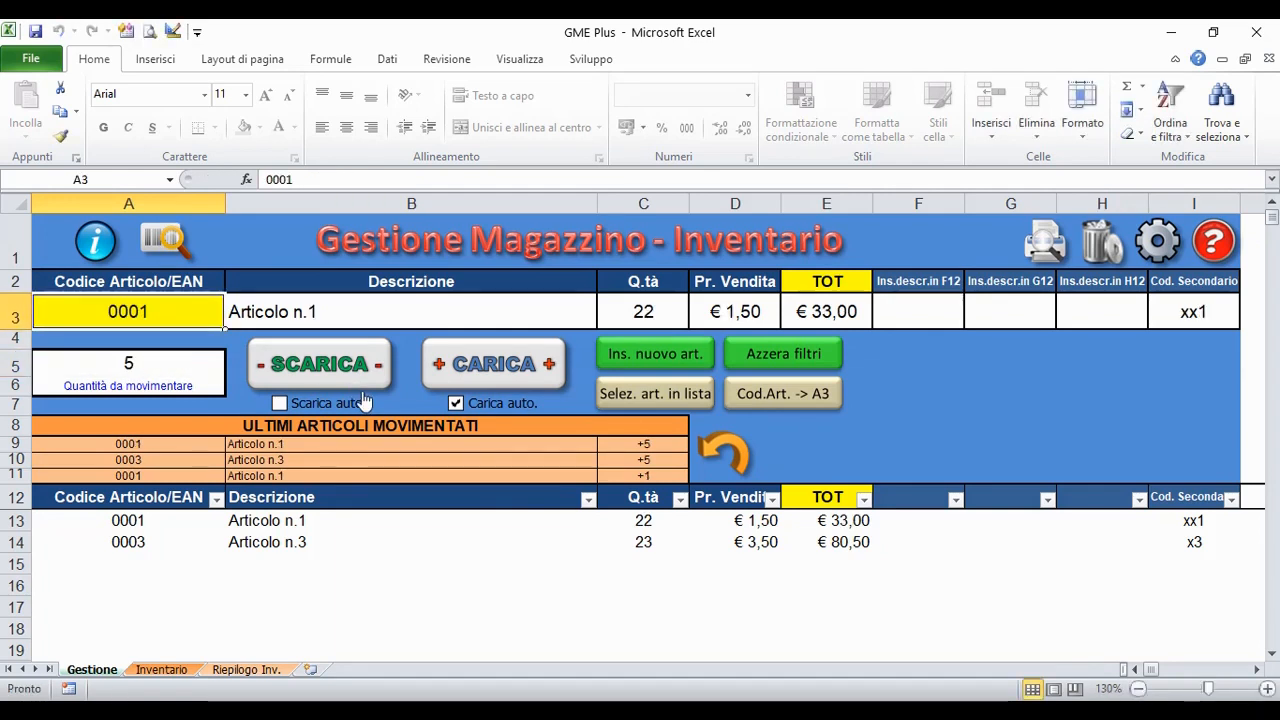
{"action": "left_click", "coordinate": [490, 410]}
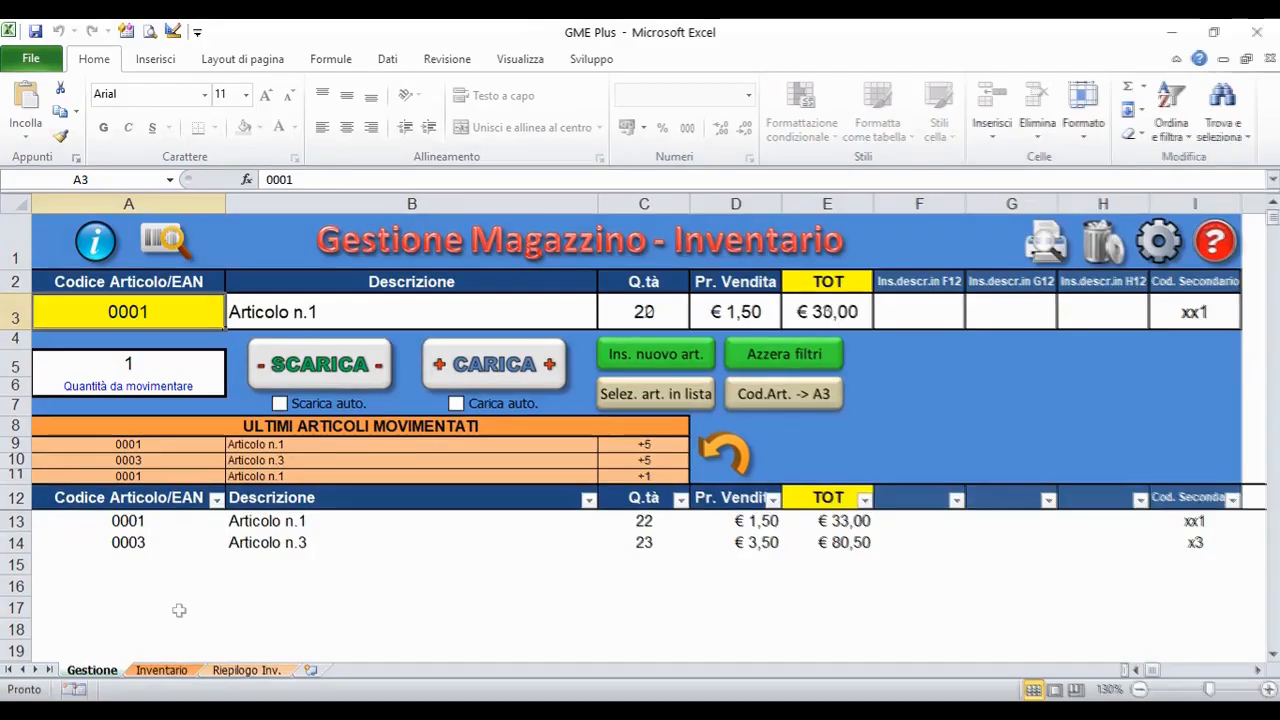
Step: Locate article 0001 in the article list, recall article 0003 by its code in A3, and locate it in the list
{"action": "left_click", "coordinate": [154, 313]}
{"action": "left_click", "coordinate": [620, 398]}
{"action": "left_click", "coordinate": [174, 316]}
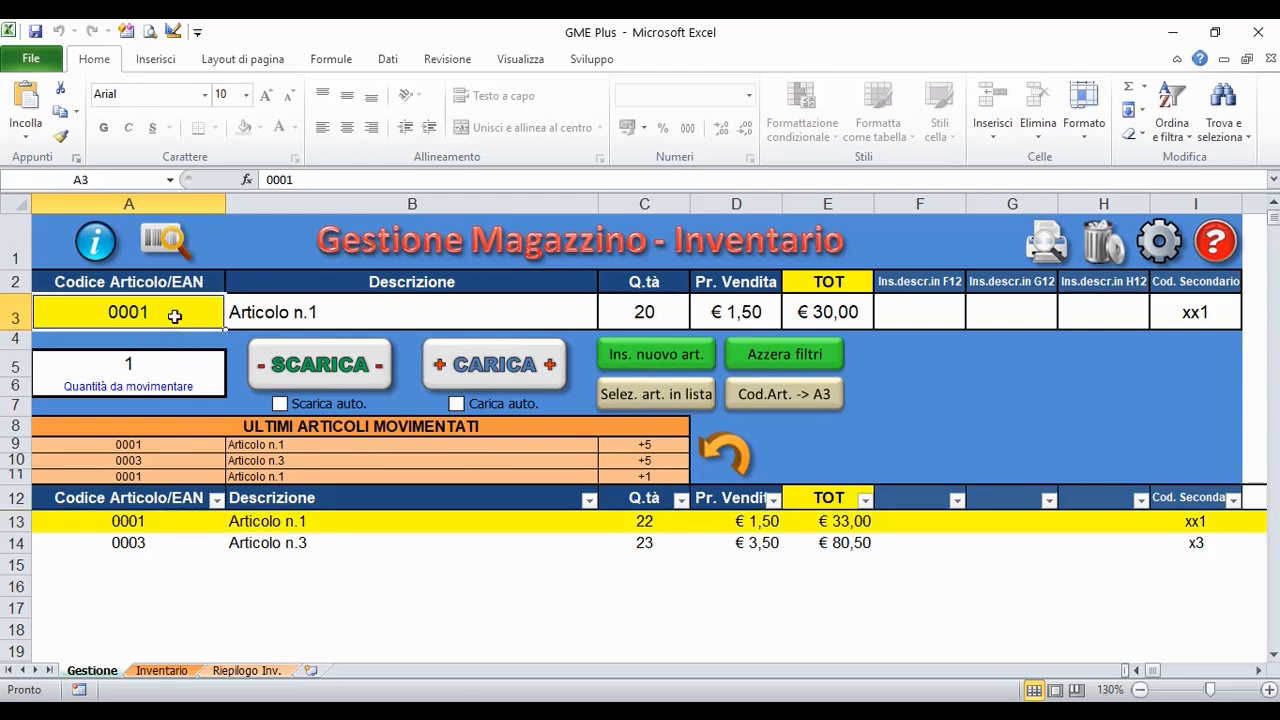
{"action": "type", "text": "0003"}
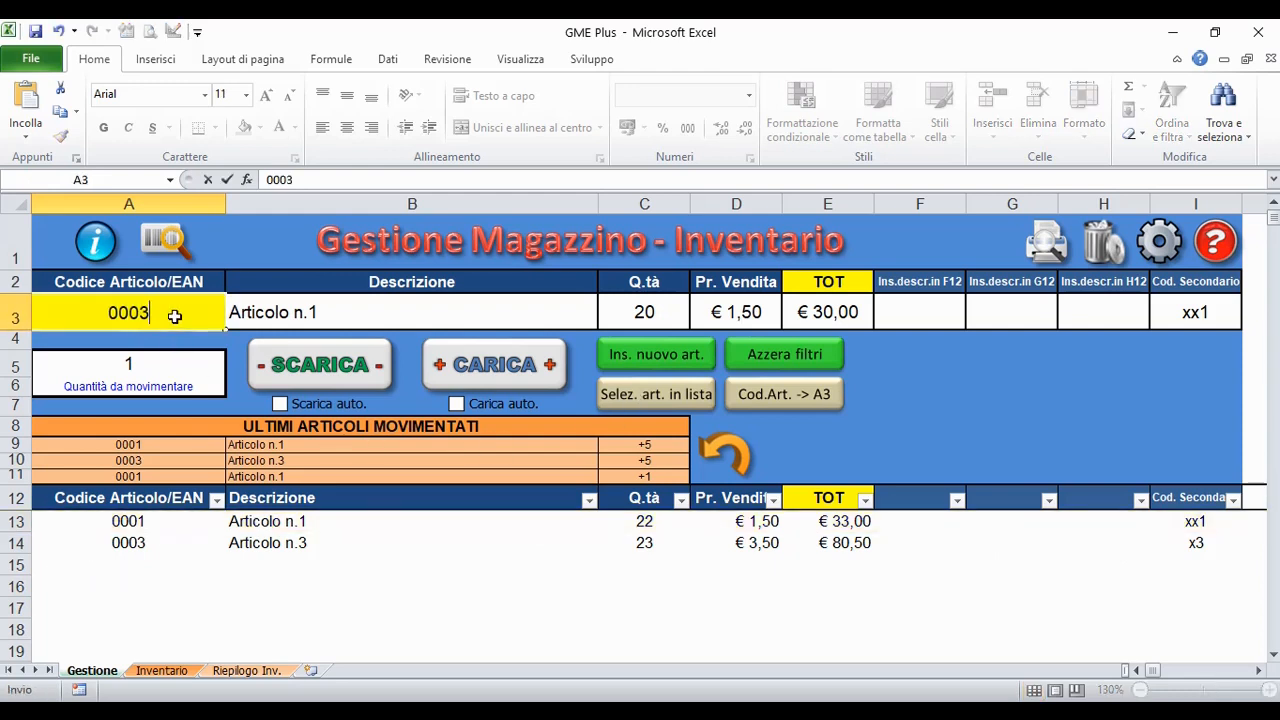
{"action": "key", "text": "Return"}
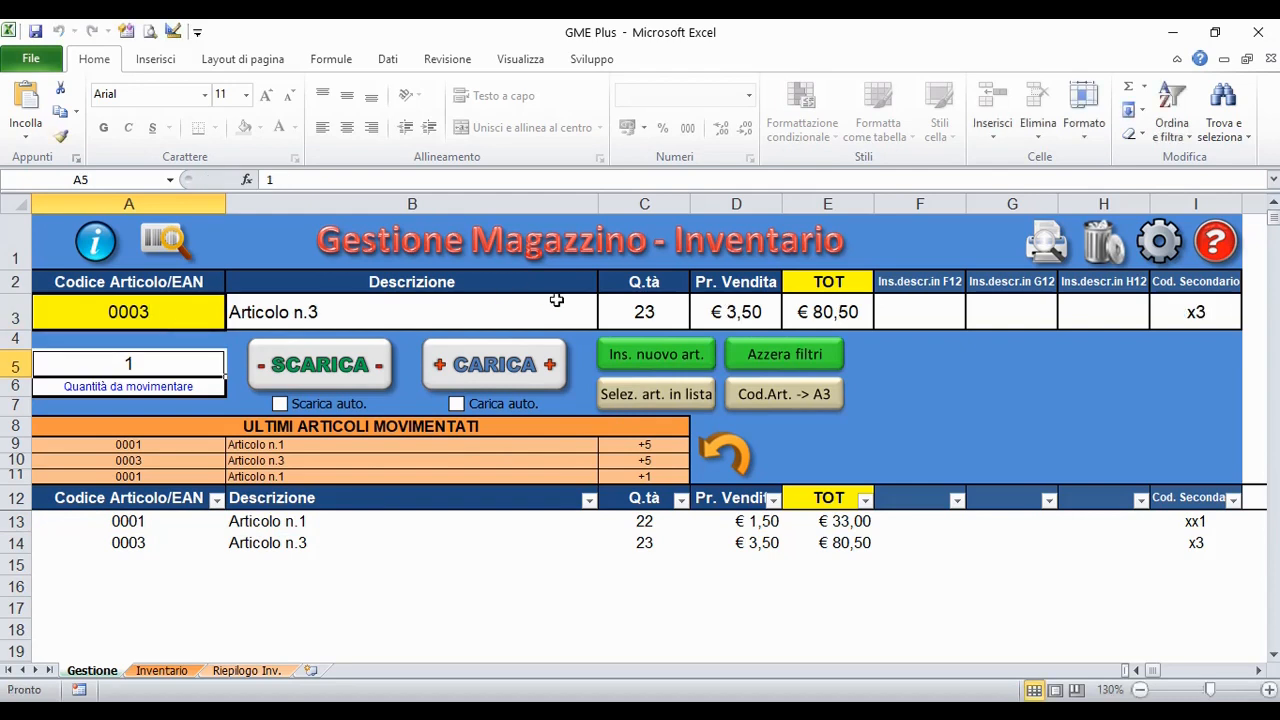
{"action": "left_click", "coordinate": [635, 403]}
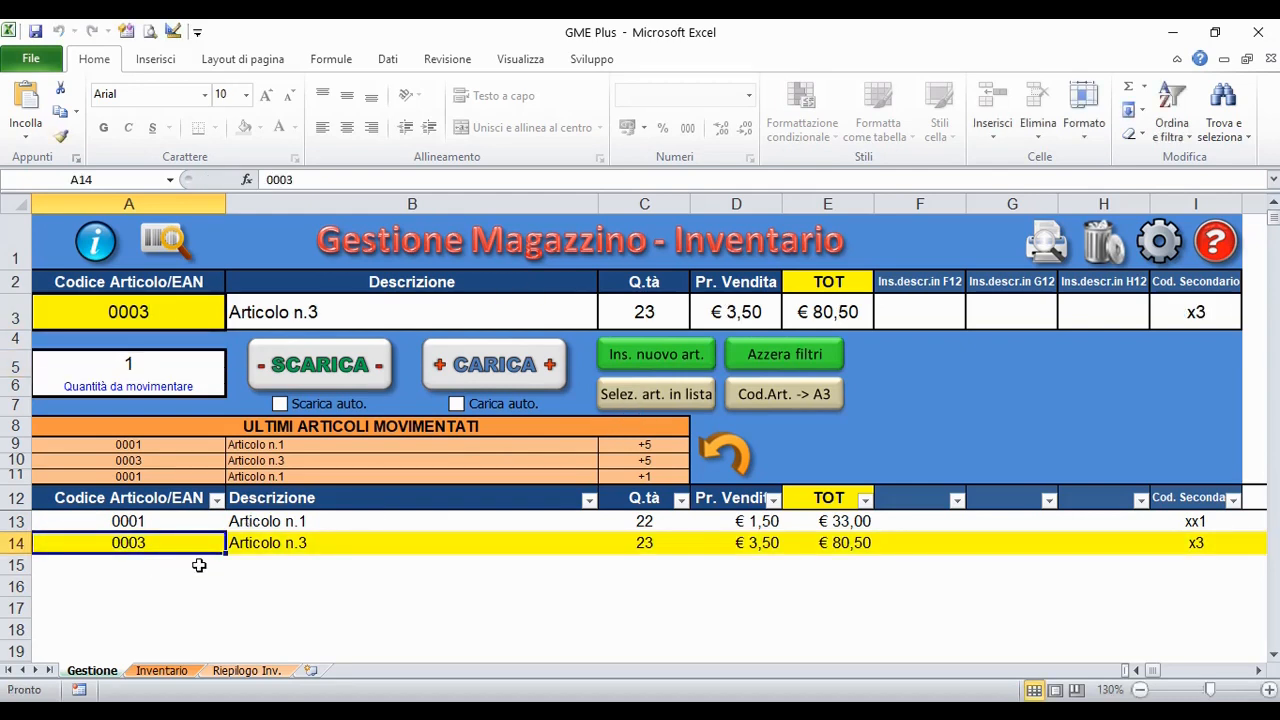
Step: Clear the article code in A3 and recall Articolo n.3 by entering its secondary code x3
{"action": "left_click", "coordinate": [159, 314]}
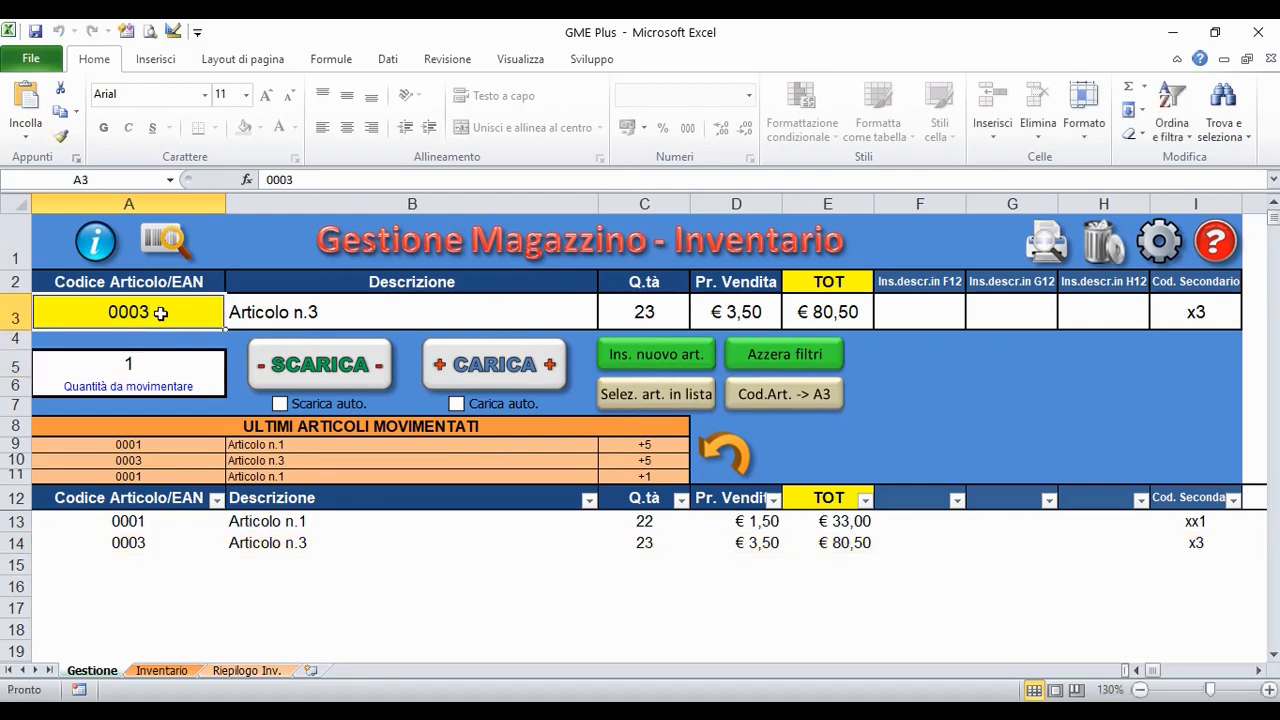
{"action": "key", "text": "Delete"}
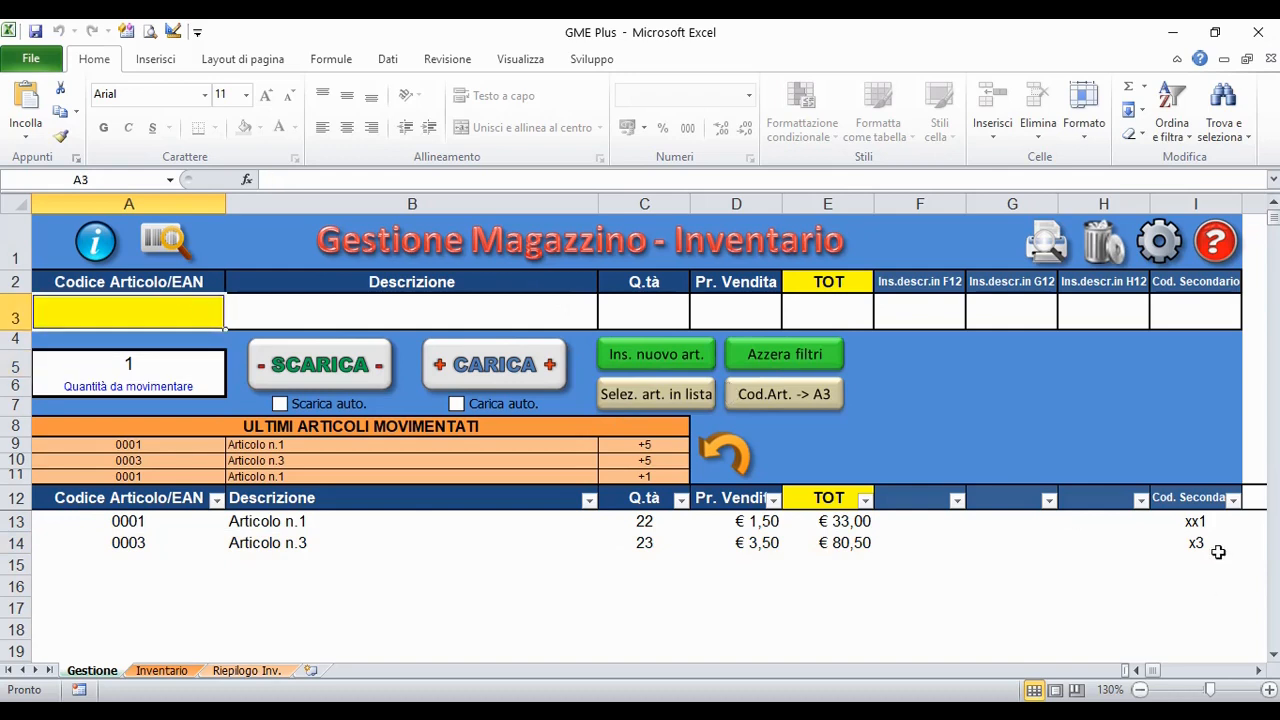
{"action": "type", "text": "x3"}
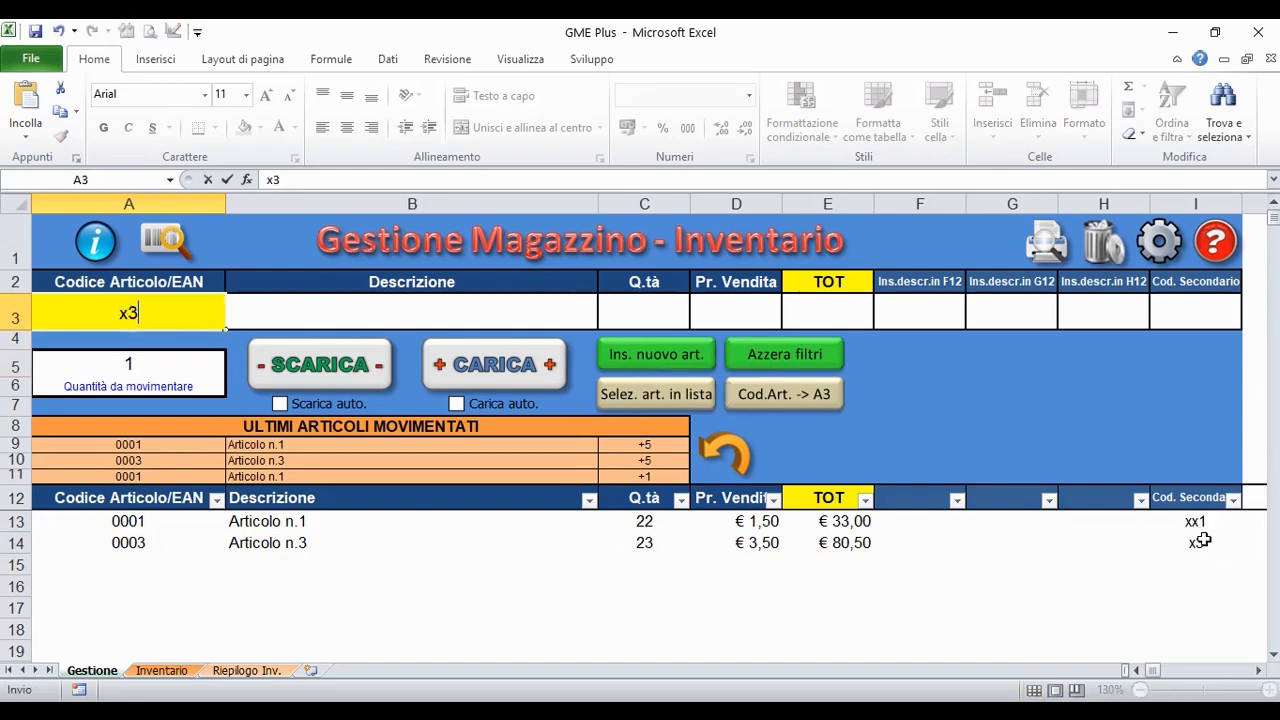
{"action": "key", "text": "Return"}
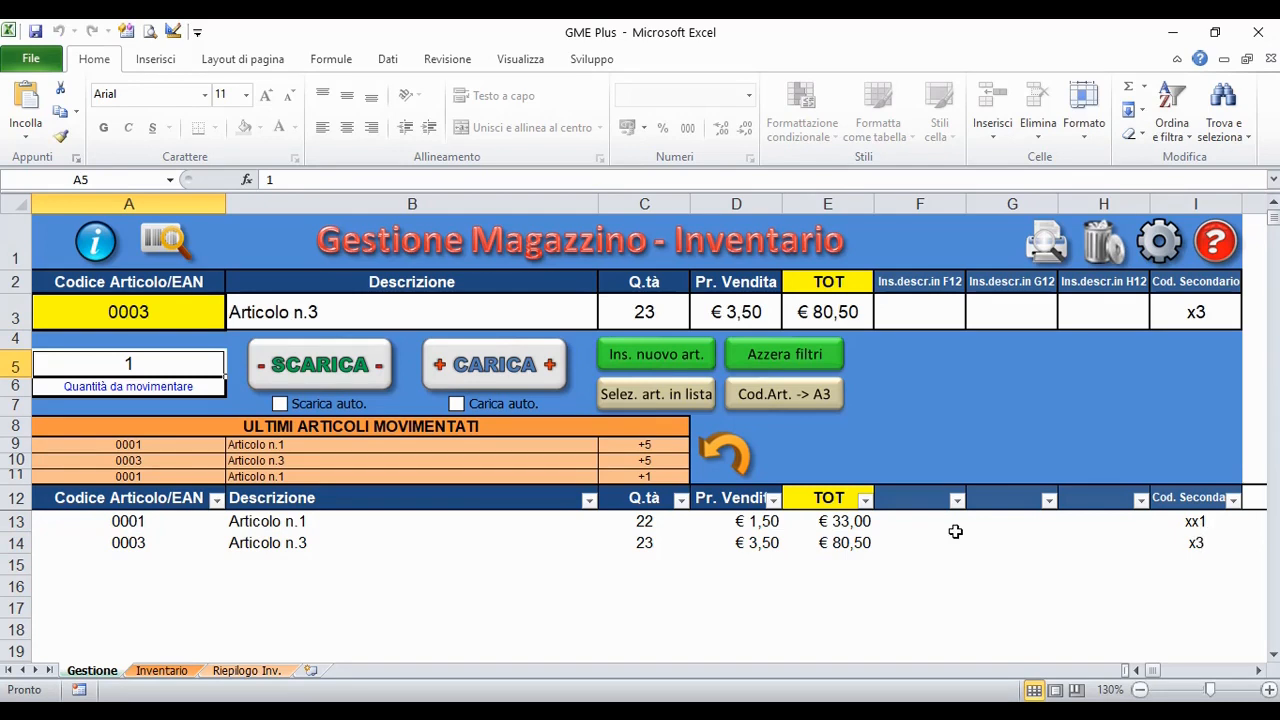
Step: Empty the article code cell and recall Articolo n.1 by entering its secondary code xx1
{"action": "key", "text": "Delete"}
{"action": "key", "text": "Return"}
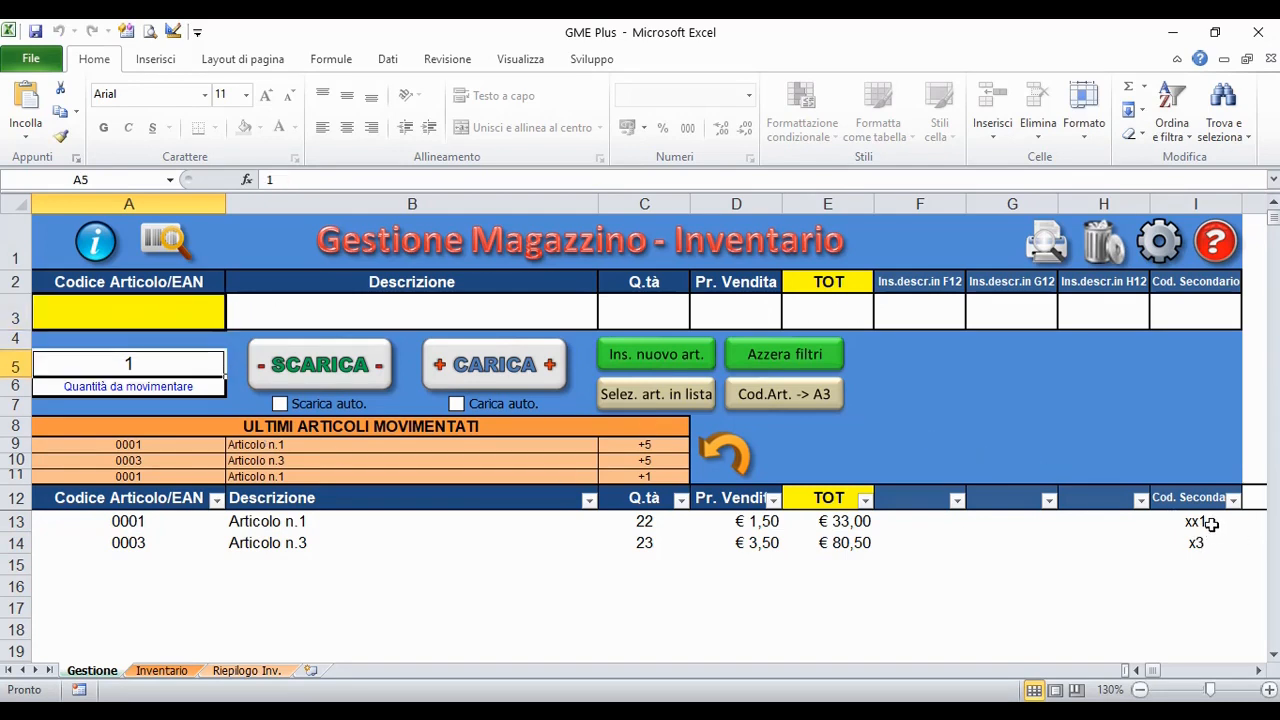
{"action": "left_click", "coordinate": [152, 326]}
{"action": "type", "text": "xx1"}
{"action": "key", "text": "Return"}
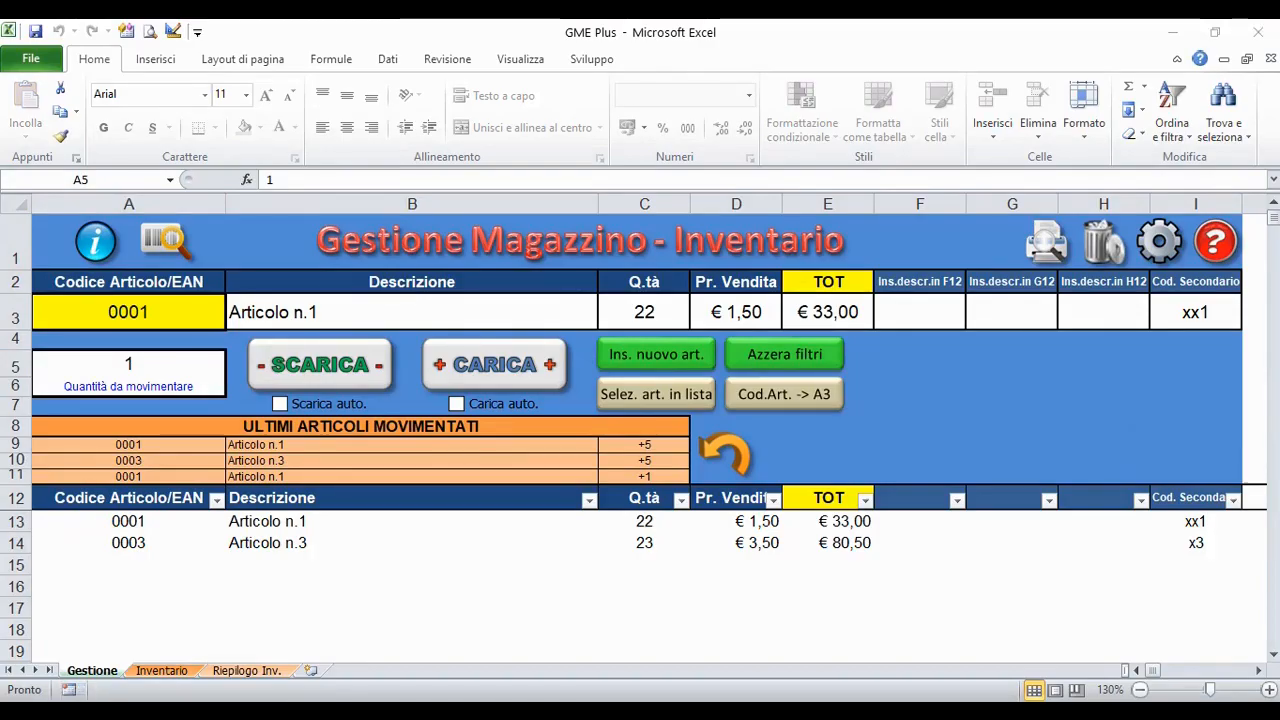
Step: Search the articles by description, first with the keyword n and pick Articolo n.3, then with the keyword 1, and select Articolo n.1
{"action": "left_click", "coordinate": [154, 247]}
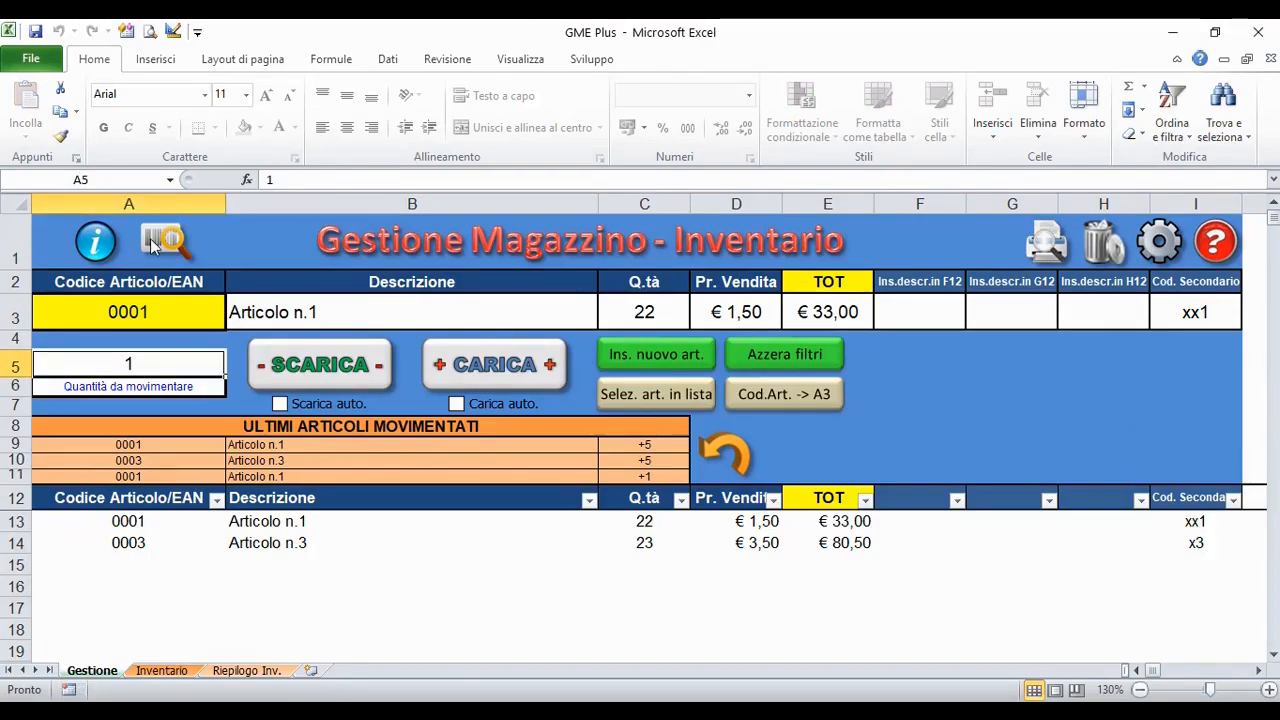
{"action": "left_click", "coordinate": [168, 245]}
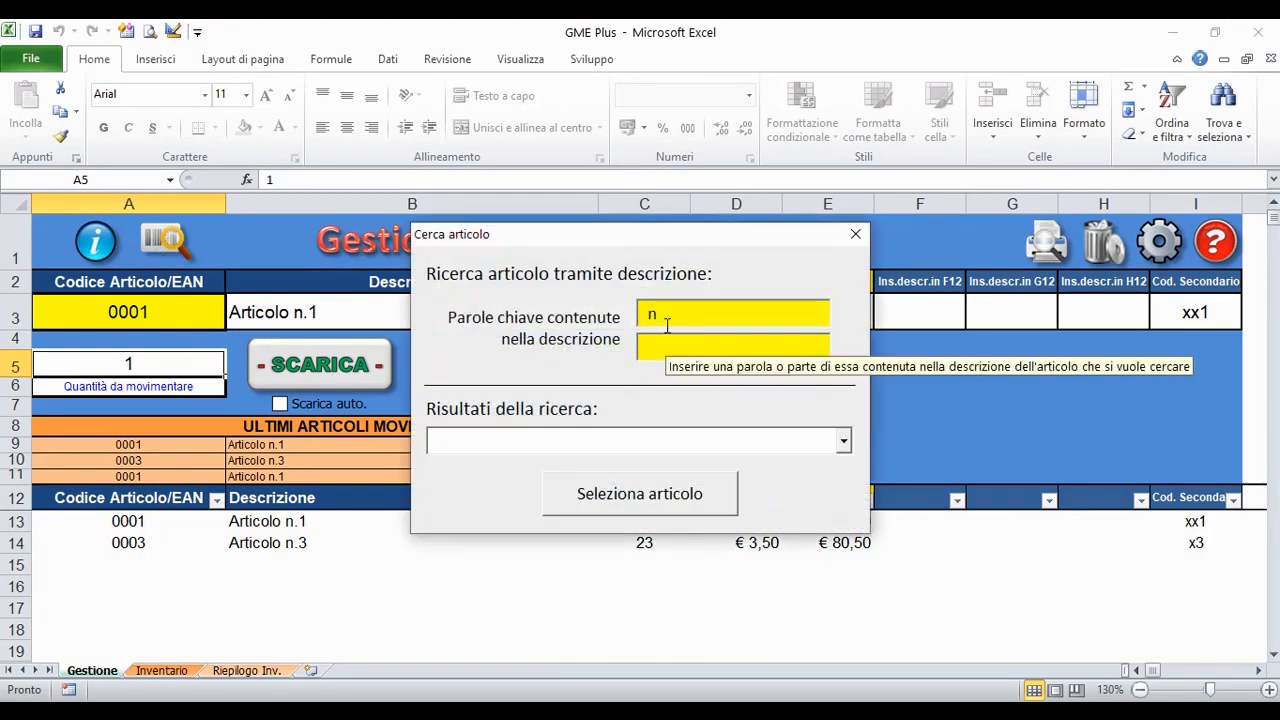
{"action": "left_click", "coordinate": [665, 354]}
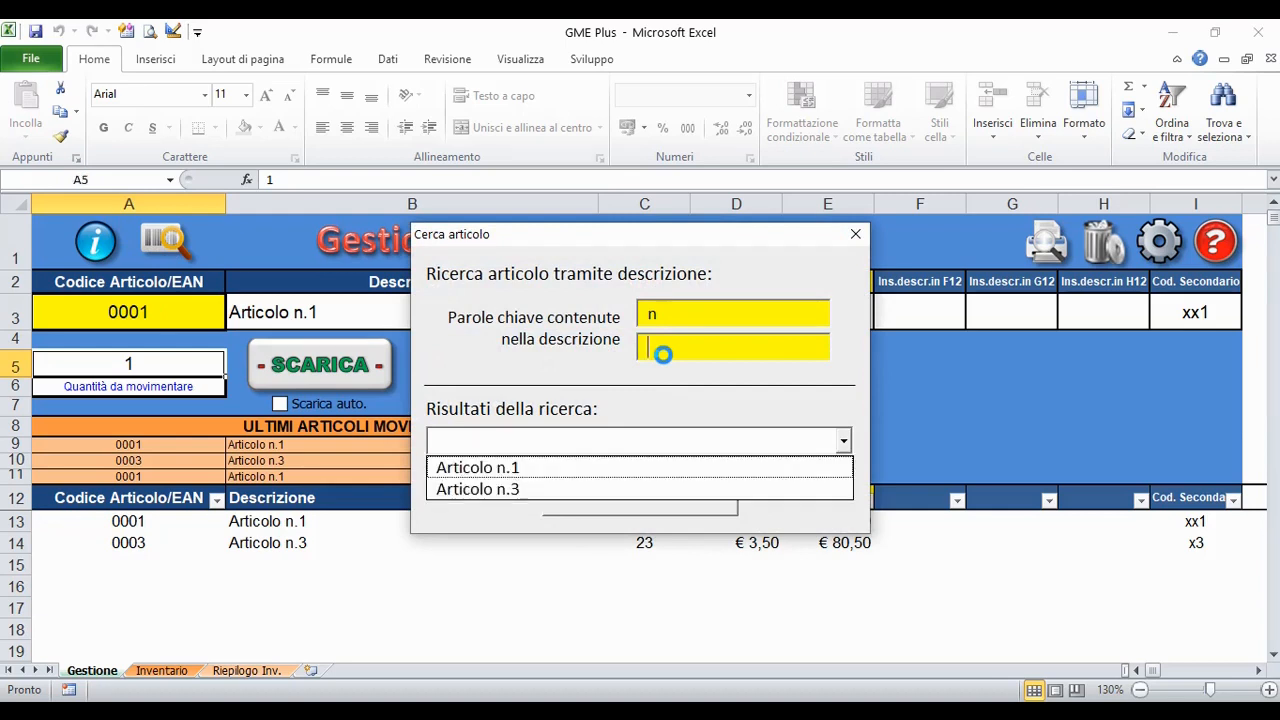
{"action": "left_click", "coordinate": [547, 487]}
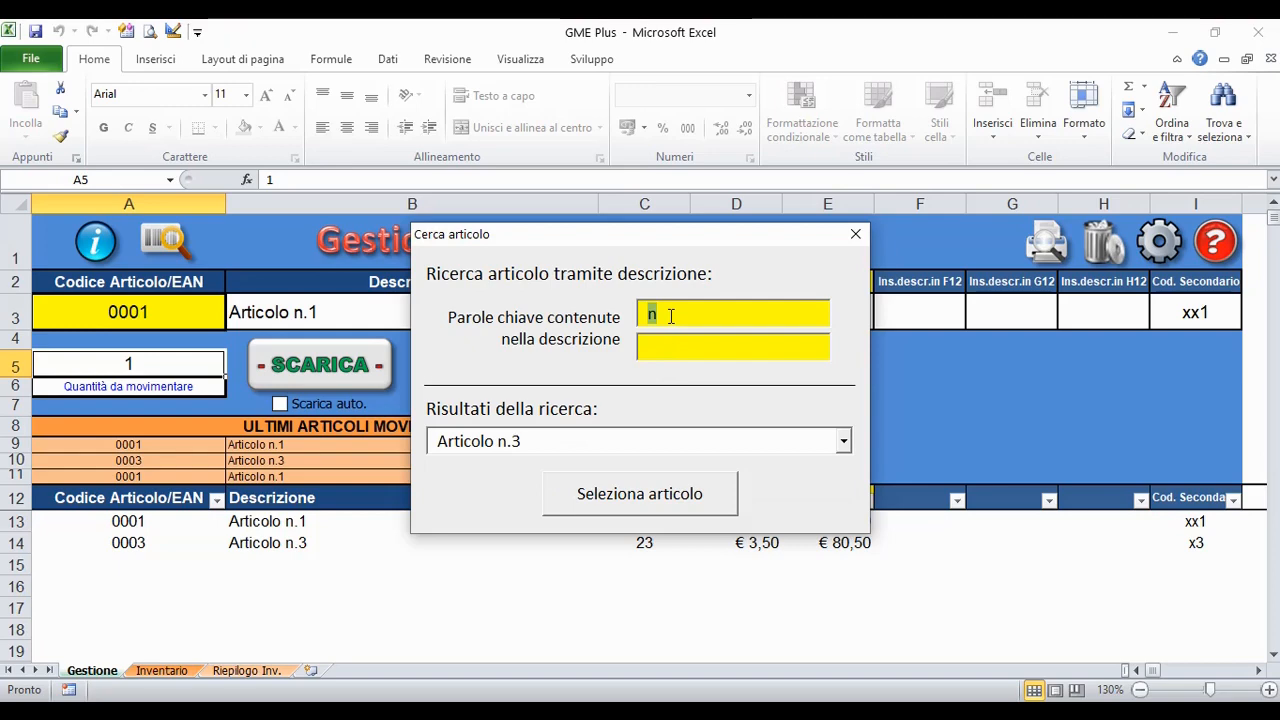
{"action": "left_click", "coordinate": [655, 346]}
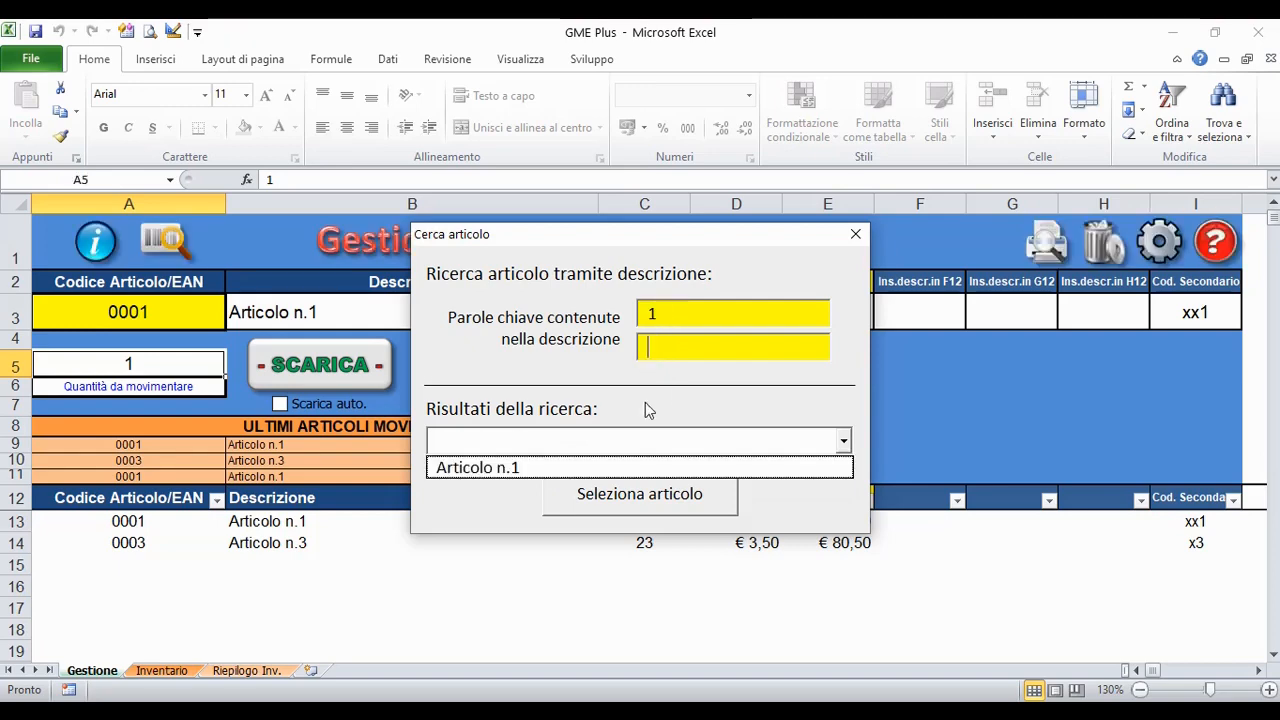
{"action": "left_click", "coordinate": [623, 467]}
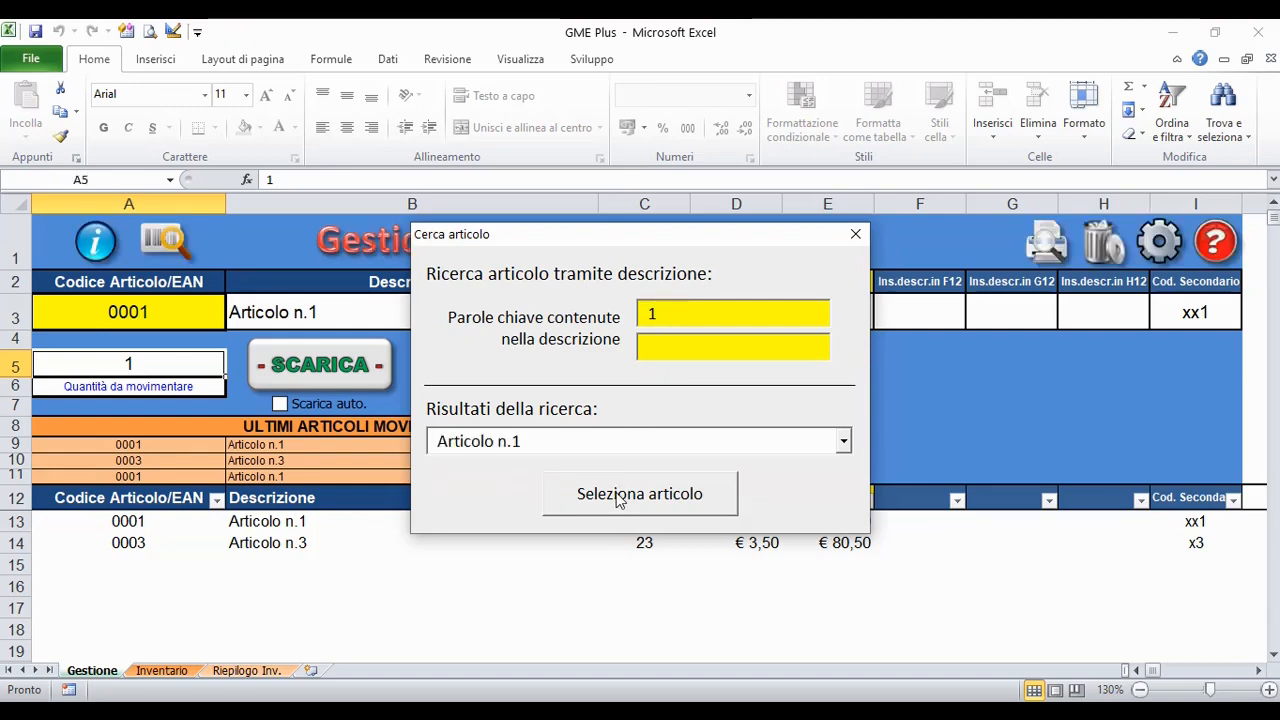
{"action": "left_click", "coordinate": [618, 497]}
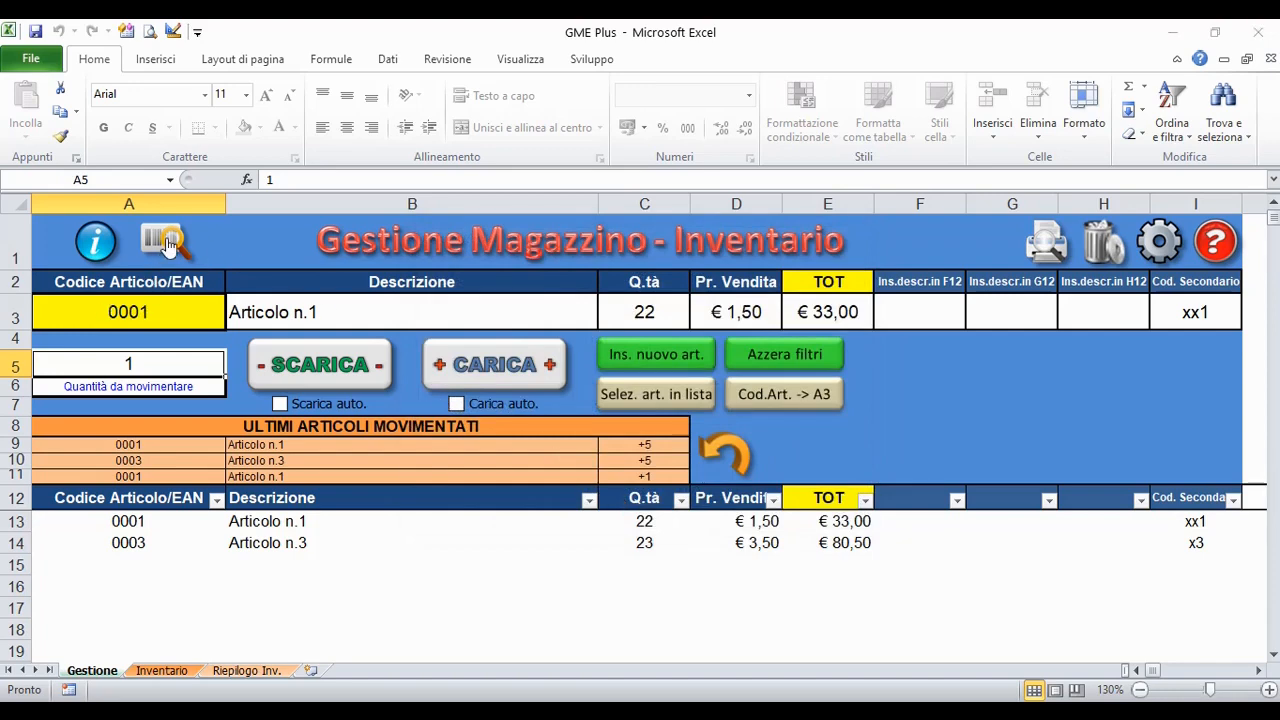
Step: Search the articles by description with the keyword 3 and select Articolo n.3
{"action": "left_click", "coordinate": [168, 246]}
{"action": "type", "text": "3"}
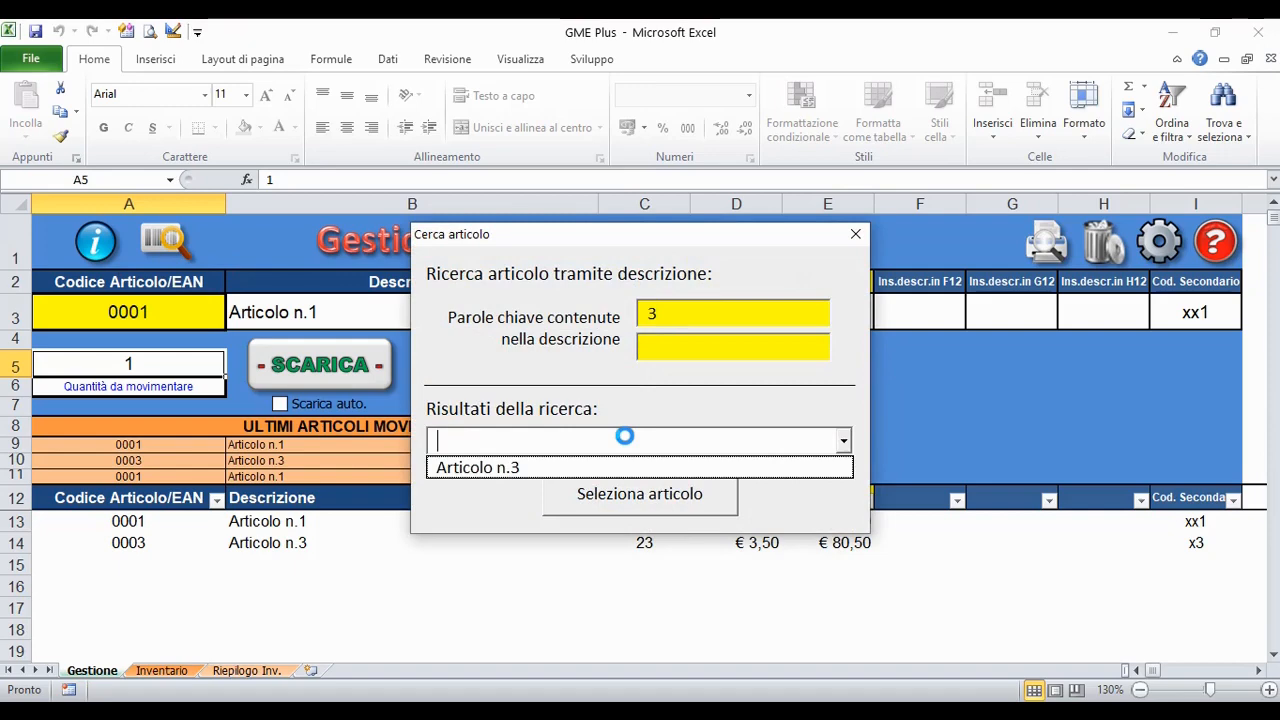
{"action": "left_click", "coordinate": [592, 468]}
{"action": "left_click", "coordinate": [590, 500]}
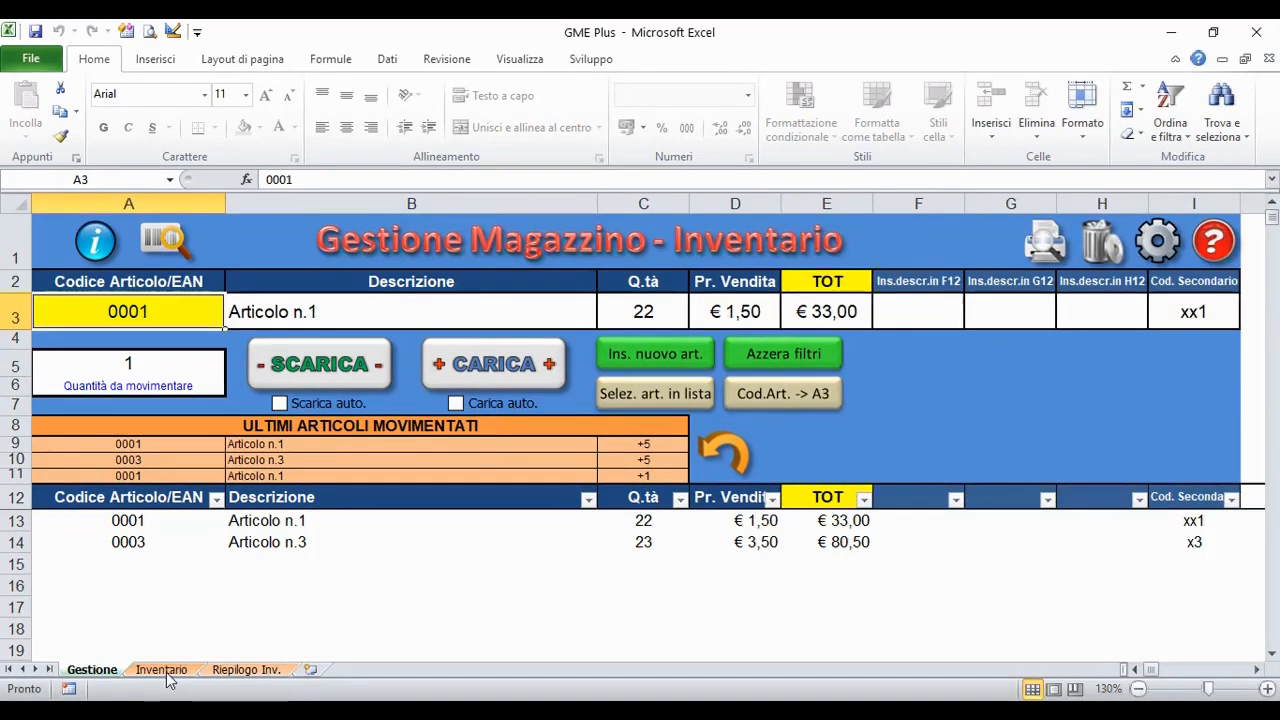
Step: Import the article list from the Gestione sheet into the Inventario sheet and confirm overwriting its data
{"action": "left_click", "coordinate": [166, 674]}
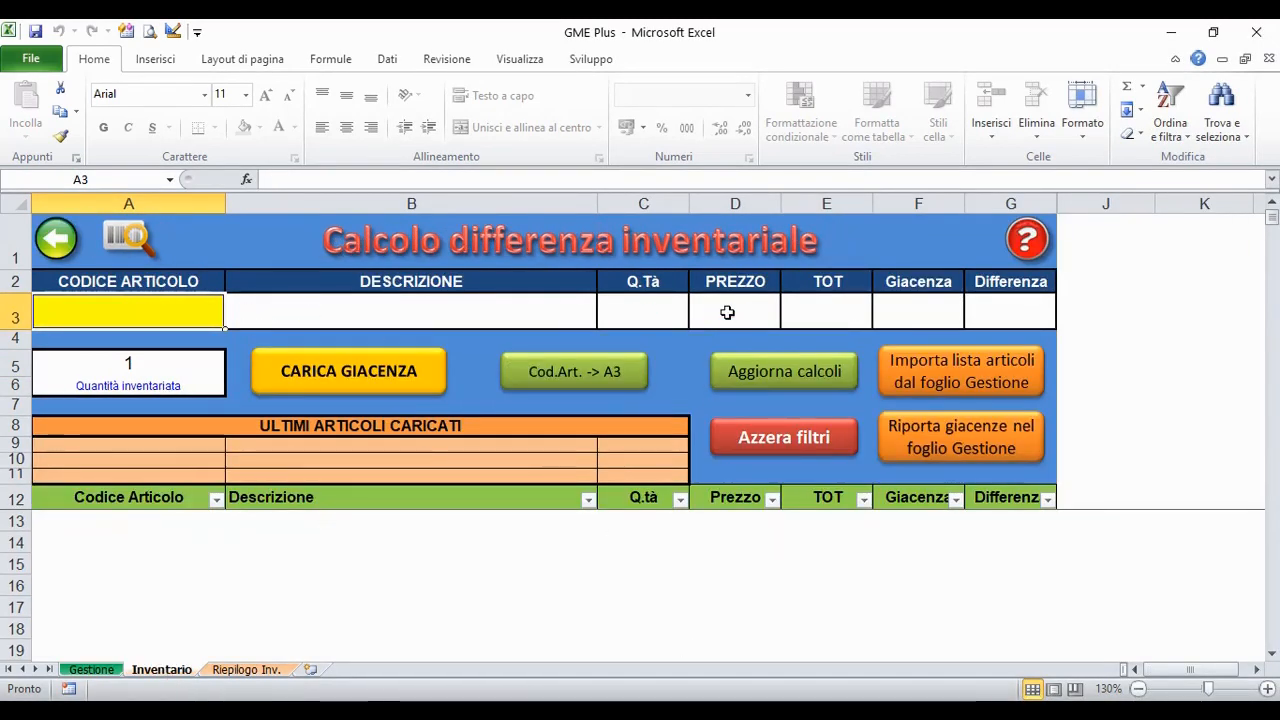
{"action": "left_click", "coordinate": [900, 370]}
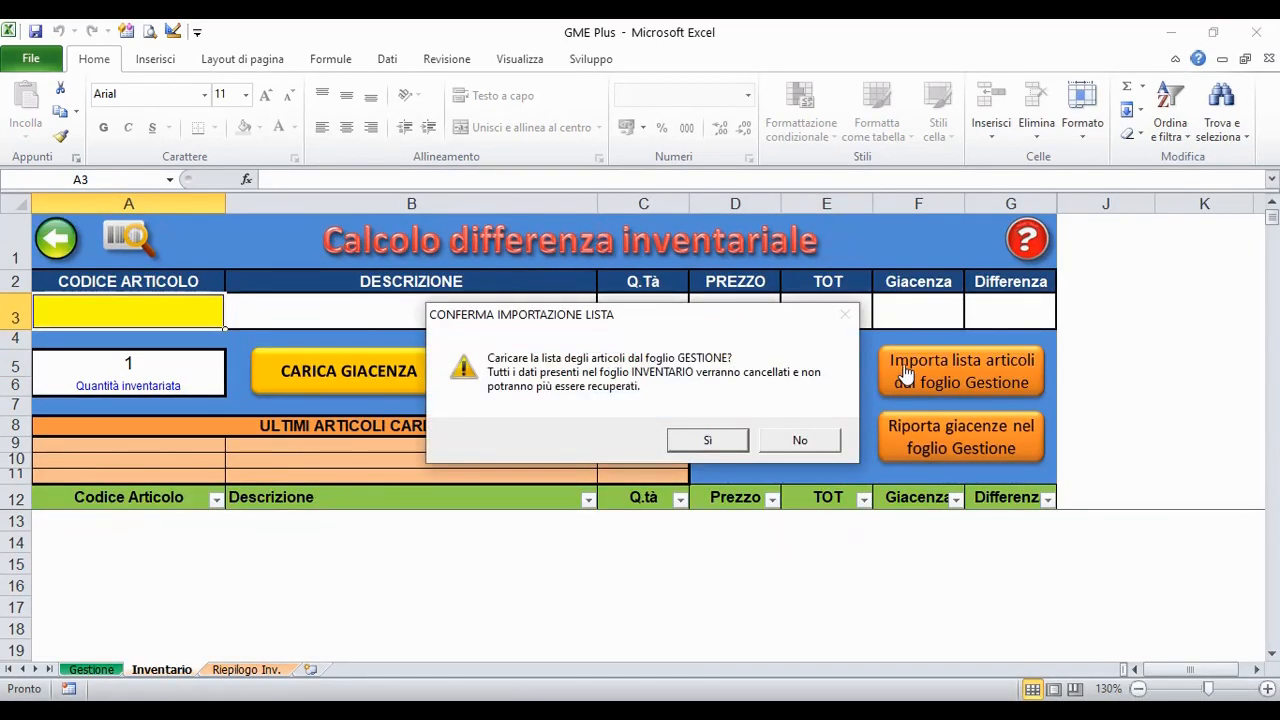
{"action": "left_click", "coordinate": [693, 441]}
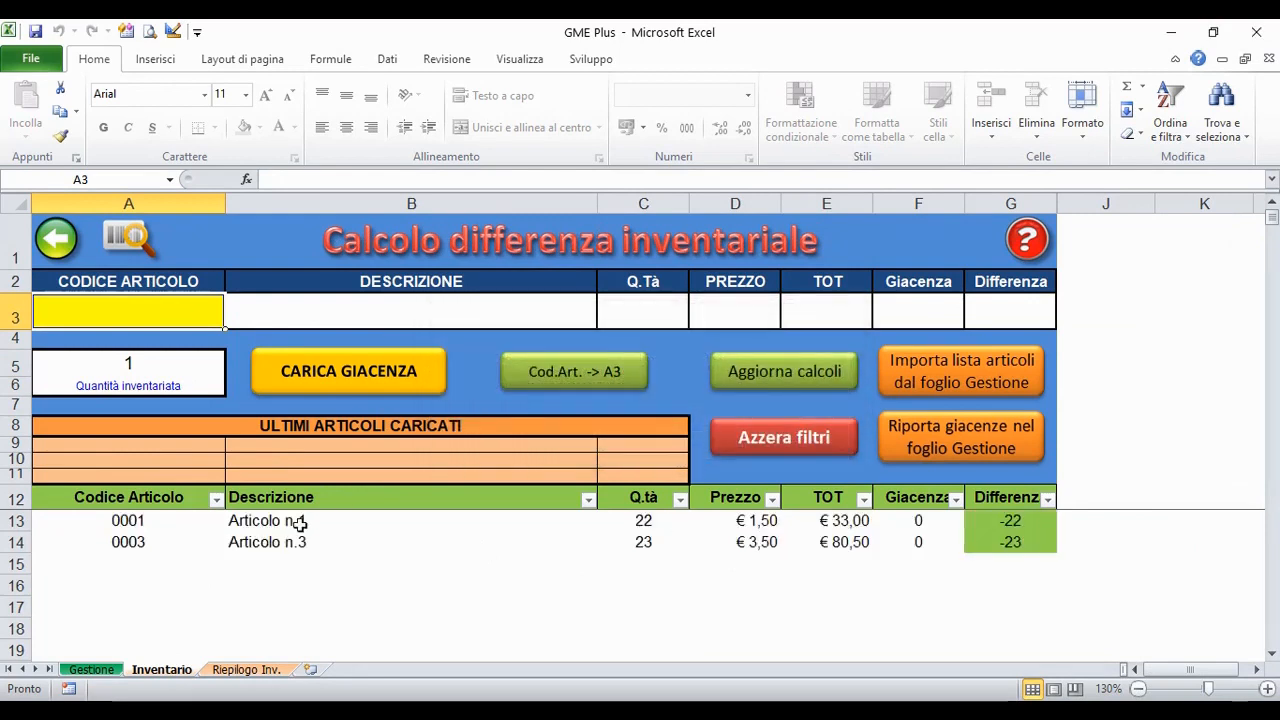
Step: Recall article 0001 from the Inventario list, set its counted quantity to 20 and load it as stock
{"action": "left_click", "coordinate": [285, 528]}
{"action": "left_click", "coordinate": [607, 373]}
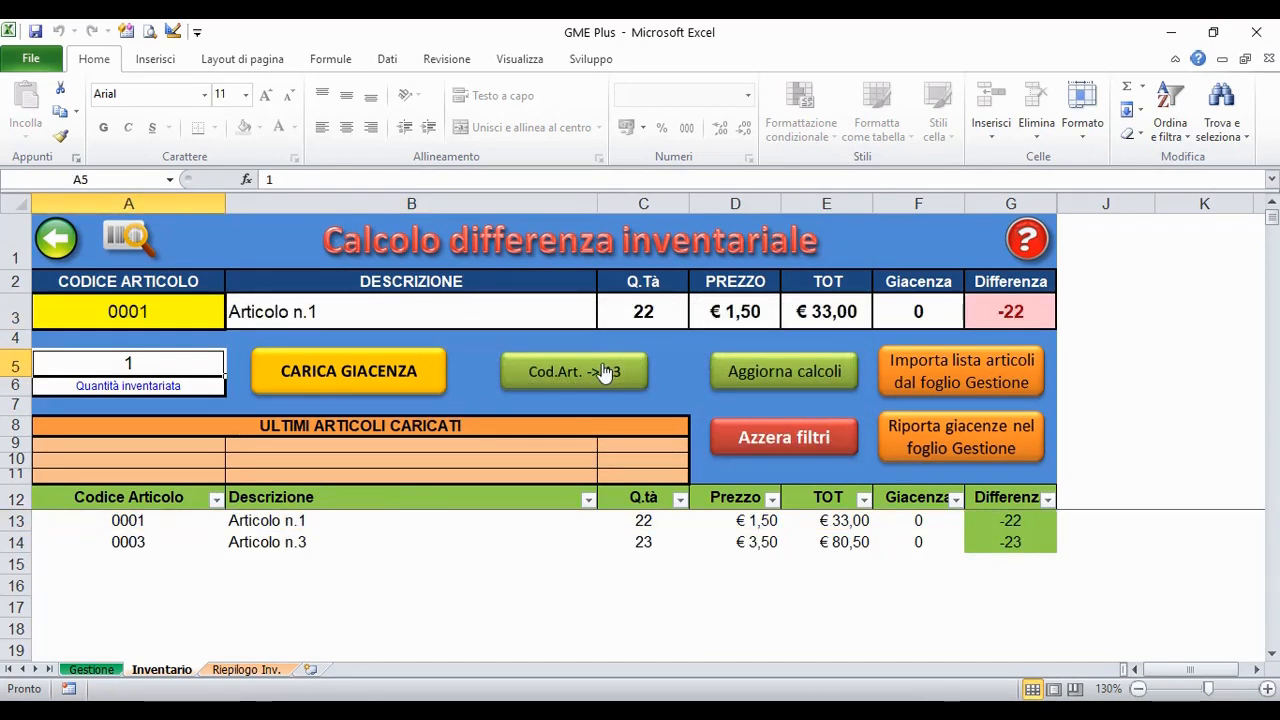
{"action": "left_click", "coordinate": [189, 321]}
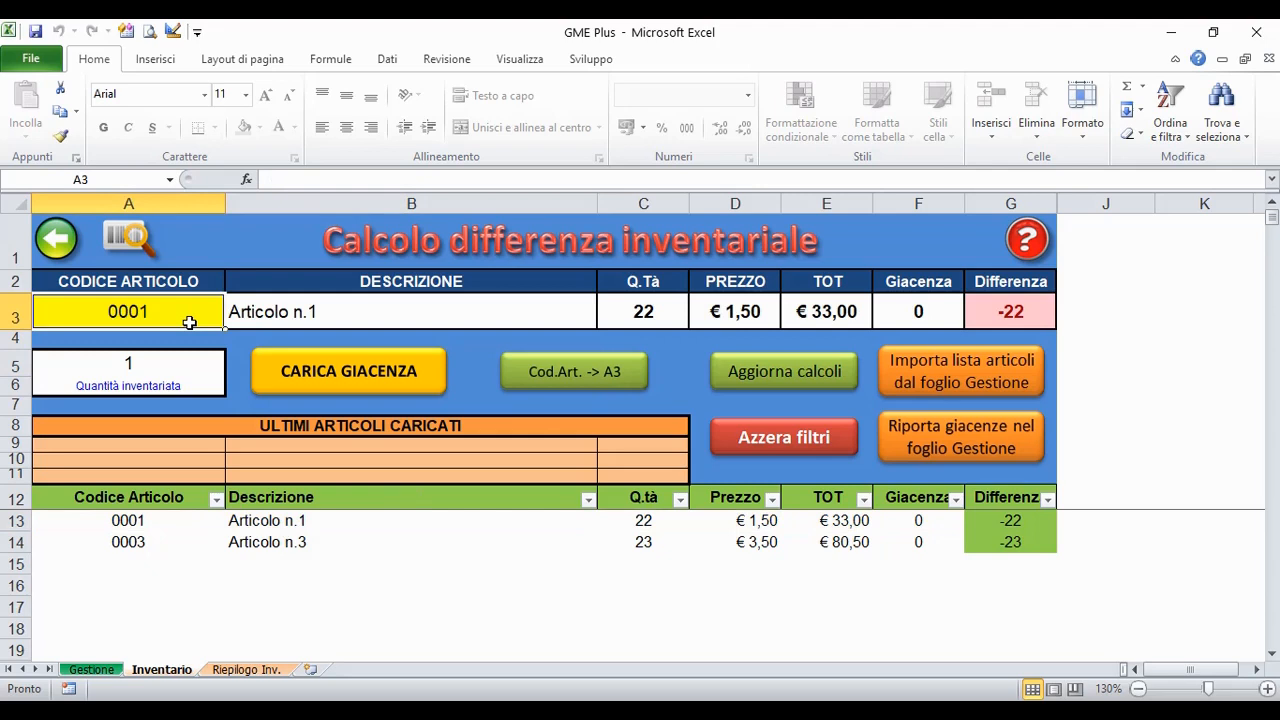
{"action": "left_click", "coordinate": [181, 357]}
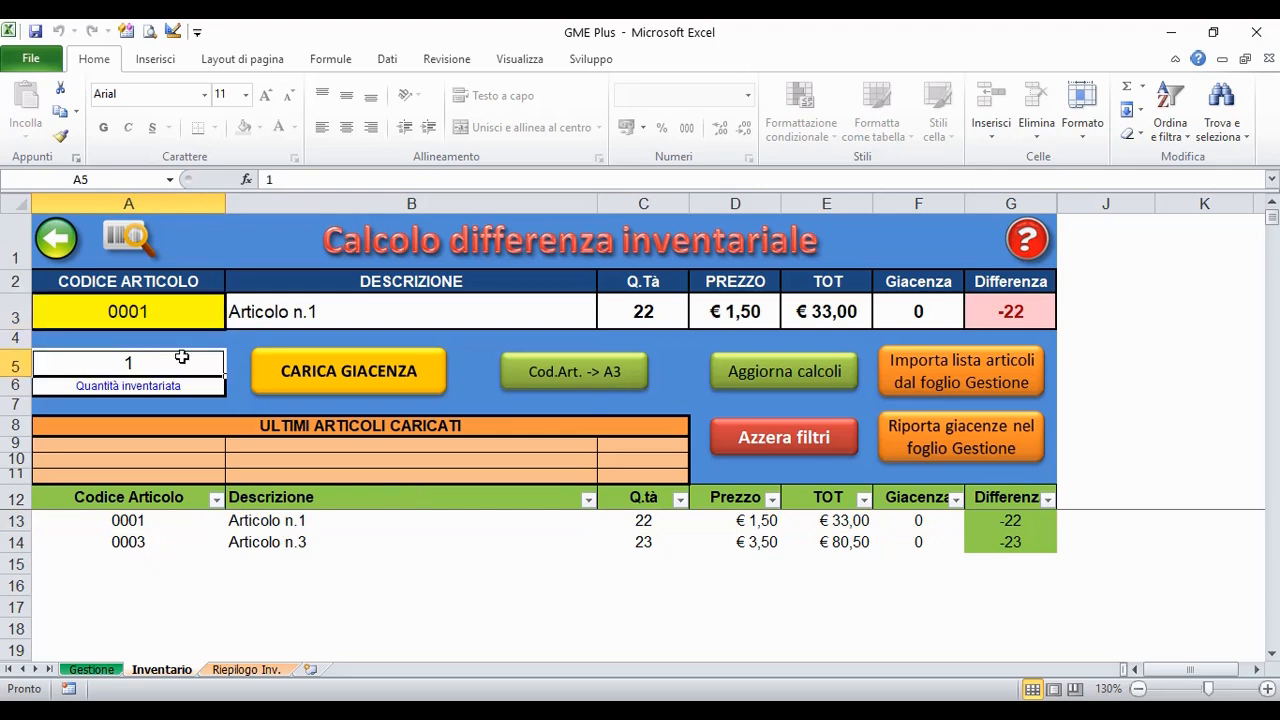
{"action": "type", "text": "20"}
{"action": "key", "text": "Return"}
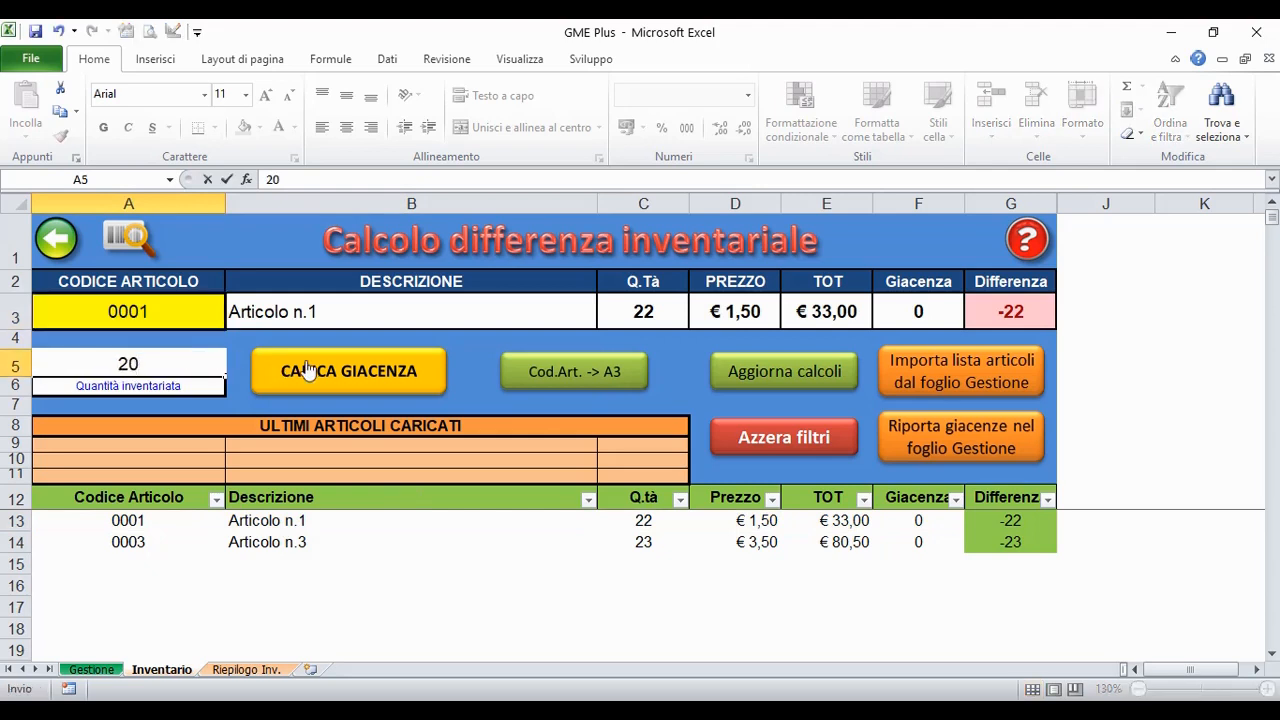
{"action": "left_click", "coordinate": [308, 371]}
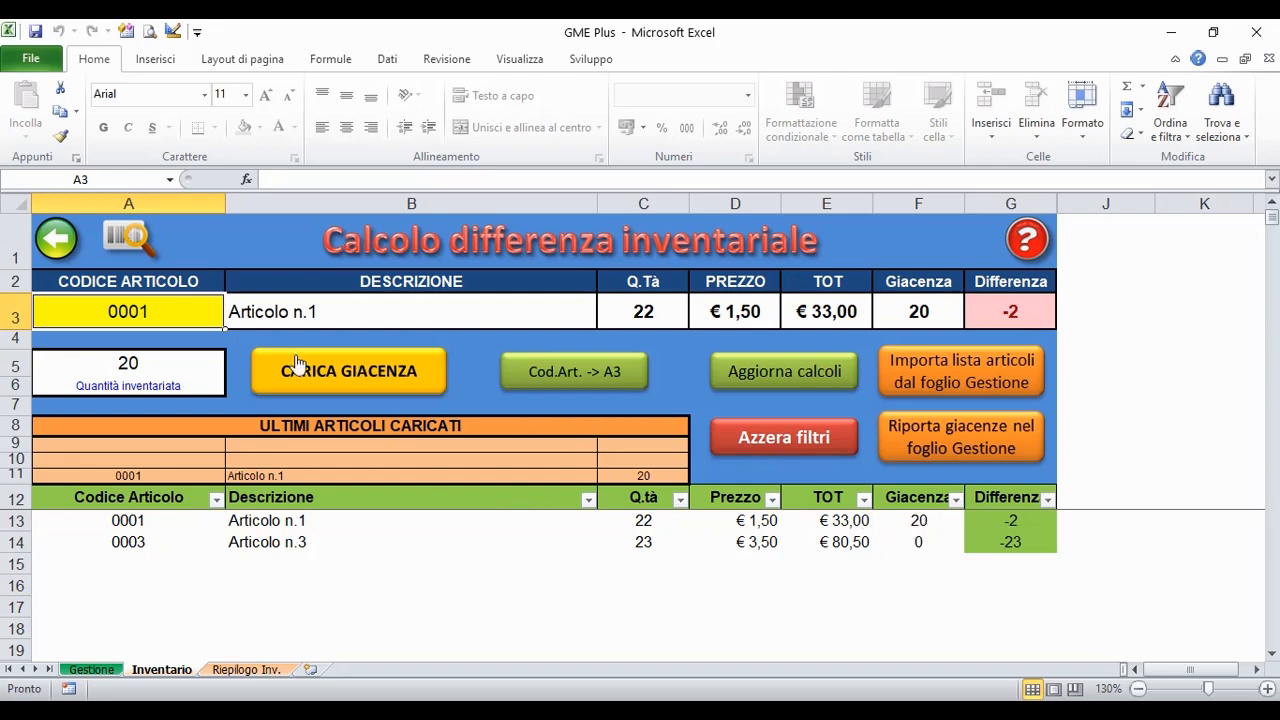
Step: Recall article 0003 from the Inventario list, set its counted quantity to 22 and load it as stock
{"action": "left_click", "coordinate": [229, 540]}
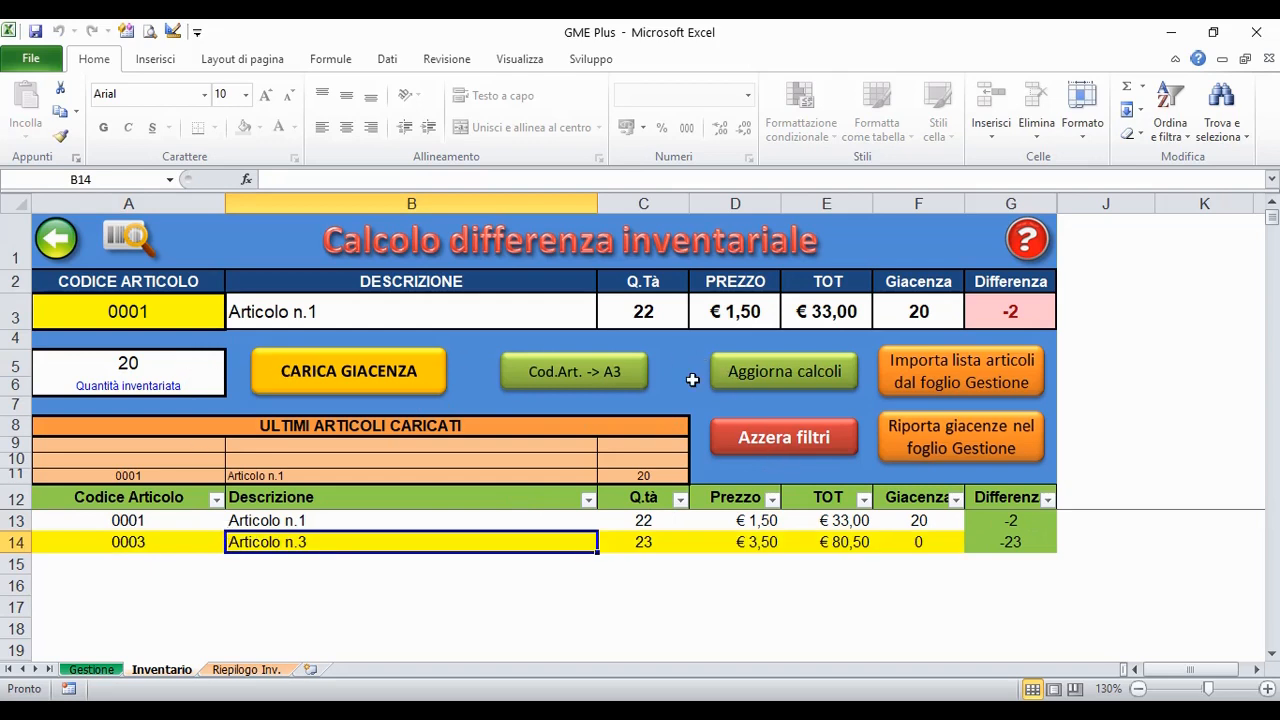
{"action": "left_click", "coordinate": [618, 370]}
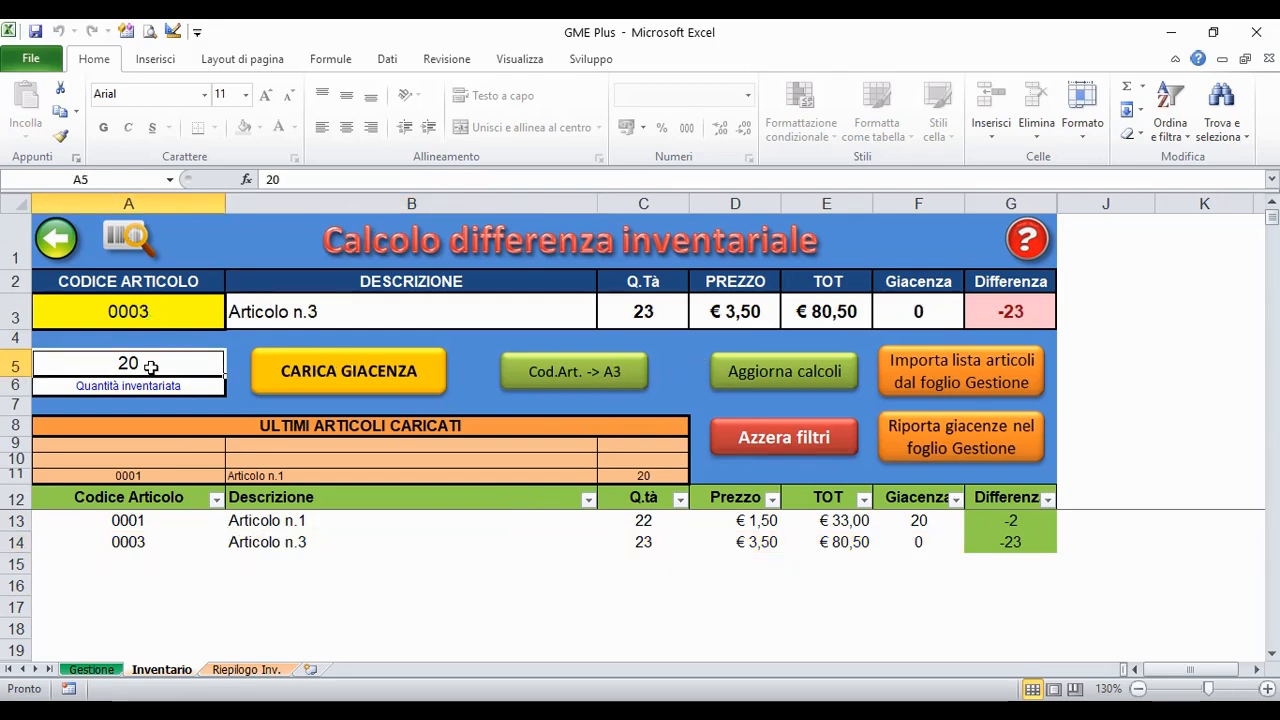
{"action": "type", "text": "22"}
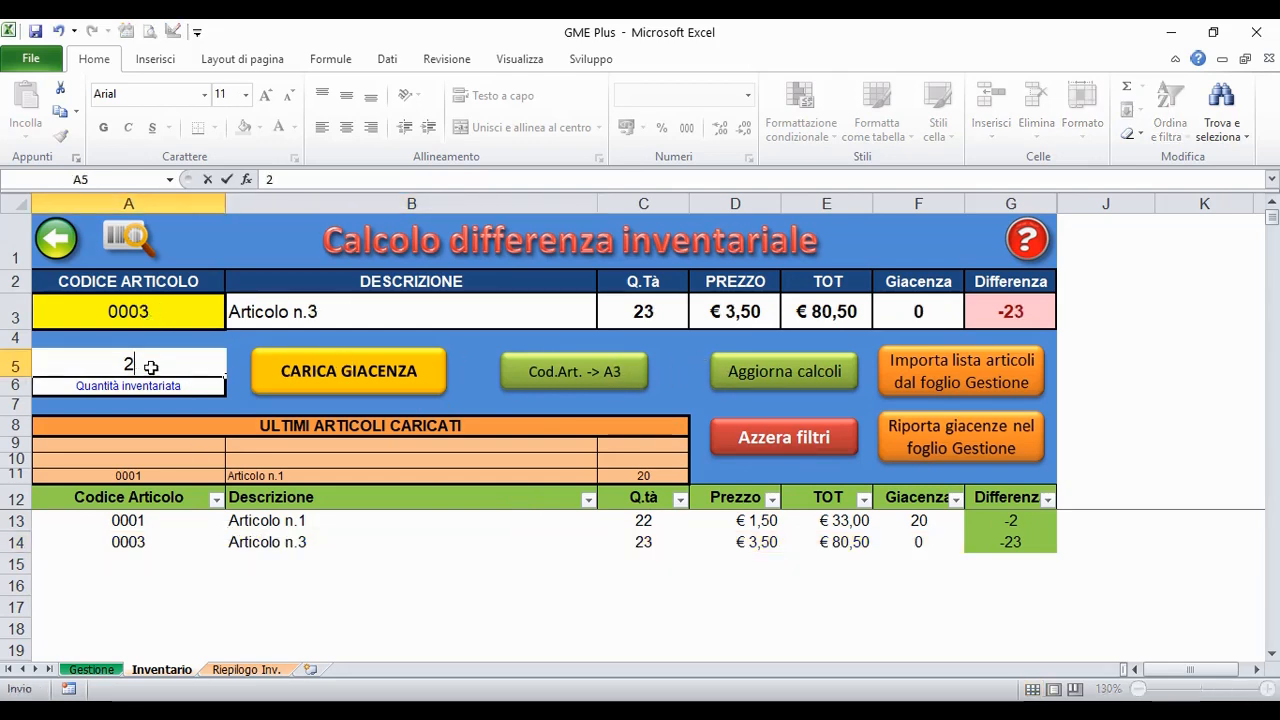
{"action": "left_click", "coordinate": [262, 375]}
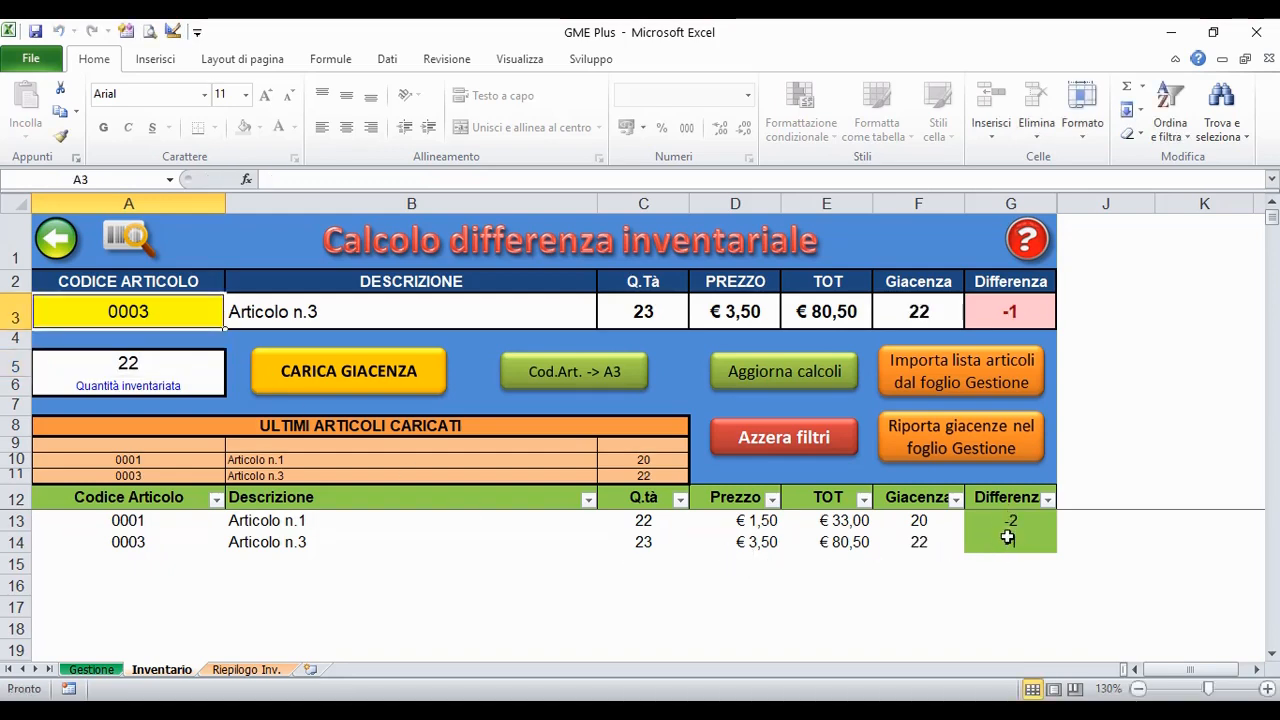
Step: Check the current quantities in the Gestione sheet, and transfer the counted stock from Inventario to Gestione
{"action": "left_click", "coordinate": [91, 669]}
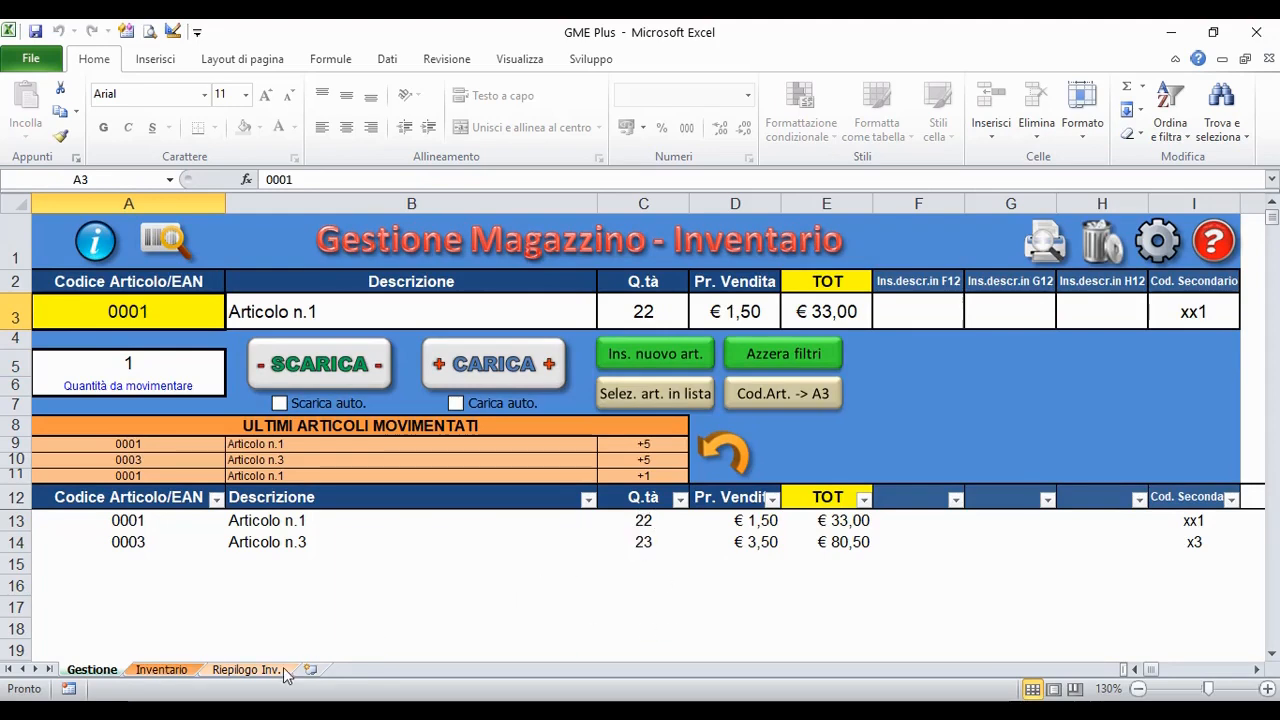
{"action": "left_click", "coordinate": [155, 669]}
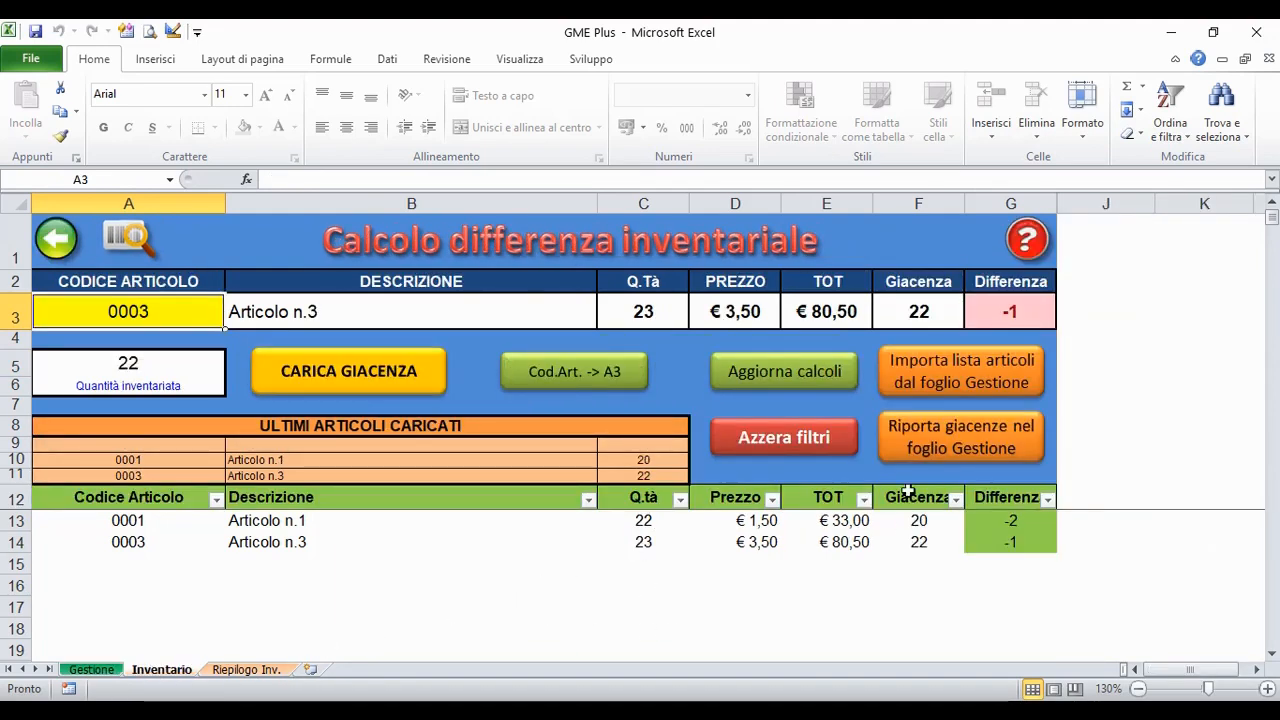
{"action": "left_click", "coordinate": [918, 458]}
{"action": "left_click", "coordinate": [692, 455]}
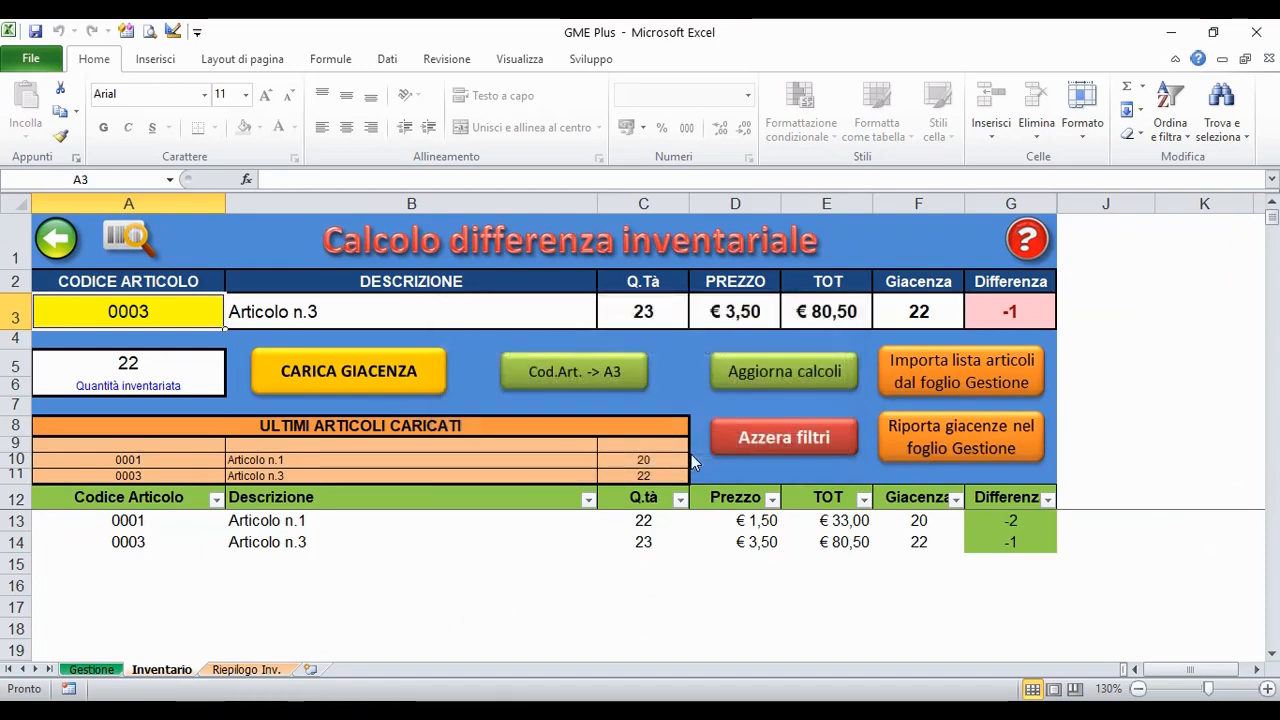
Step: Compare the counted stock of both articles in Inventario (F13:F14) with their quantities in Gestione (C13:C14)
{"action": "left_click", "coordinate": [913, 524]}
{"action": "left_click_drag", "start_coordinate": [913, 524], "coordinate": [918, 543]}
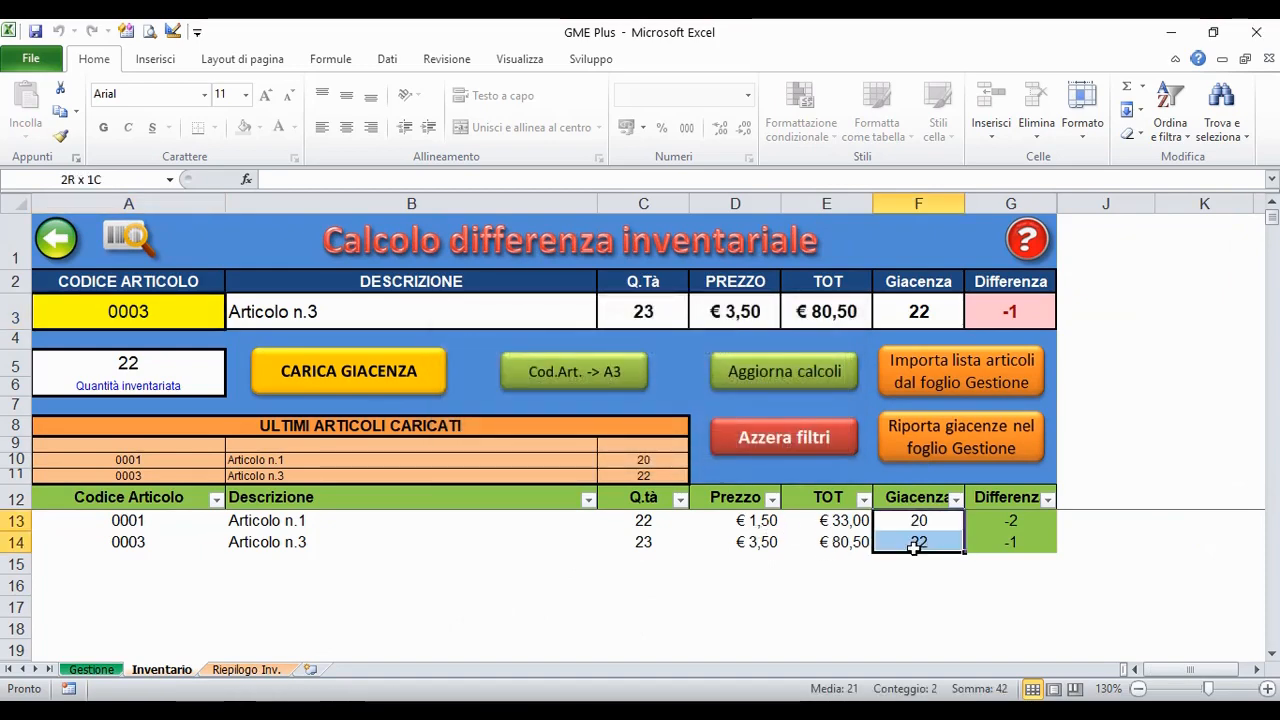
{"action": "left_click", "coordinate": [121, 672]}
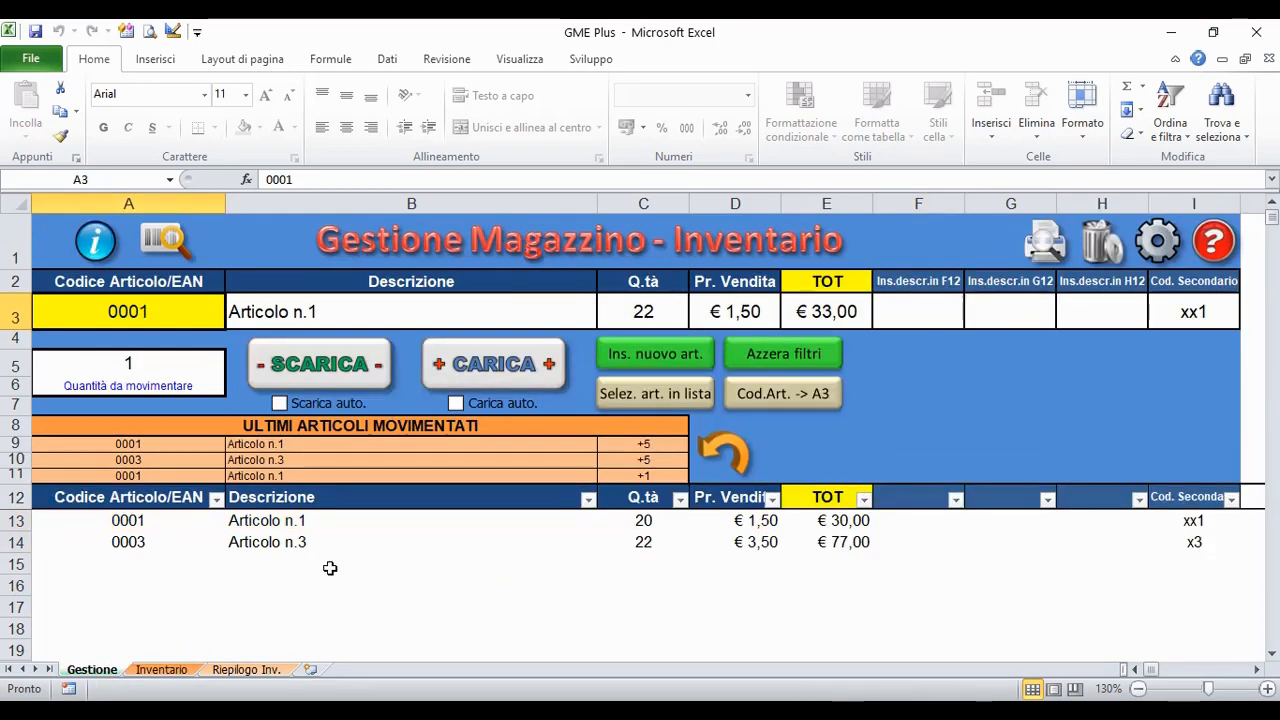
{"action": "left_click_drag", "start_coordinate": [668, 522], "coordinate": [665, 536]}
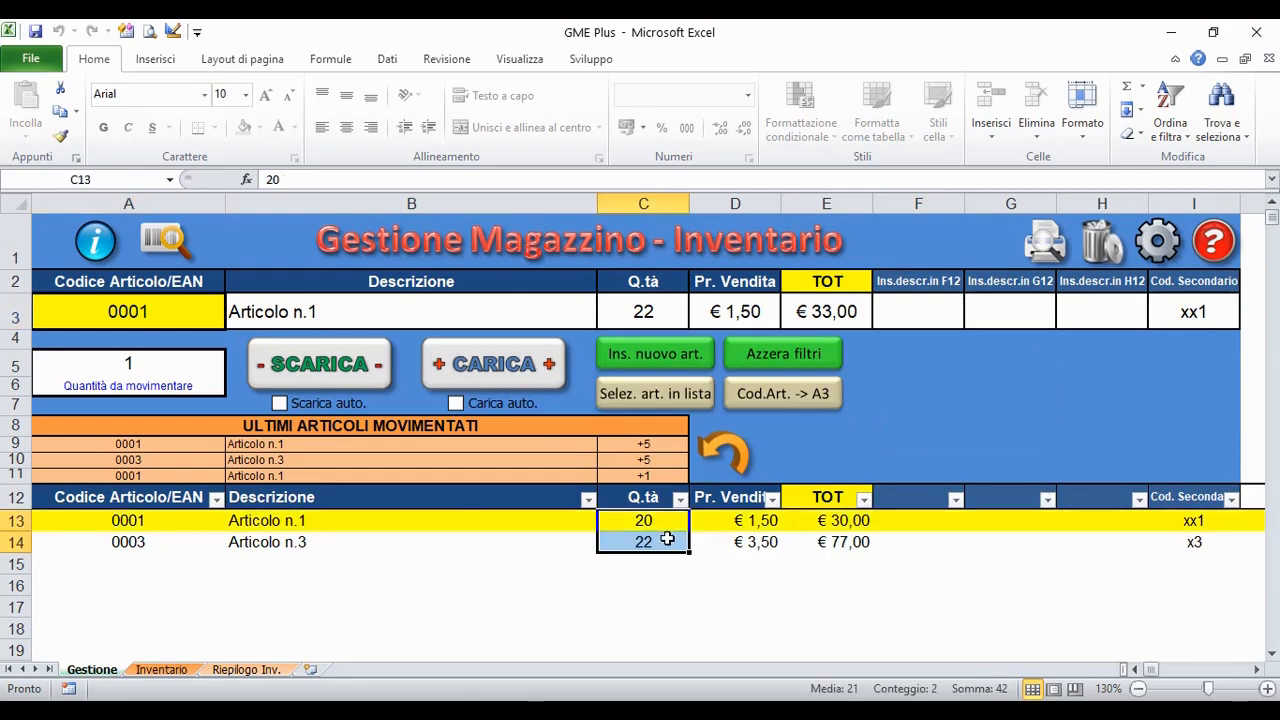
{"action": "left_click", "coordinate": [672, 580]}
Step: Open the inventory and warehouse summary on the Riepilogo Inv. sheet
{"action": "left_click", "coordinate": [266, 671]}
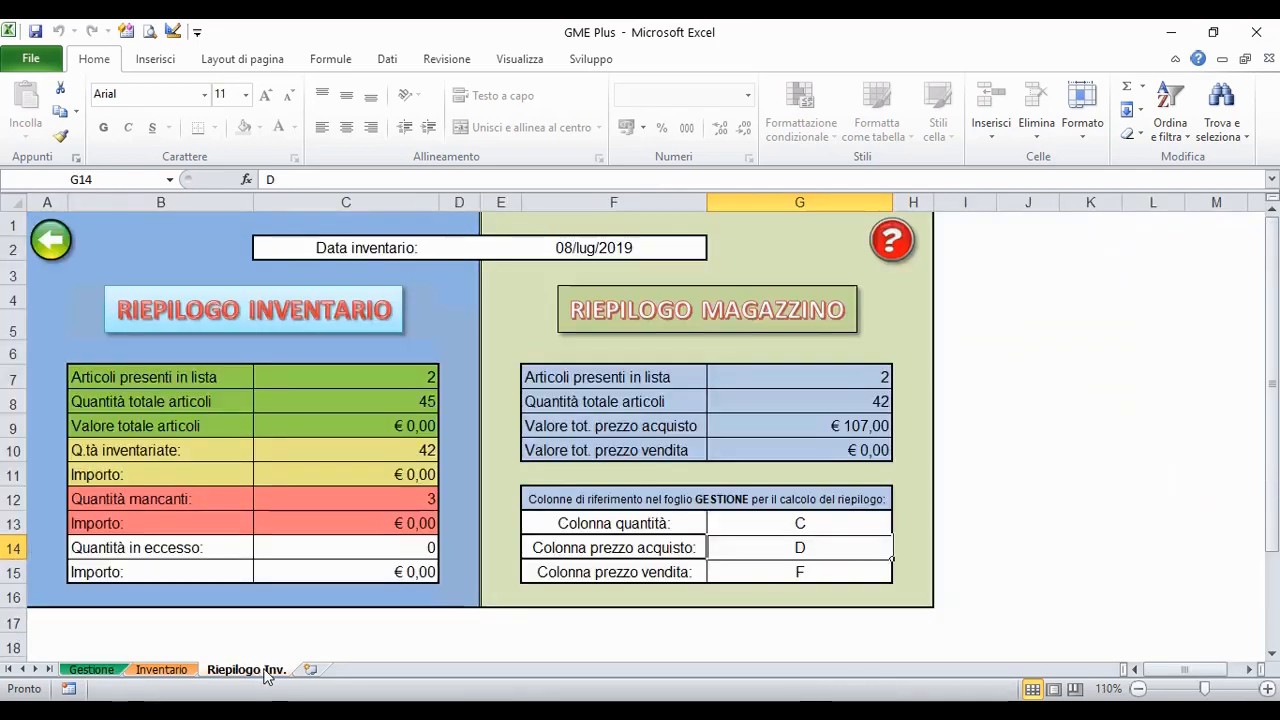